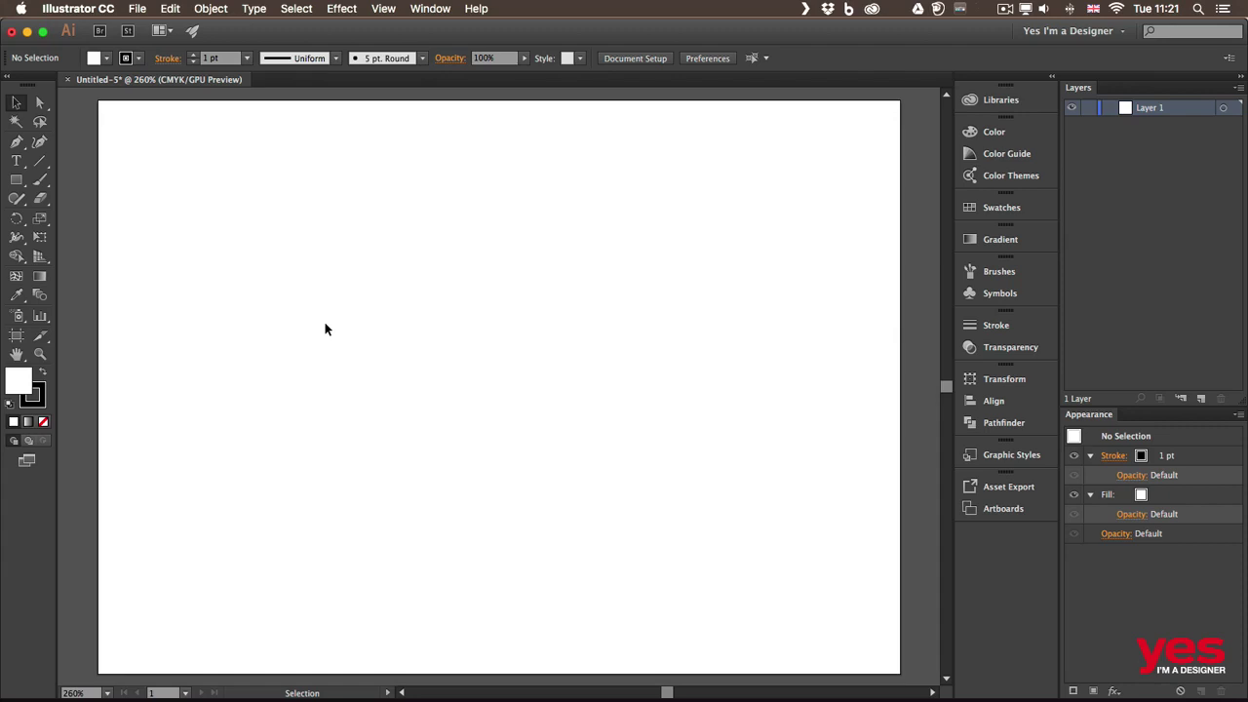
- Detach the shape tools into a floating toolbar and place it over the artboard's upper-left corner
{"action": "left_click", "coordinate": [16, 185]}
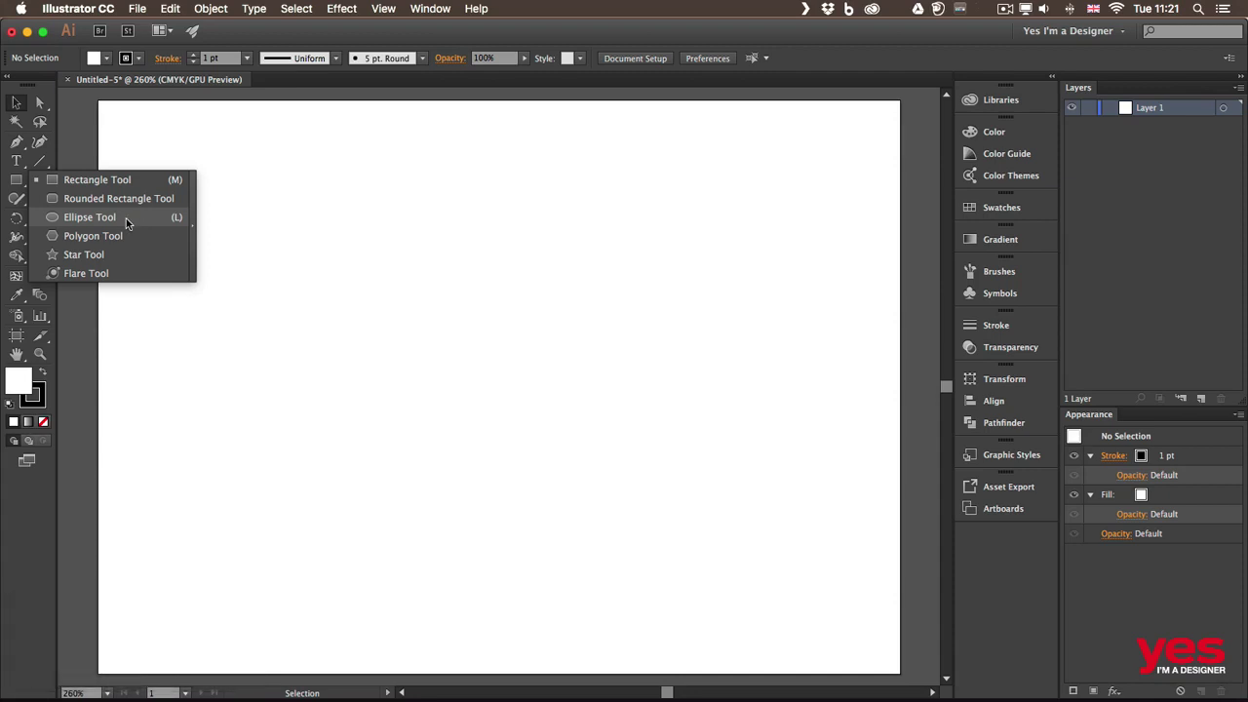
{"action": "left_click", "coordinate": [19, 182]}
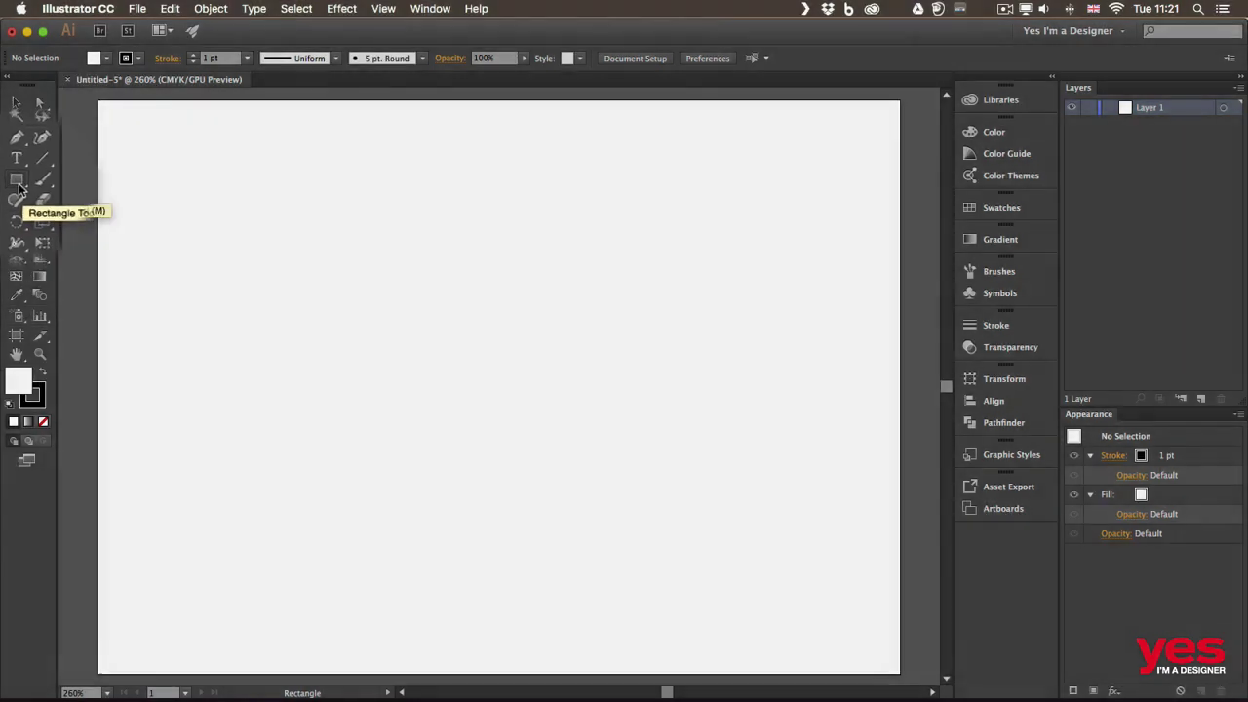
{"action": "left_click", "coordinate": [18, 181]}
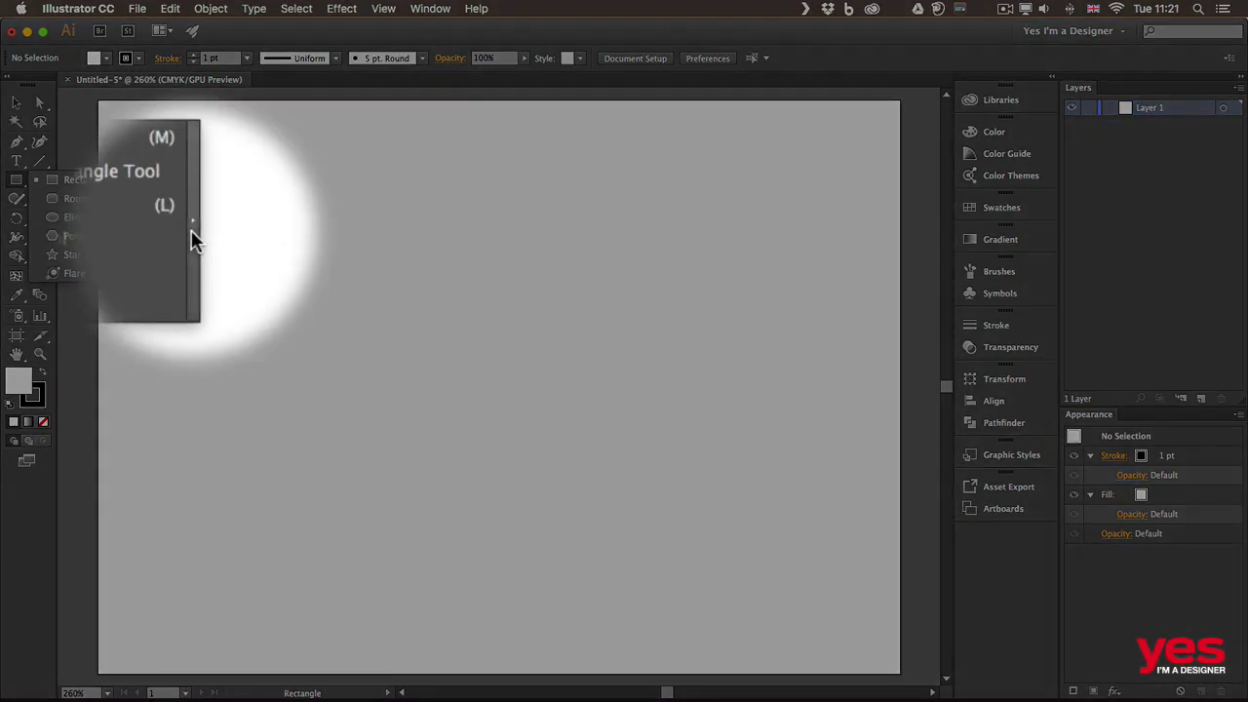
{"action": "left_click", "coordinate": [191, 234]}
{"action": "left_click_drag", "start_coordinate": [122, 191], "coordinate": [164, 122]}
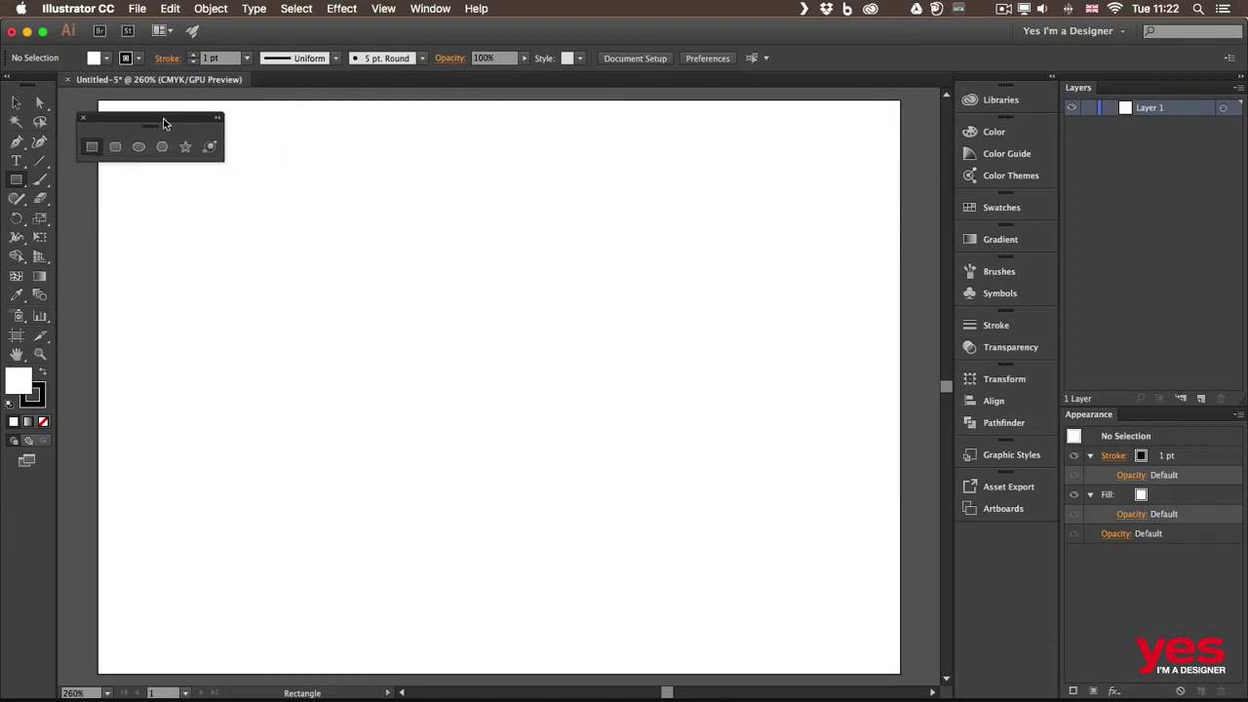
- Draw a freehand rectangle about 20.5 mm wide and 27.4 mm high in the artboard's upper-left area
{"action": "left_click", "coordinate": [115, 146]}
{"action": "left_click", "coordinate": [138, 147]}
{"action": "left_click", "coordinate": [162, 146]}
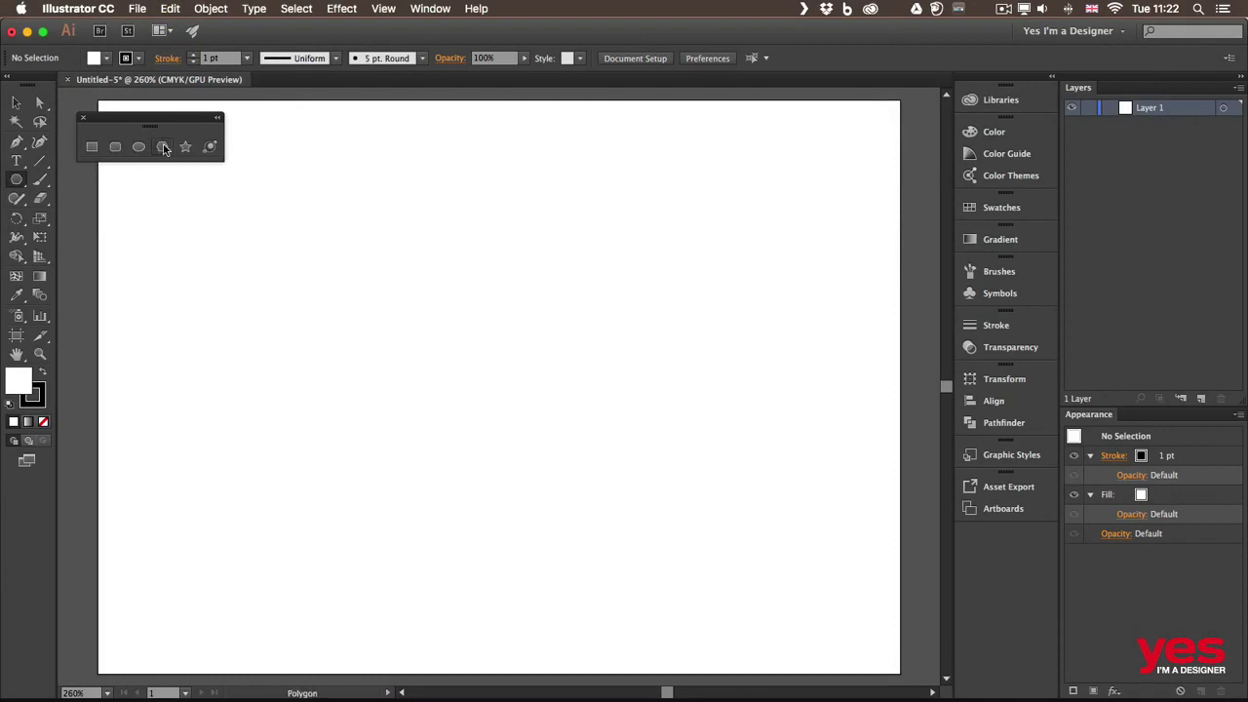
{"action": "left_click", "coordinate": [92, 147]}
{"action": "left_click_drag", "start_coordinate": [186, 222], "coordinate": [303, 379]}
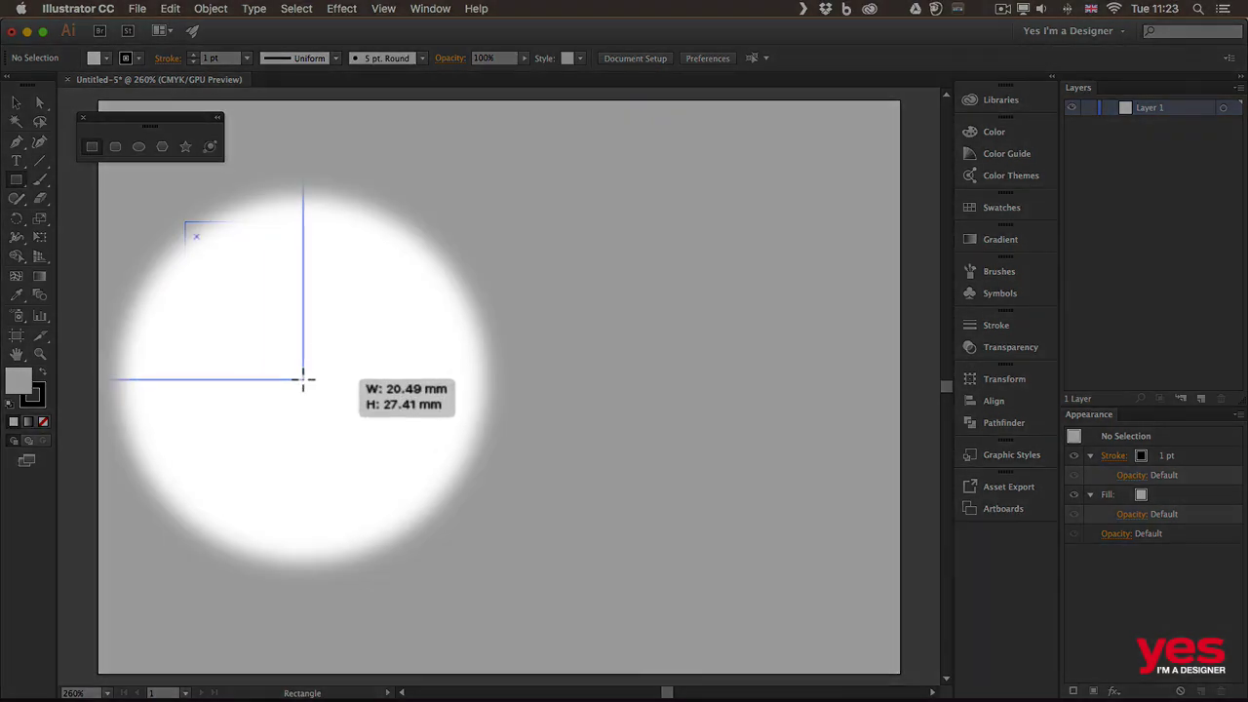
{"action": "left_click_drag", "start_coordinate": [302, 380], "coordinate": [302, 379]}
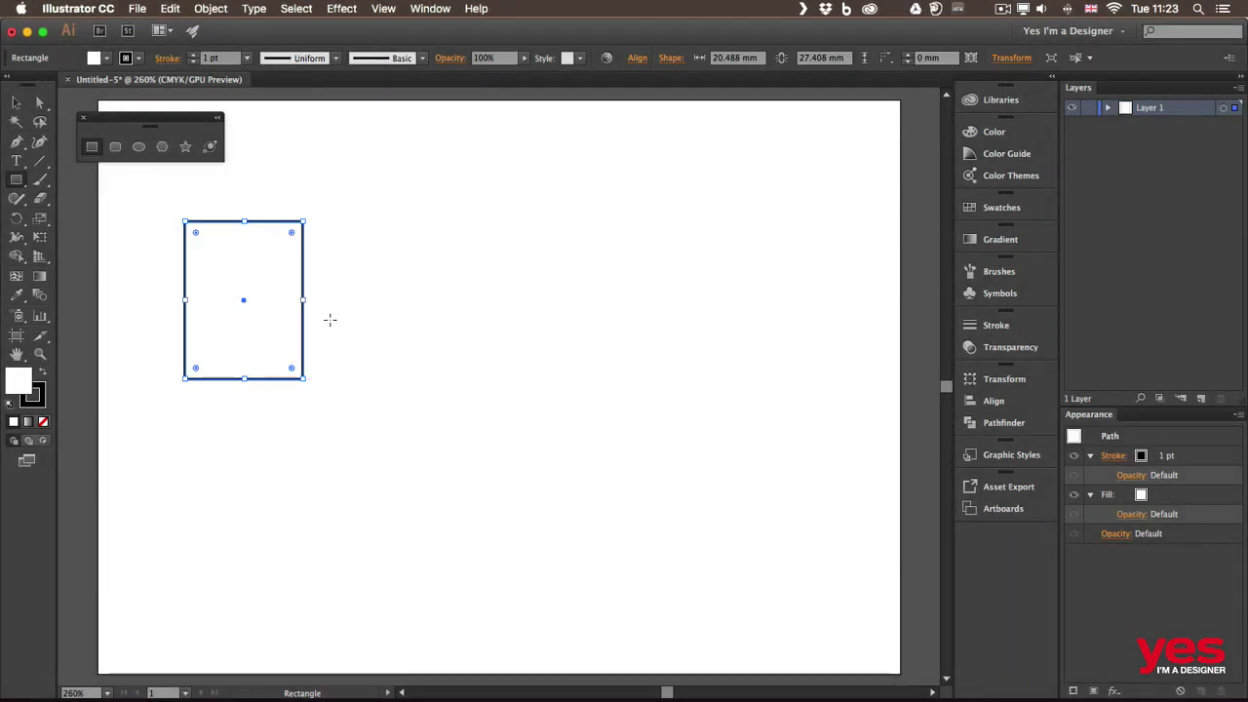
- Create a square with an exact width of 20 mm and height of 20 mm beside the first rectangle
{"action": "left_click", "coordinate": [402, 271]}
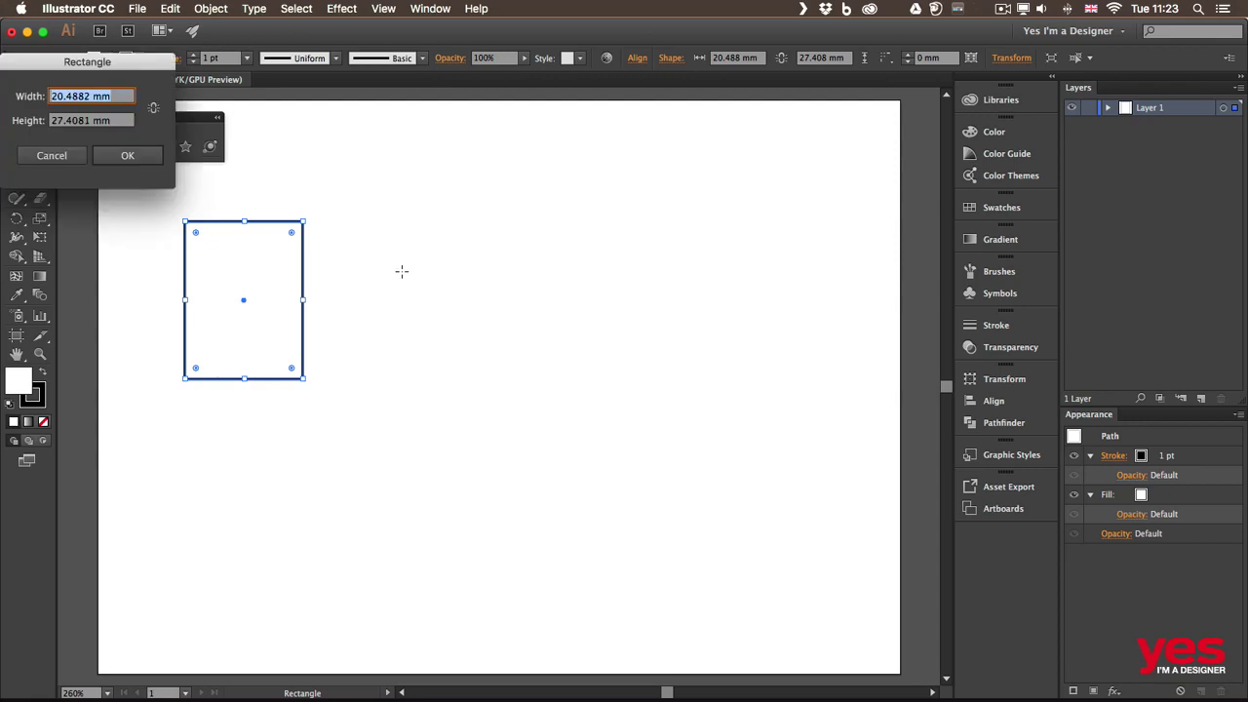
{"action": "left_click_drag", "start_coordinate": [117, 68], "coordinate": [490, 134]}
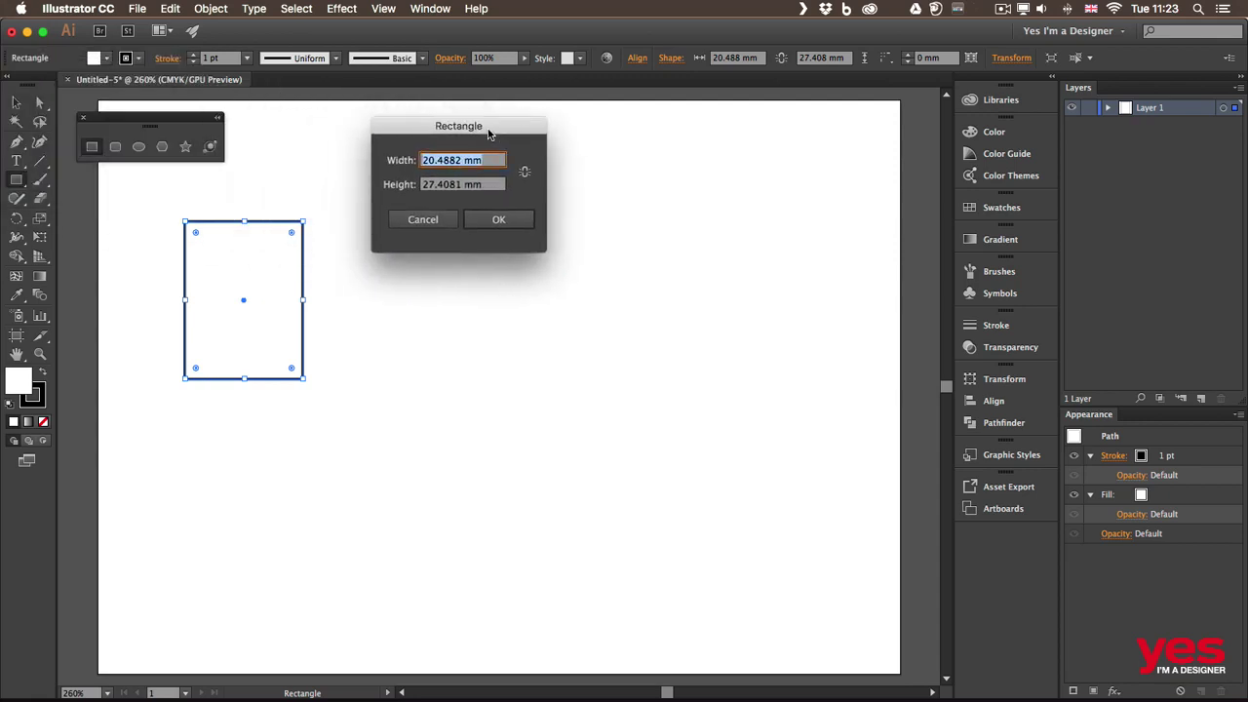
{"action": "type", "text": "20"}
{"action": "key", "text": "Tab"}
{"action": "type", "text": "20"}
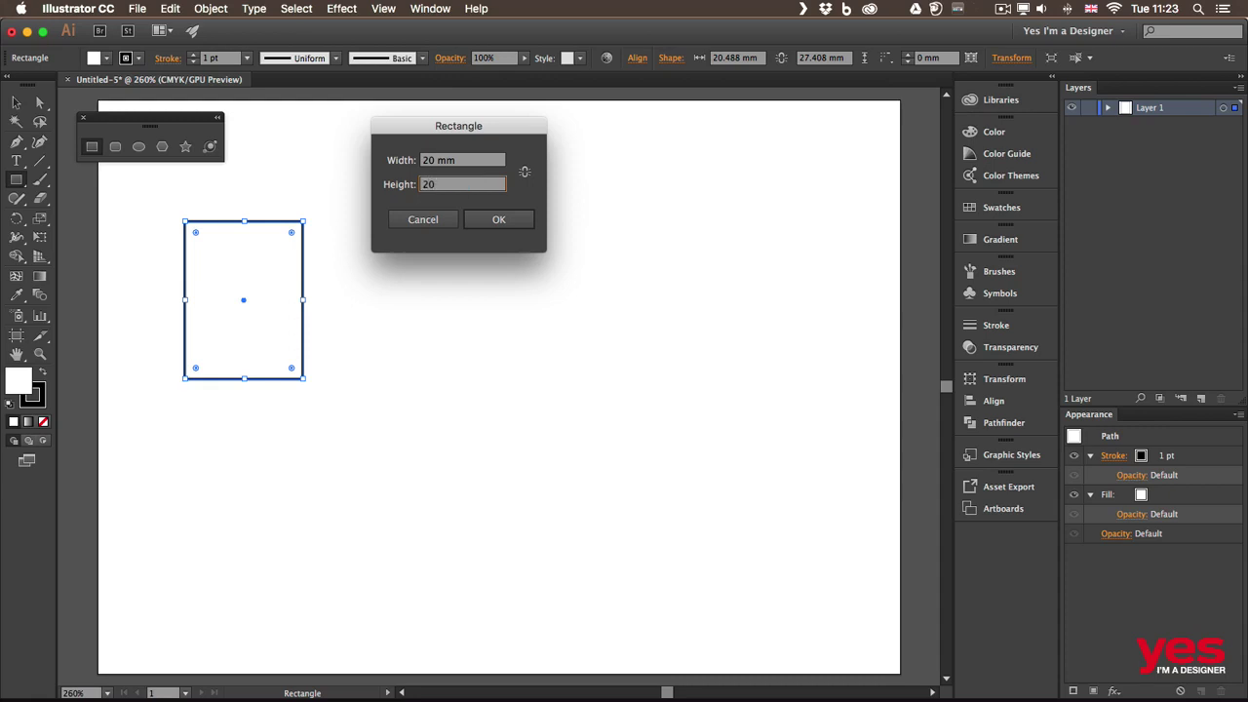
{"action": "key", "text": "Return"}
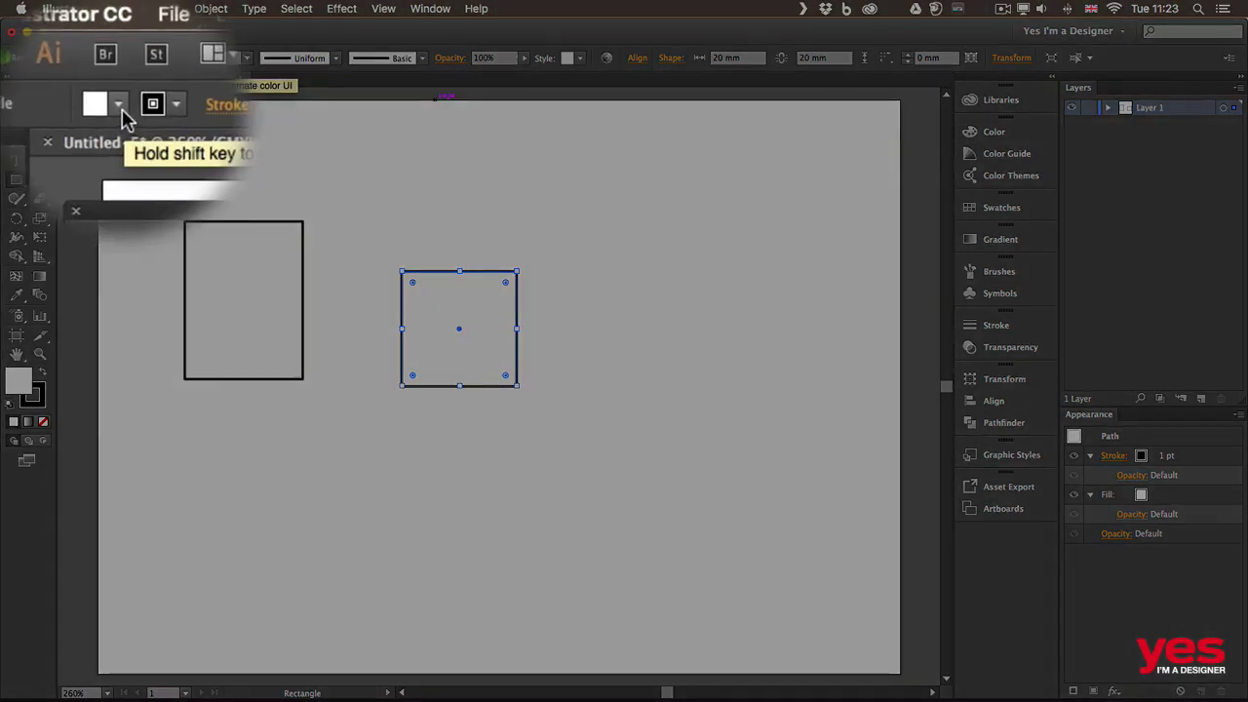
- Give the 20 mm square a cyan-blue fill and a dark red stroke
{"action": "left_click", "coordinate": [109, 64]}
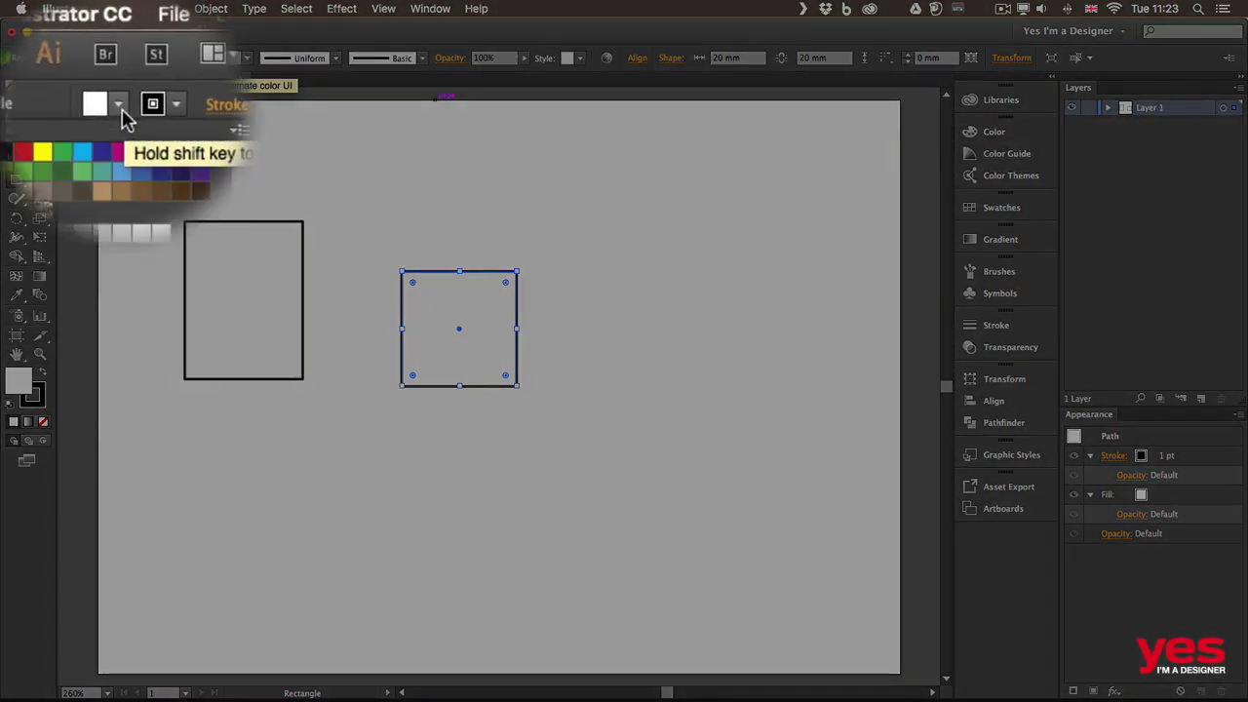
{"action": "left_click", "coordinate": [119, 127]}
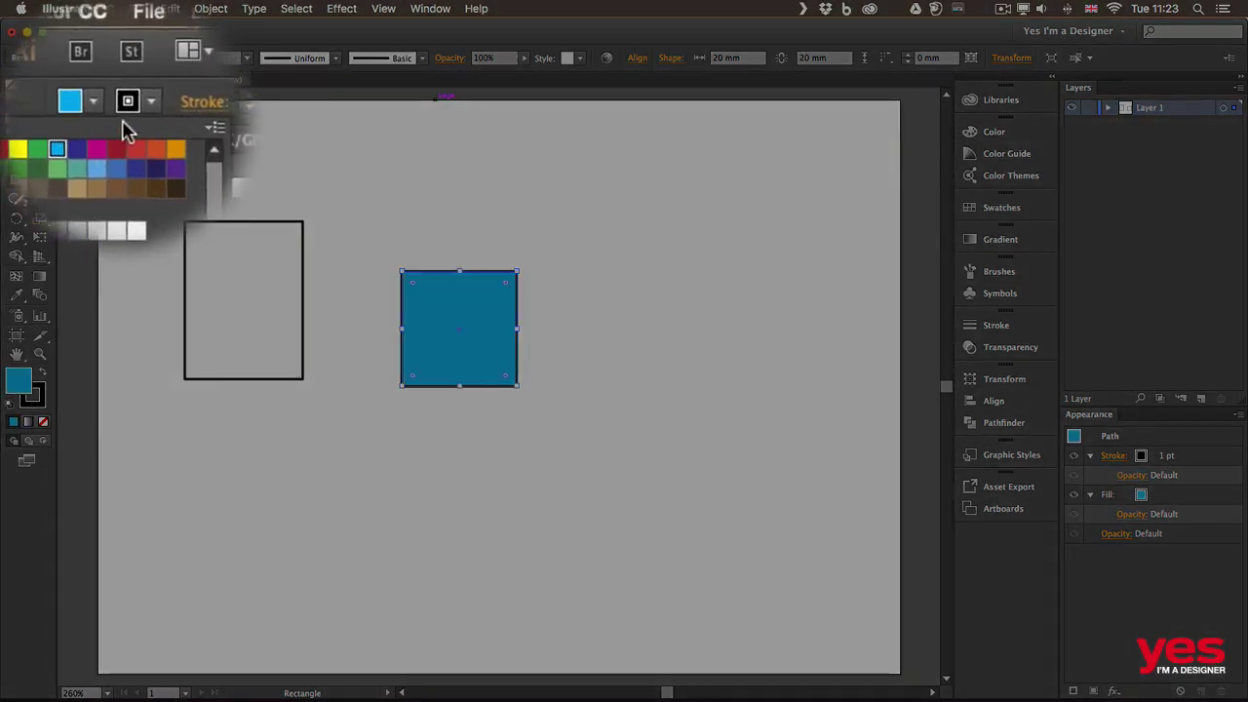
{"action": "left_click", "coordinate": [140, 112]}
{"action": "left_click", "coordinate": [140, 110]}
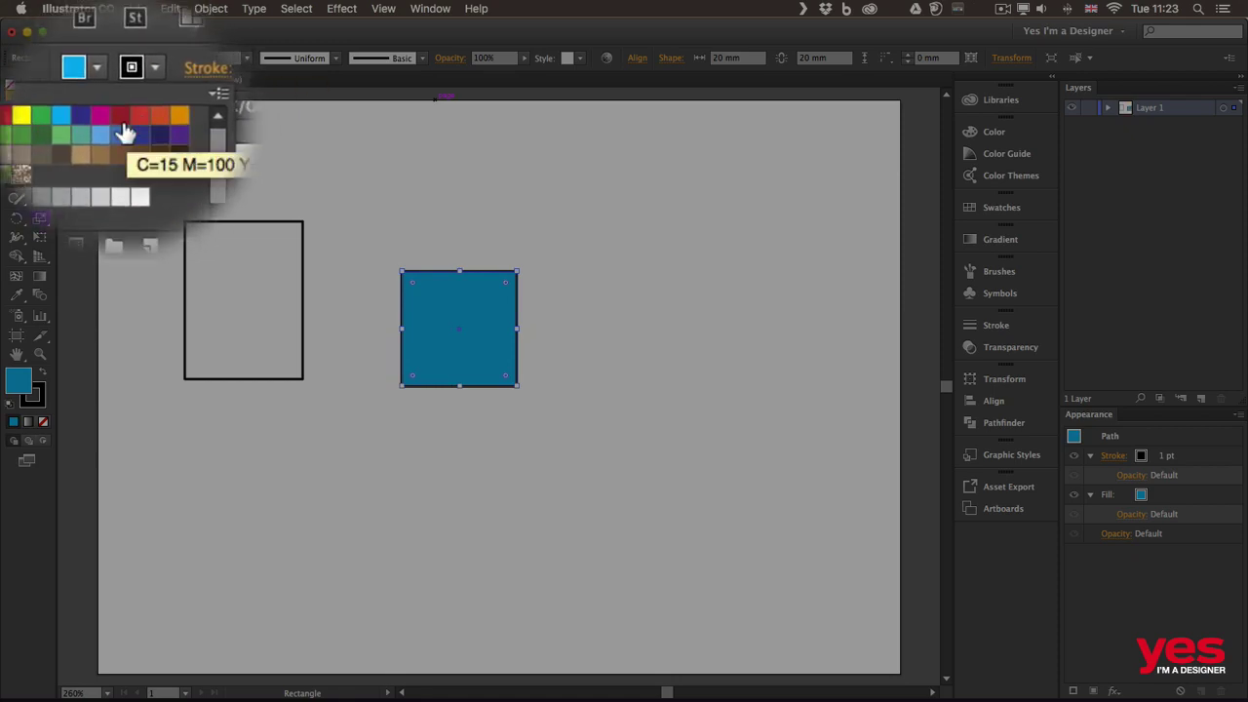
{"action": "left_click", "coordinate": [122, 125]}
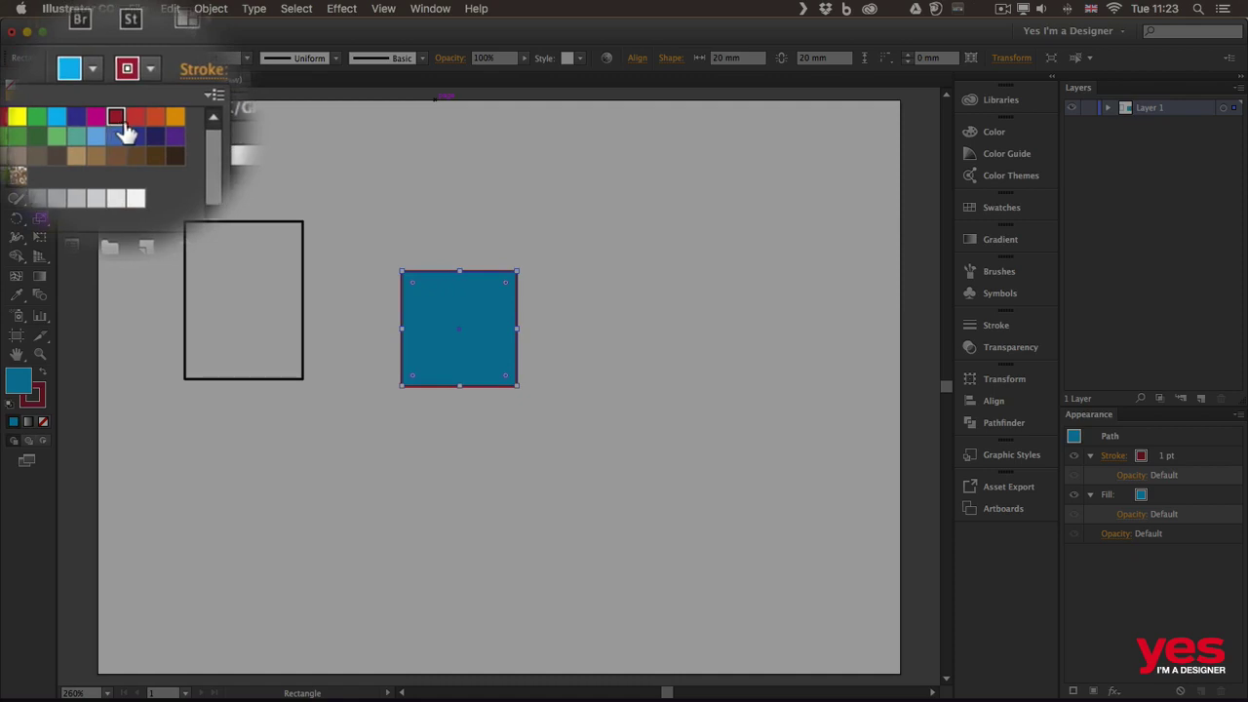
- Increase the square's stroke weight to 5 pt
{"action": "left_click", "coordinate": [196, 94]}
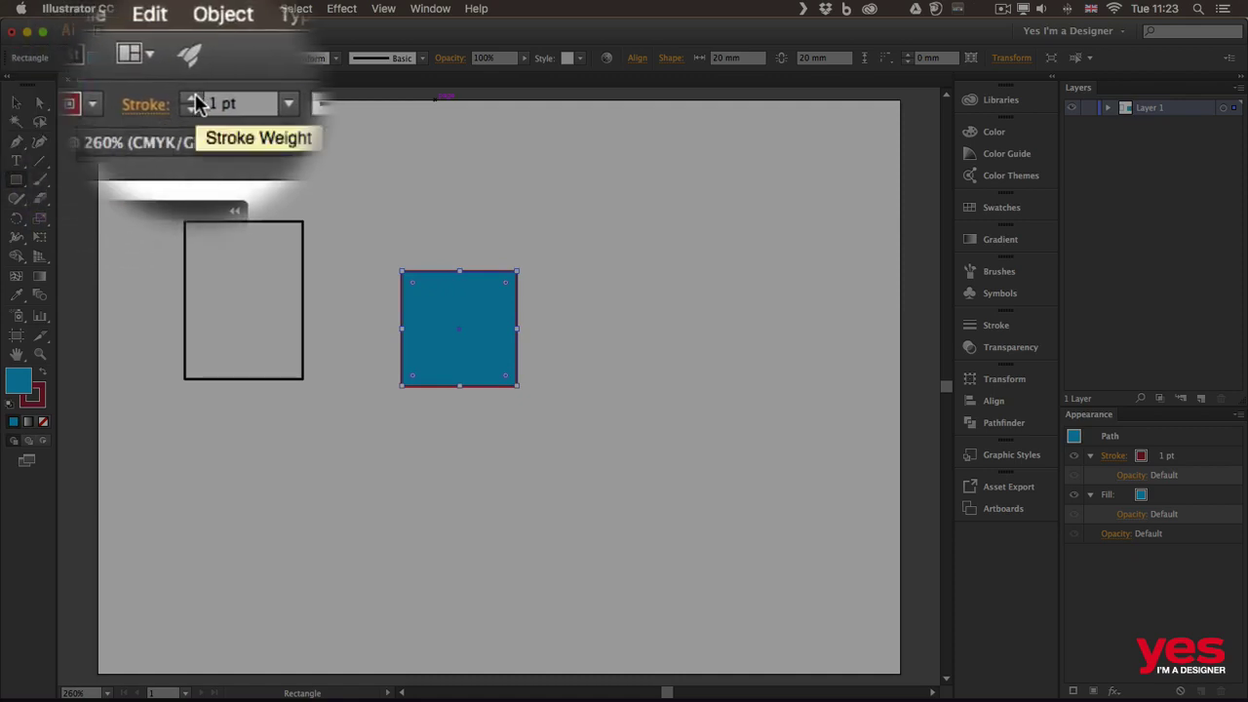
{"action": "left_click", "coordinate": [194, 95]}
{"action": "left_click", "coordinate": [194, 94]}
{"action": "left_click", "coordinate": [194, 94]}
{"action": "left_click", "coordinate": [194, 95]}
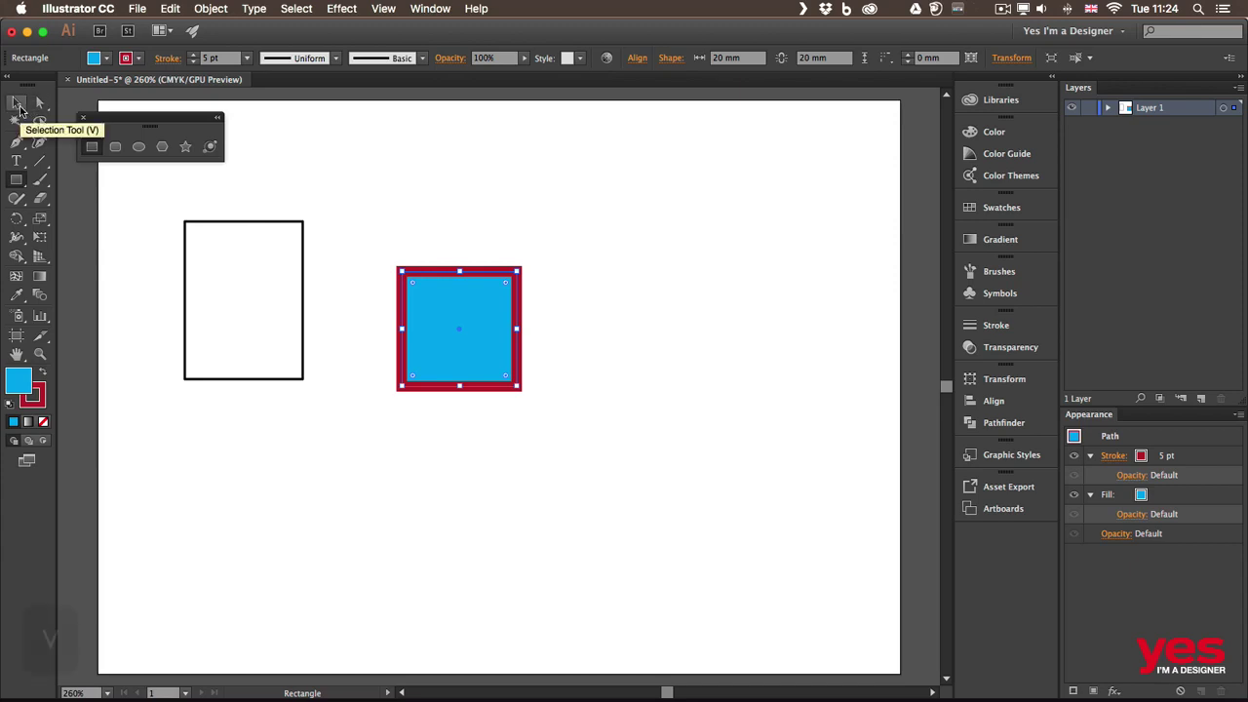
- Fill the taller rectangle with yellow and replace that fill with None
{"action": "key", "text": "v"}
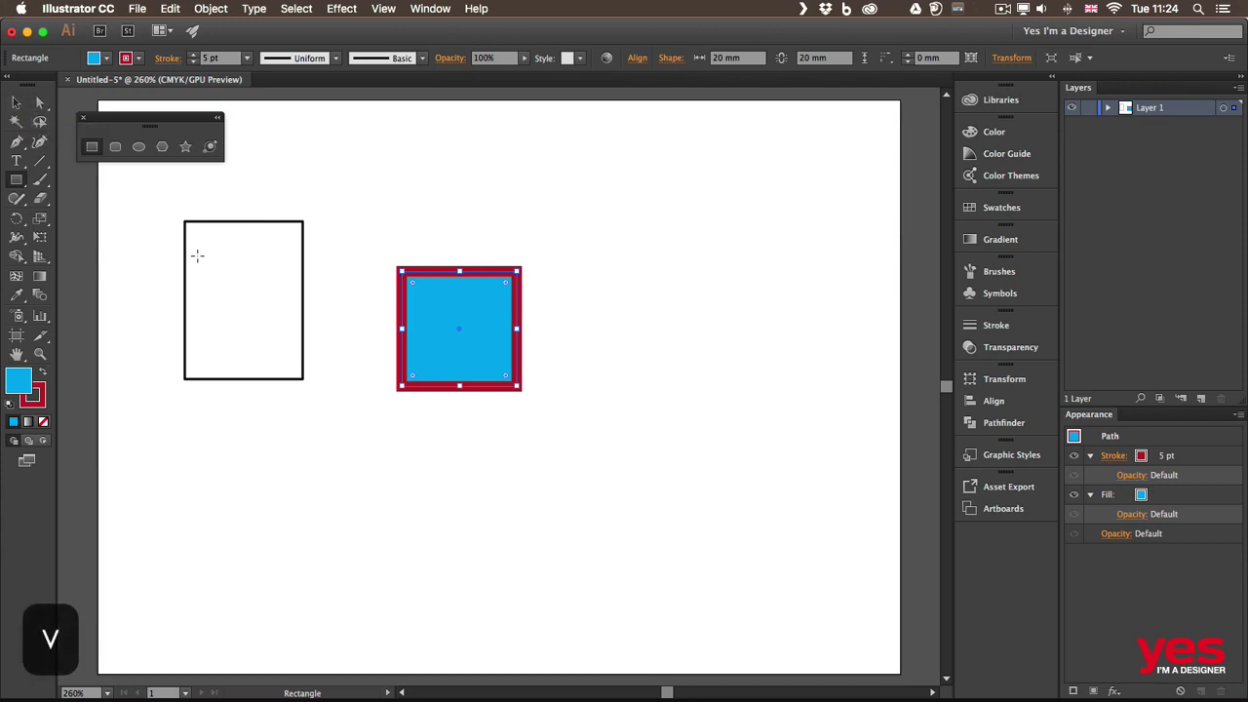
{"action": "left_click", "coordinate": [265, 228]}
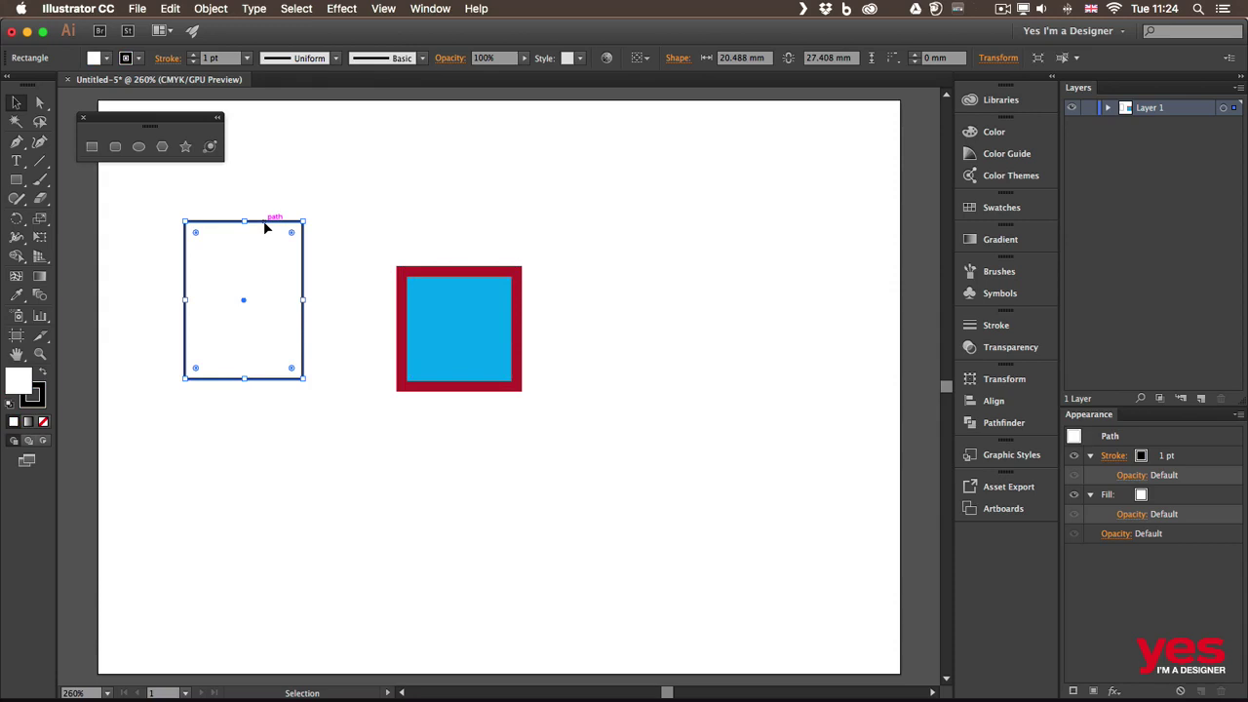
{"action": "left_click", "coordinate": [104, 58]}
{"action": "left_click", "coordinate": [65, 88]}
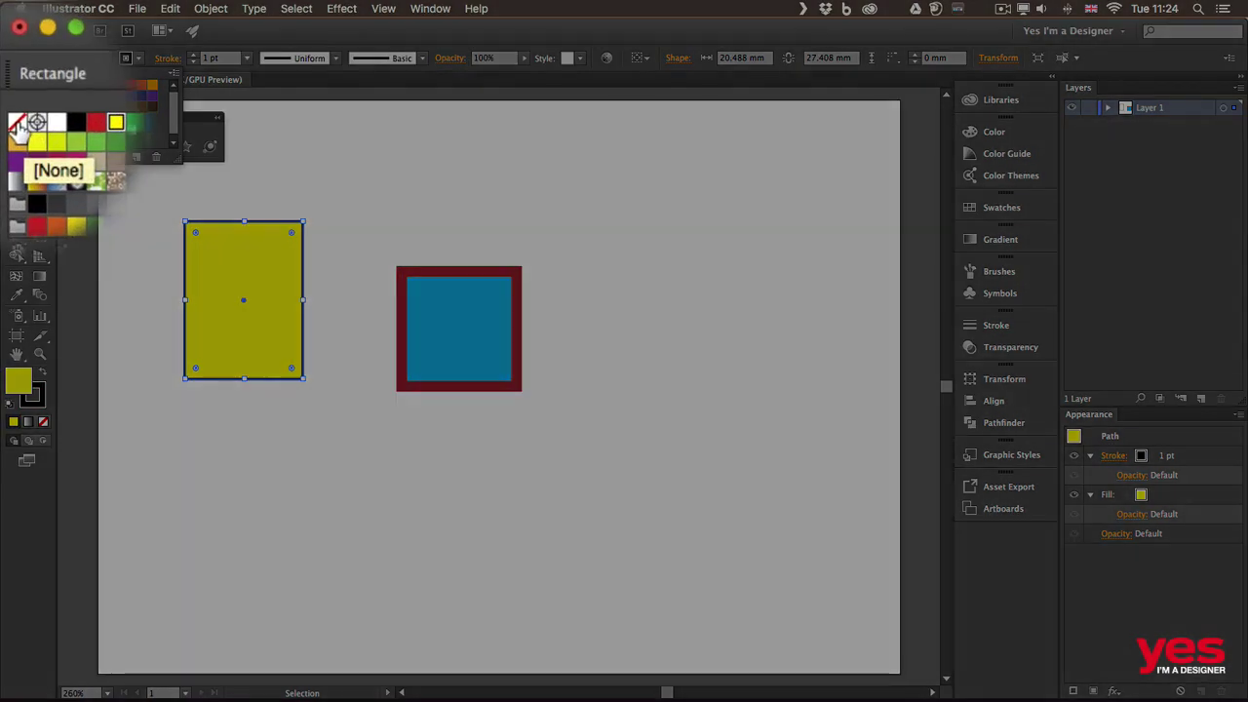
{"action": "left_click", "coordinate": [10, 86]}
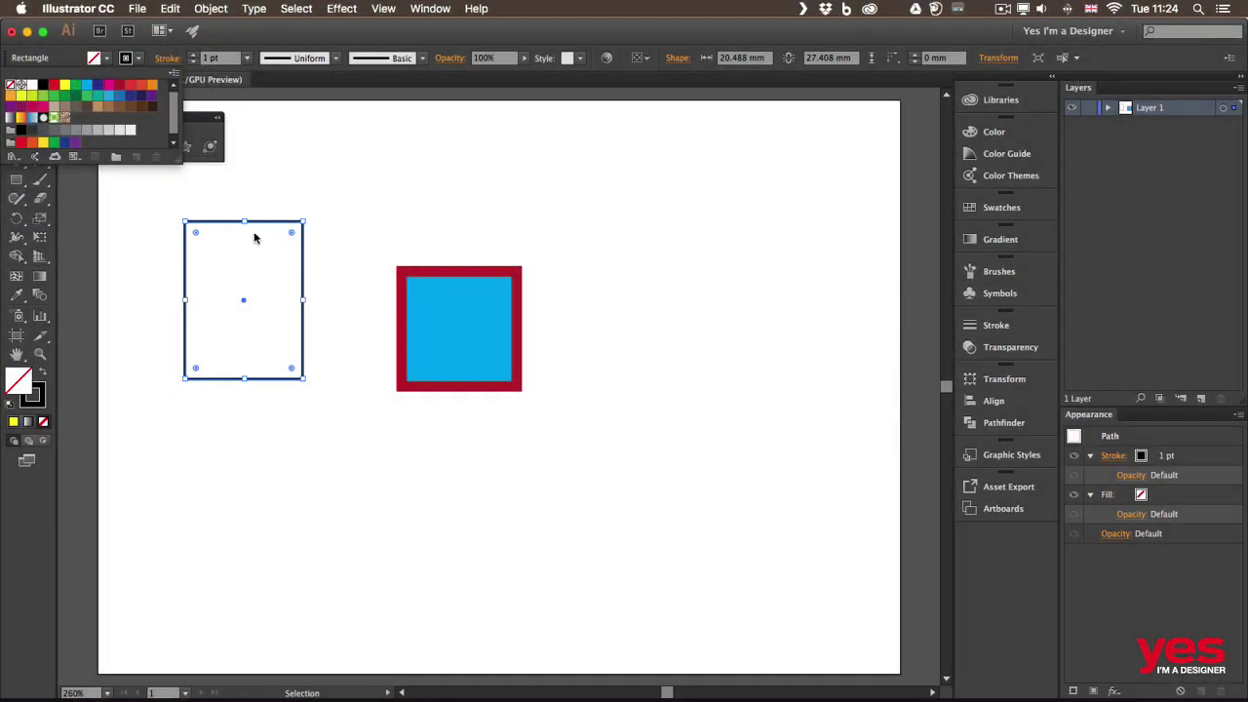
{"action": "left_click", "coordinate": [240, 248]}
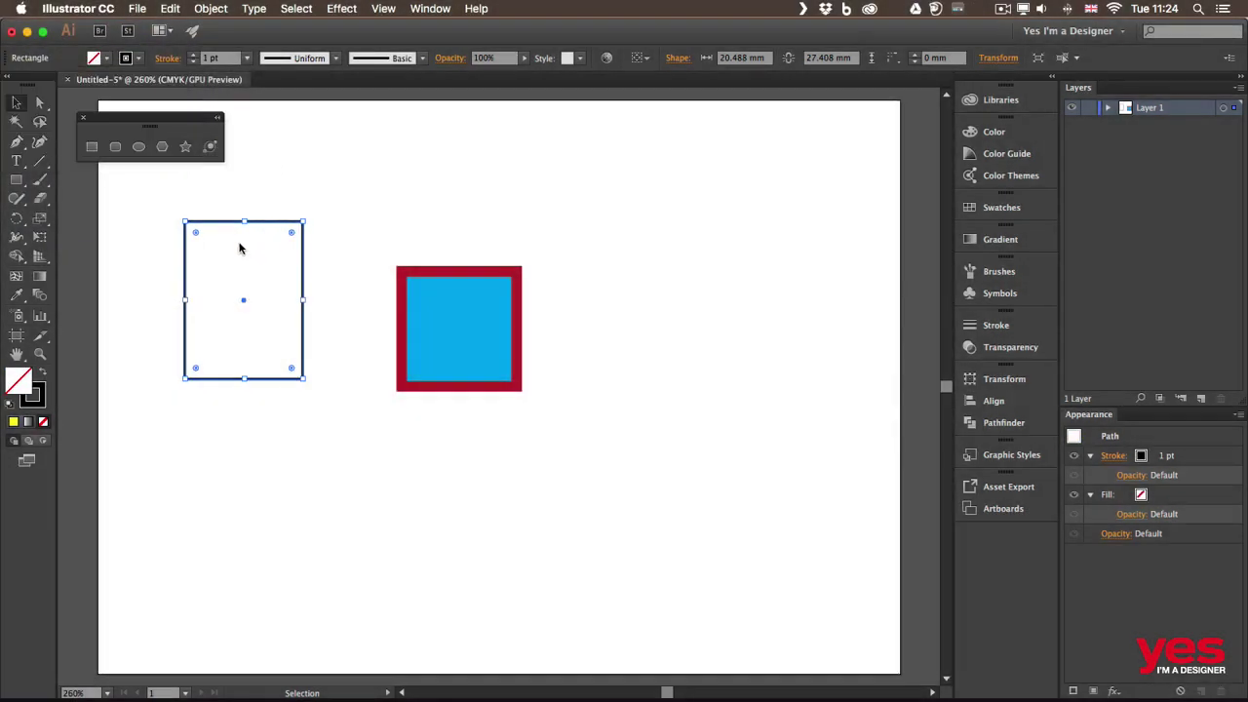
- Move the unfilled rectangle partly off the artboard's left edge and back beside the blue square
{"action": "key", "text": "space"}
{"action": "left_click_drag", "start_coordinate": [146, 292], "coordinate": [244, 300]}
{"action": "left_click_drag", "start_coordinate": [314, 234], "coordinate": [168, 227]}
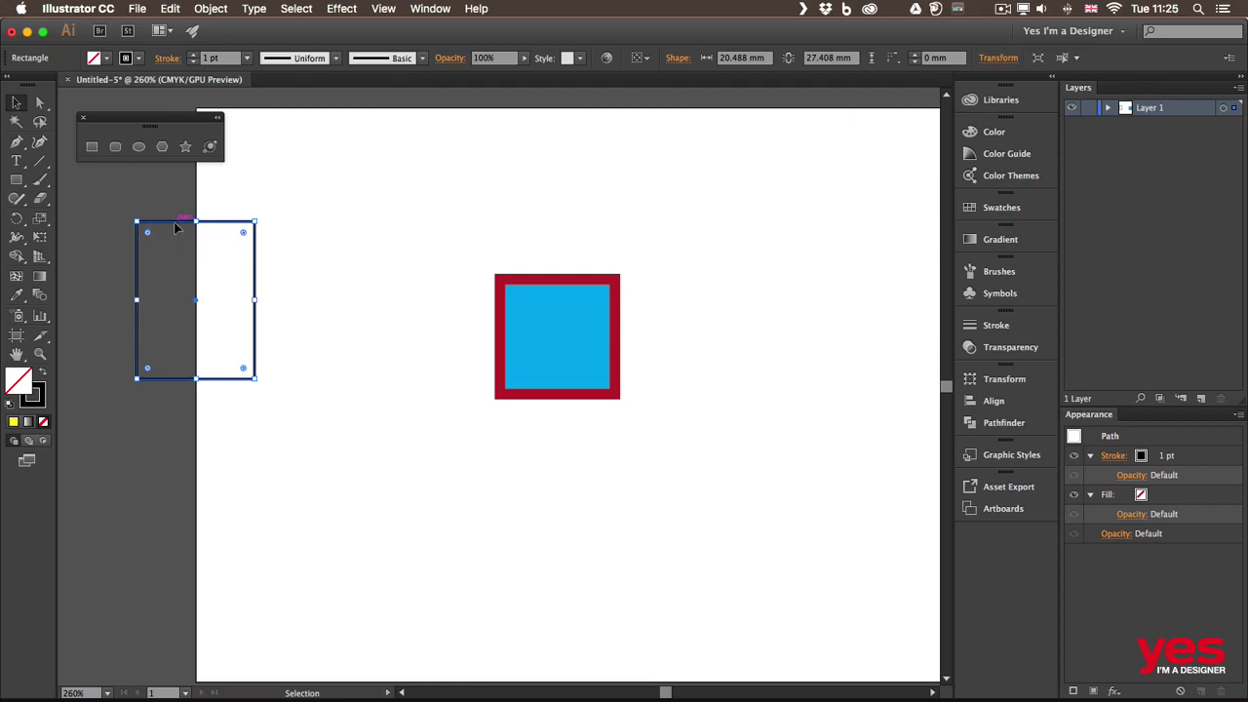
{"action": "left_click_drag", "start_coordinate": [180, 223], "coordinate": [315, 234]}
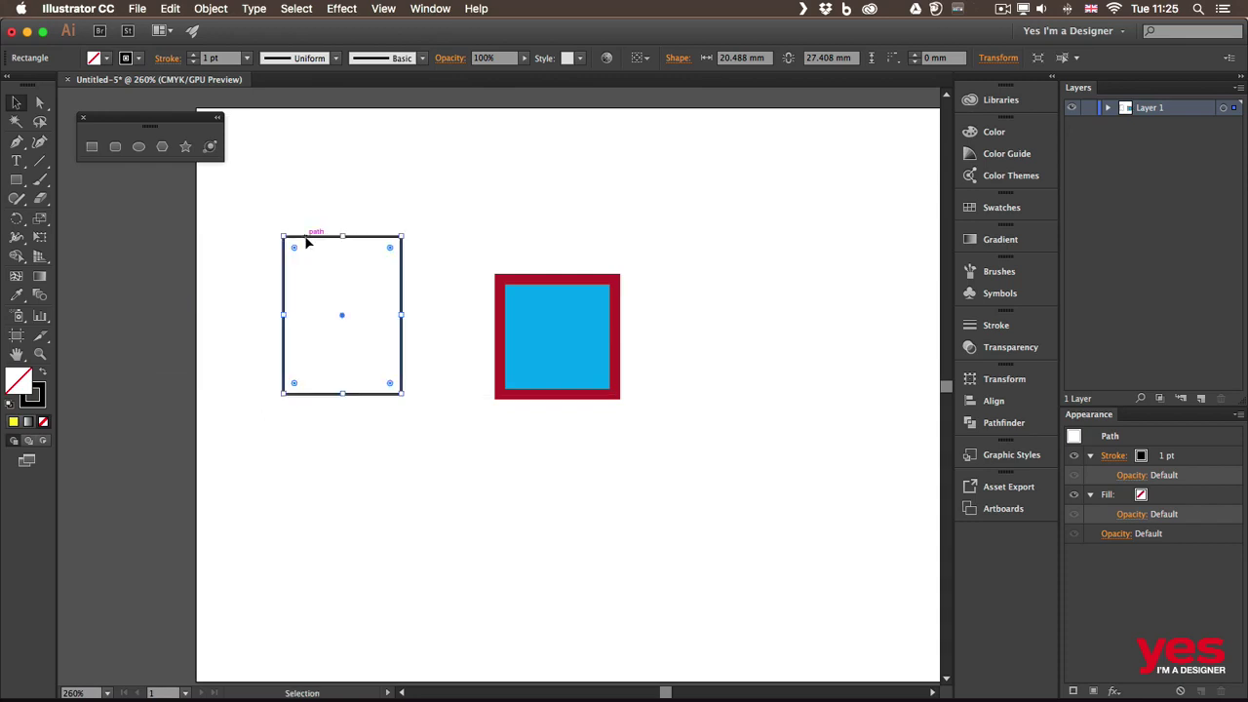
- Compare selecting the blue square through its fill with selecting the unfilled rectangle through its interior and its outline
{"action": "left_click", "coordinate": [529, 308]}
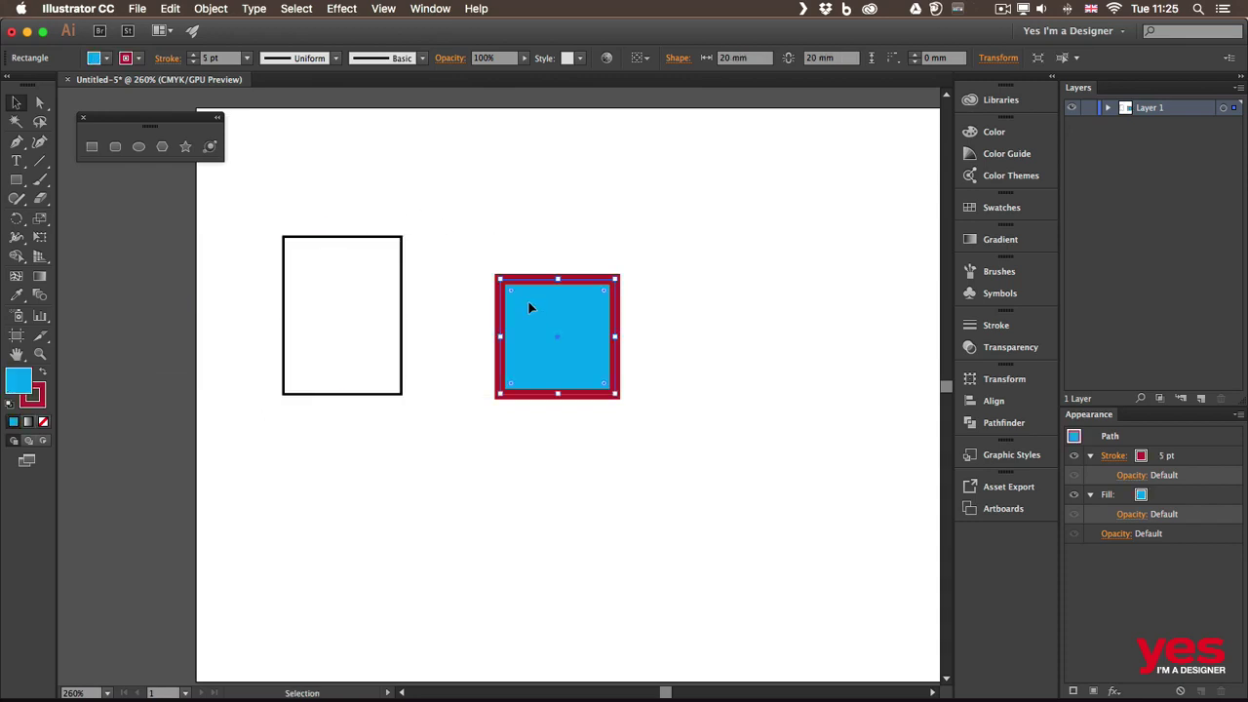
{"action": "left_click", "coordinate": [500, 205]}
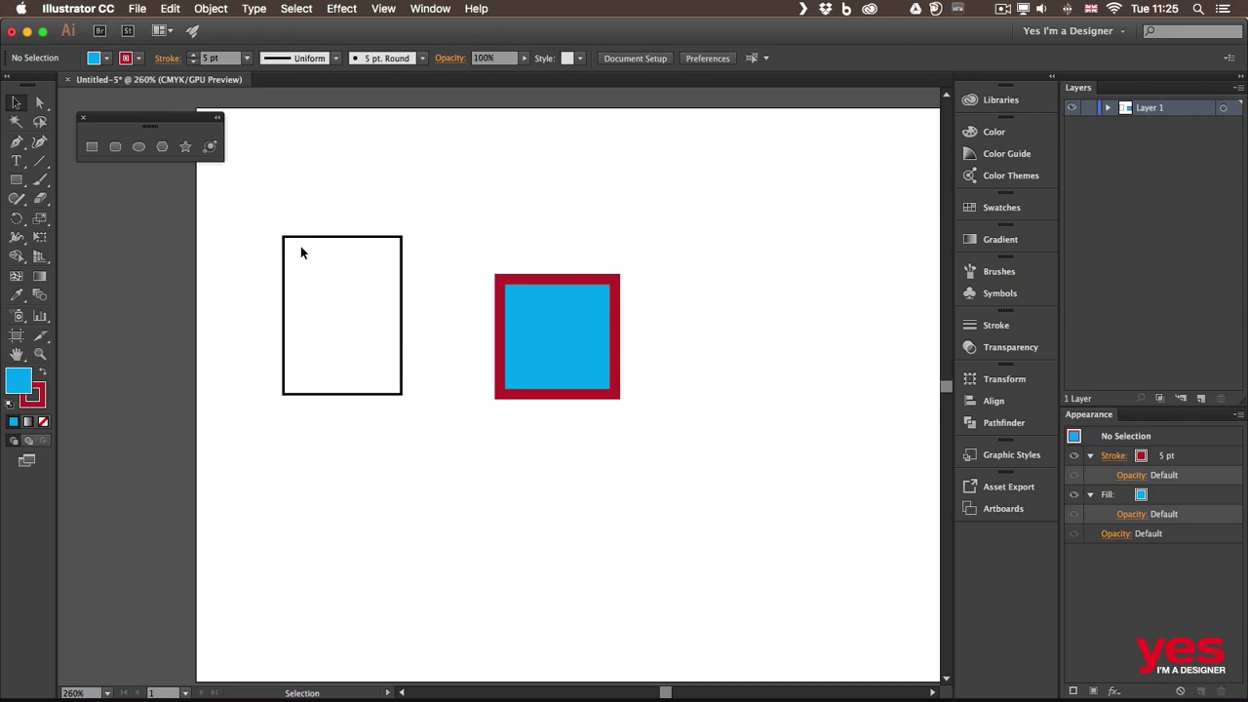
{"action": "left_click", "coordinate": [344, 237]}
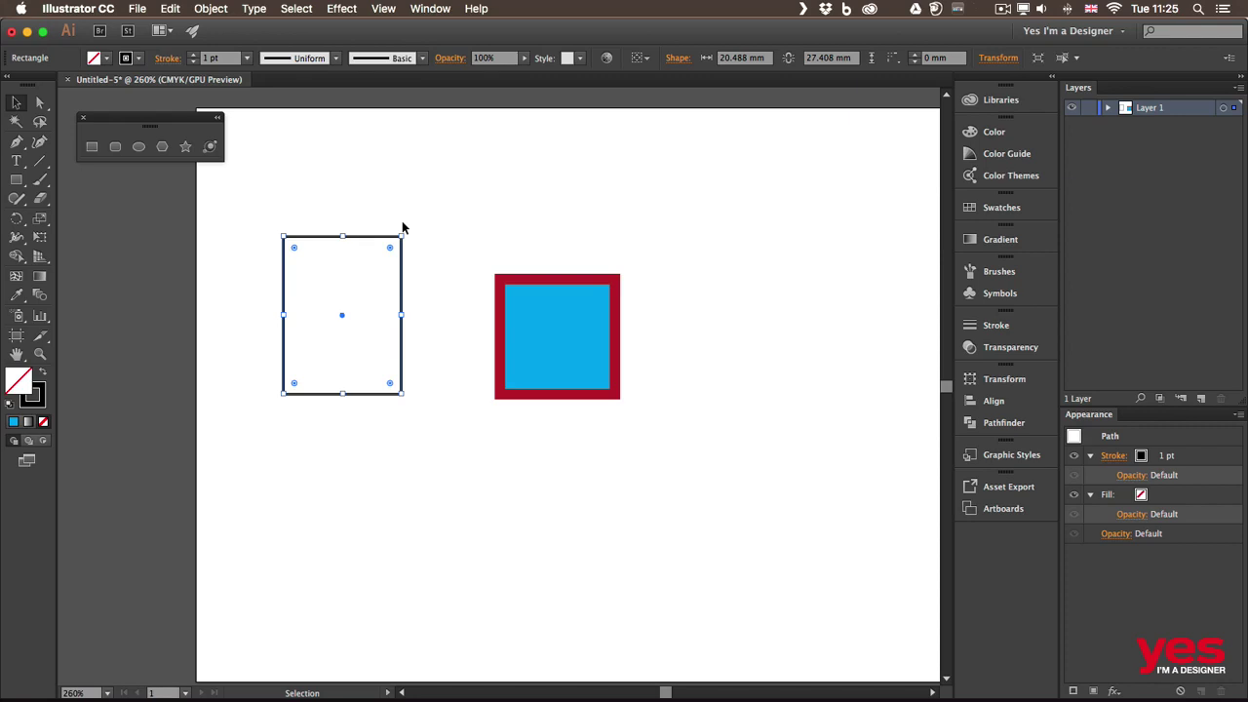
{"action": "left_click", "coordinate": [547, 322]}
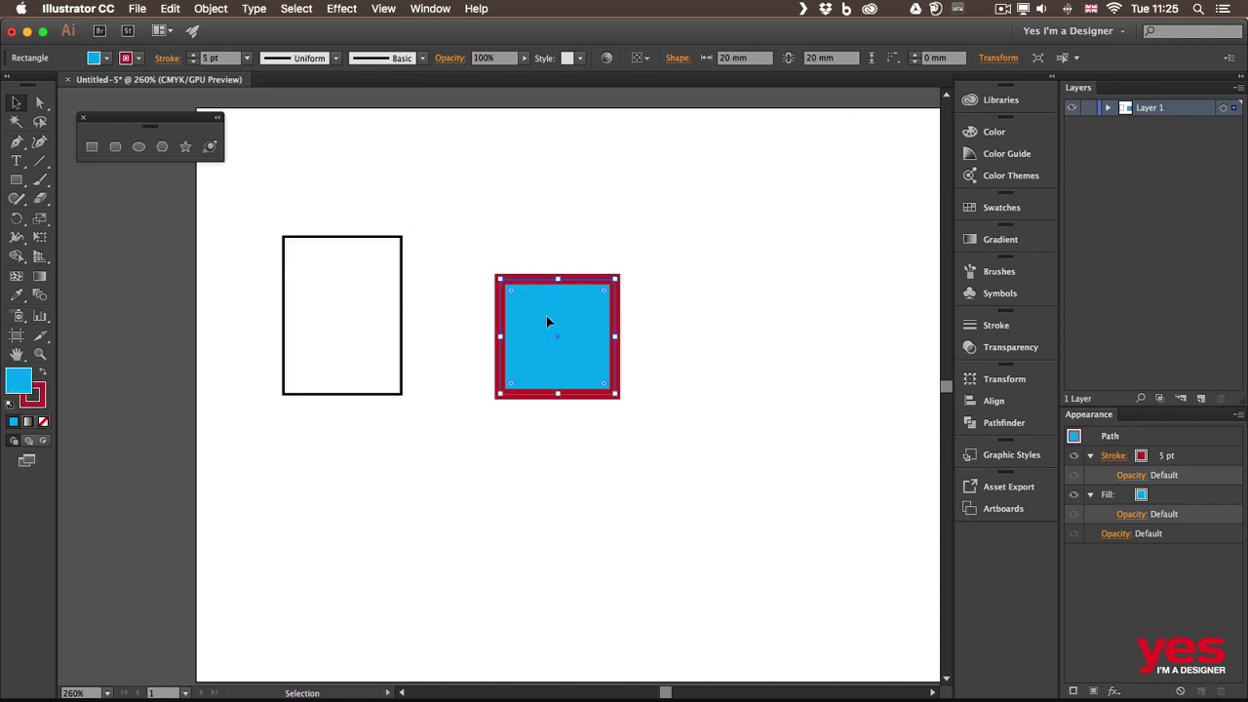
{"action": "left_click", "coordinate": [343, 291]}
{"action": "left_click", "coordinate": [400, 277]}
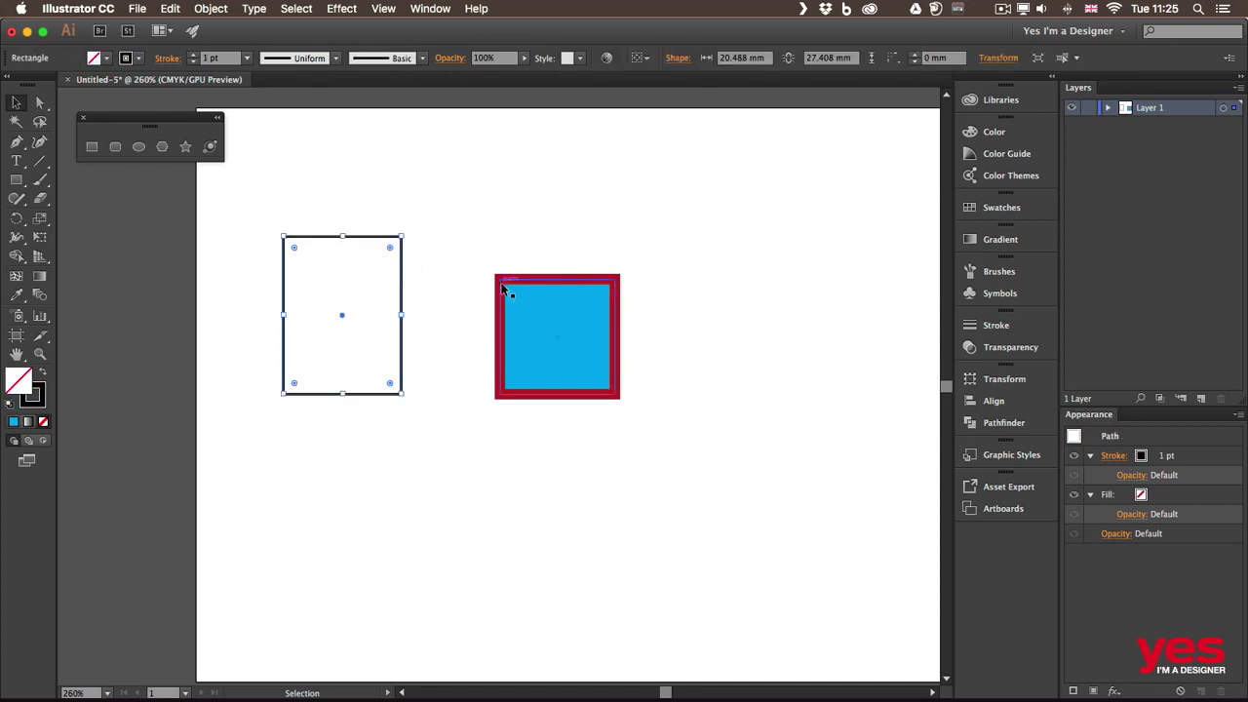
- Reset the blue square to the default white fill and 1 pt black stroke
{"action": "left_click", "coordinate": [535, 298]}
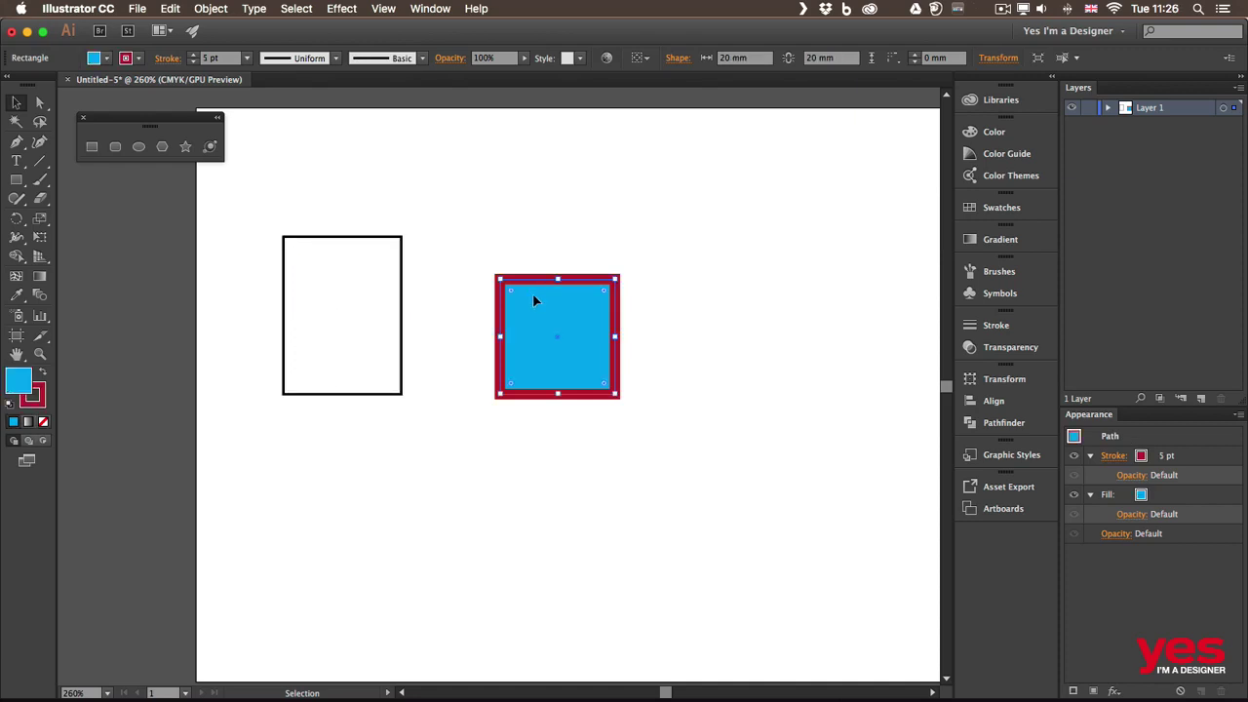
{"action": "key", "text": "d"}
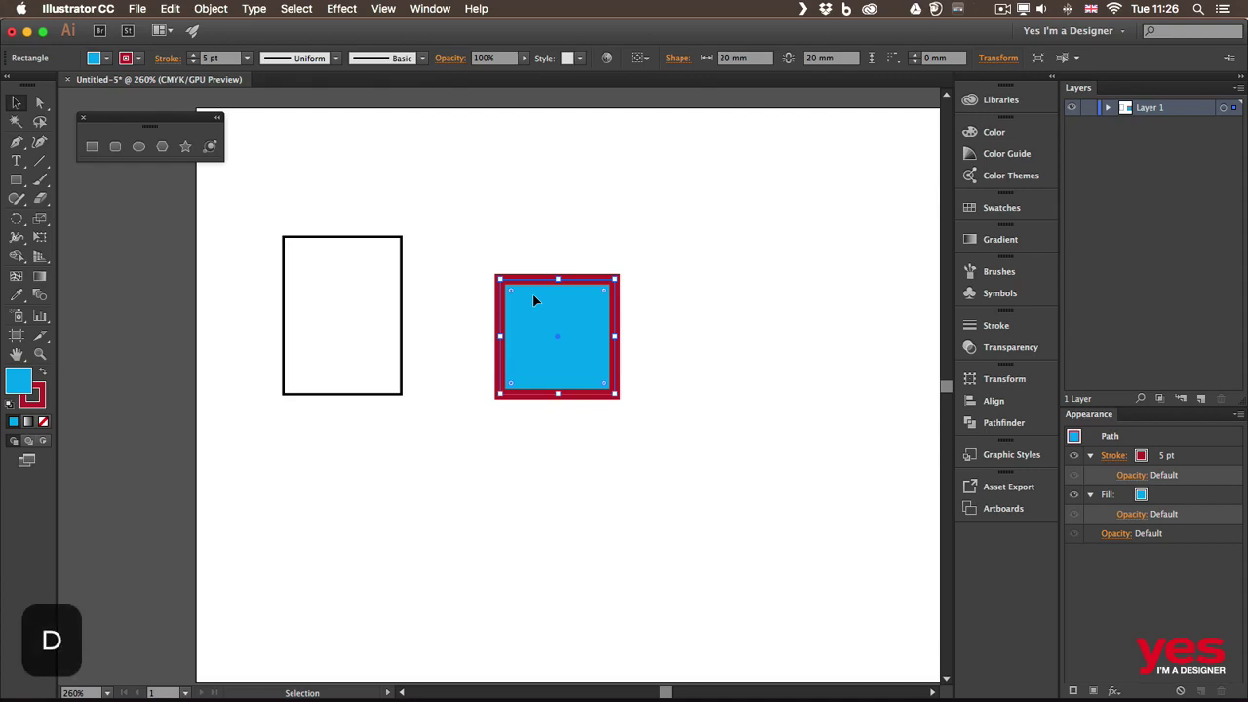
{"action": "key", "text": "d"}
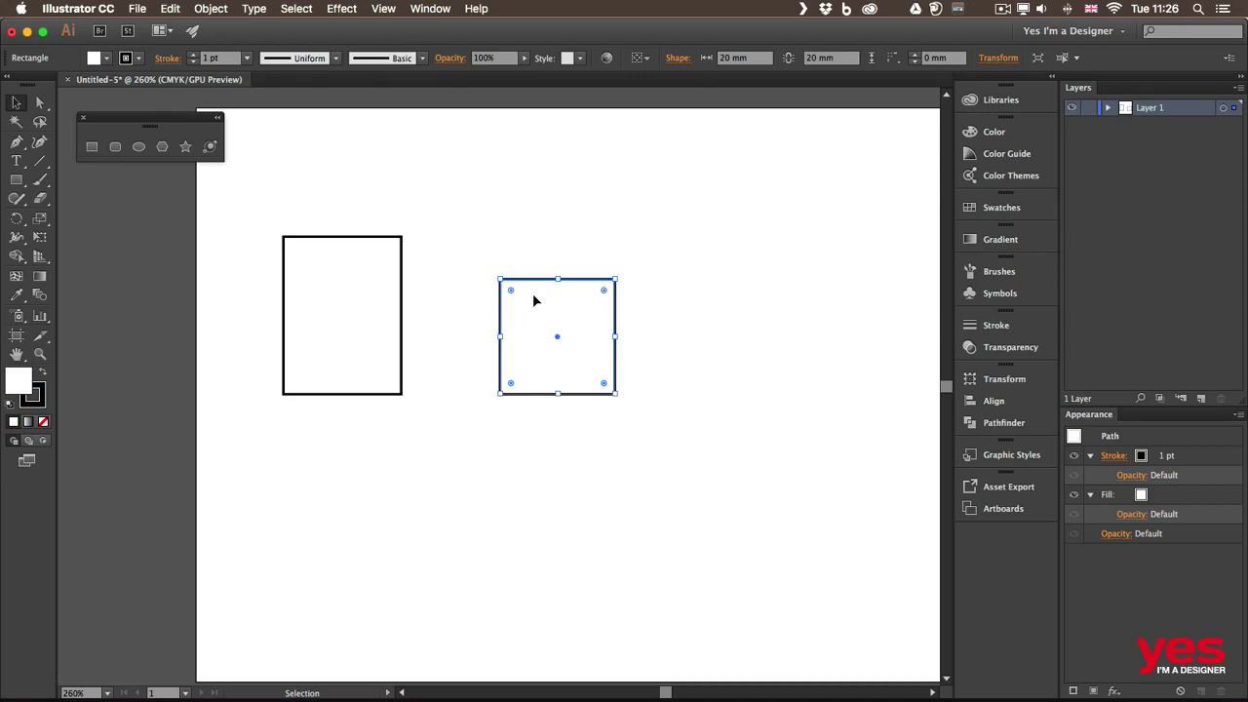
- Select both rectangles together and apply a dark red fill to them
{"action": "left_click_drag", "start_coordinate": [374, 209], "coordinate": [550, 434]}
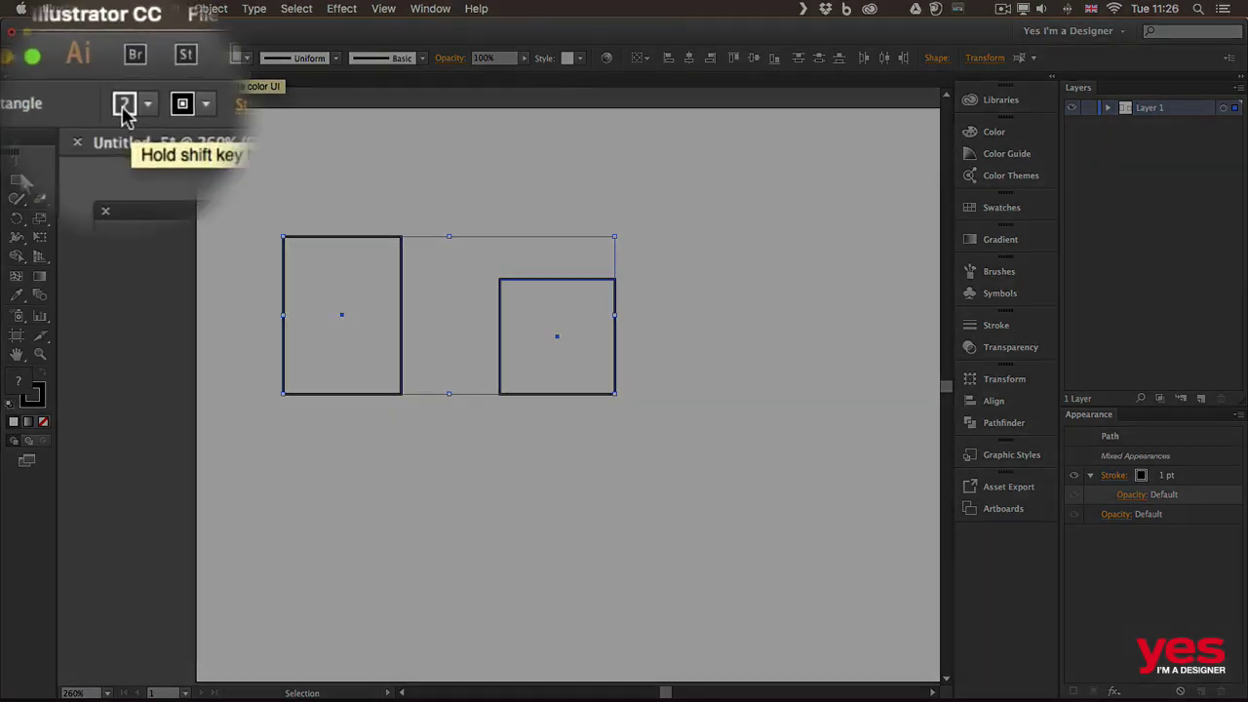
{"action": "left_click", "coordinate": [95, 59]}
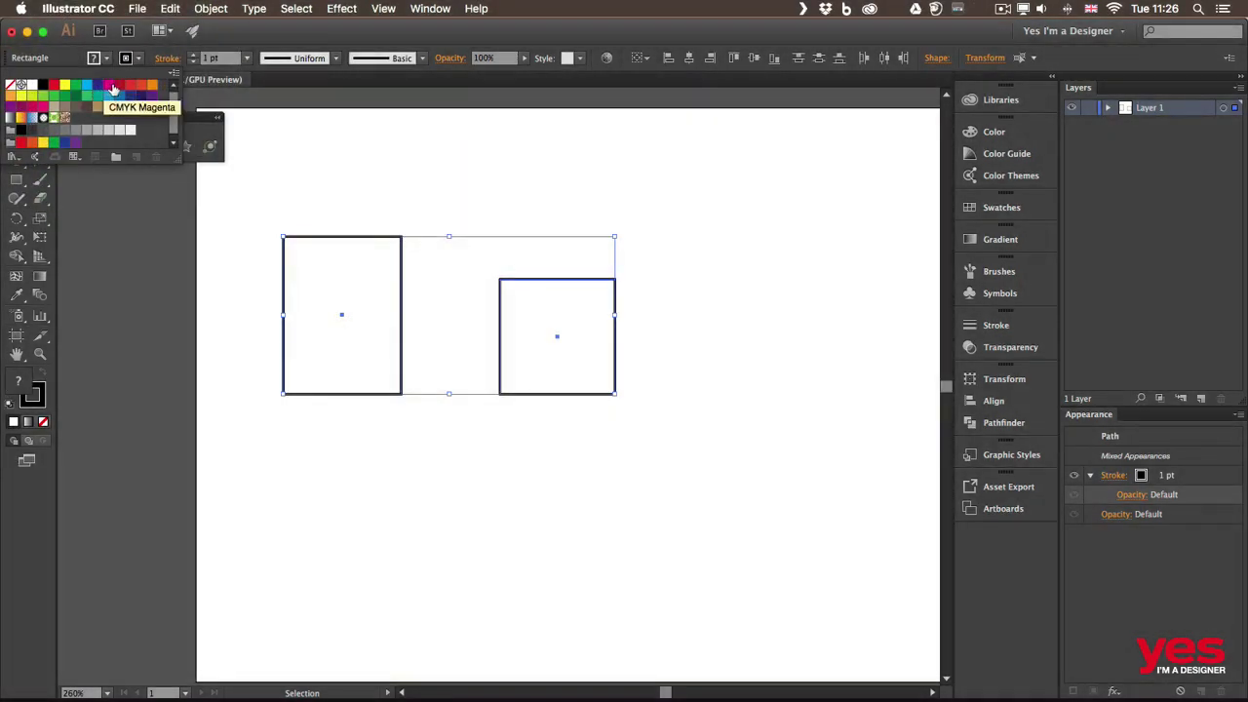
{"action": "left_click", "coordinate": [119, 86]}
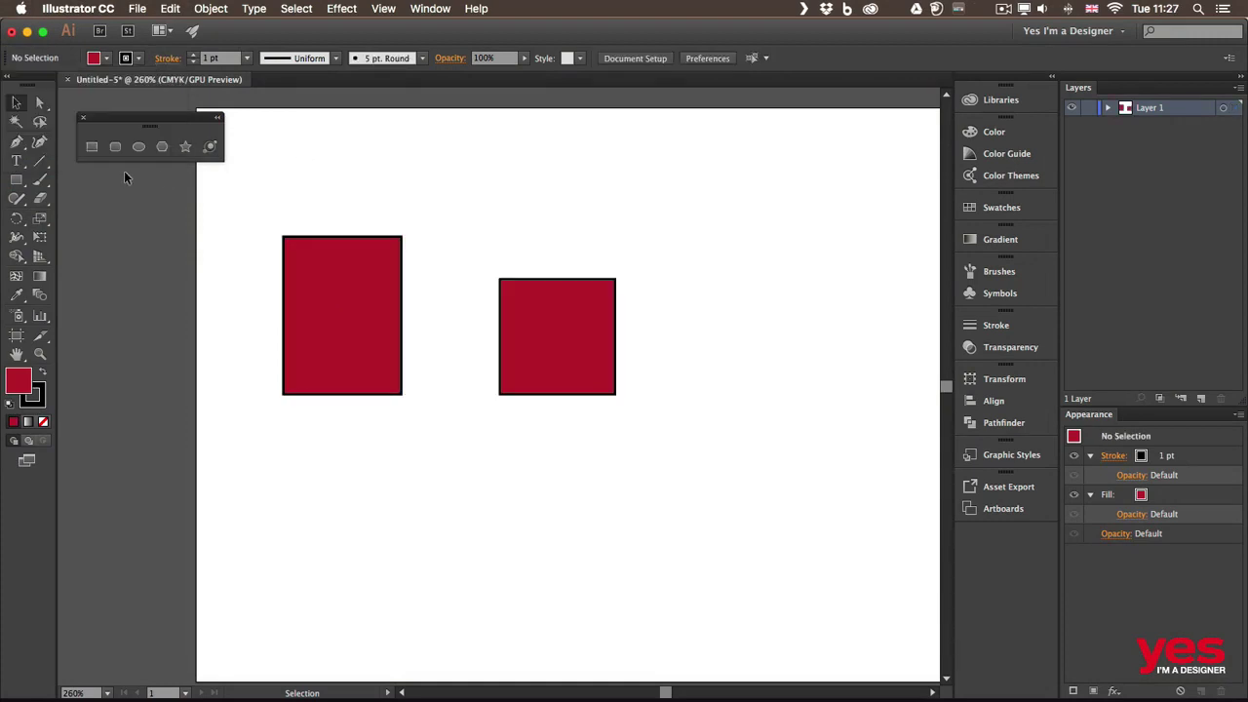
- Draw a square of about 16.6 mm above the right-hand red square with the Rectangle tool, keeping its proportions constrained
{"action": "left_click", "coordinate": [92, 147]}
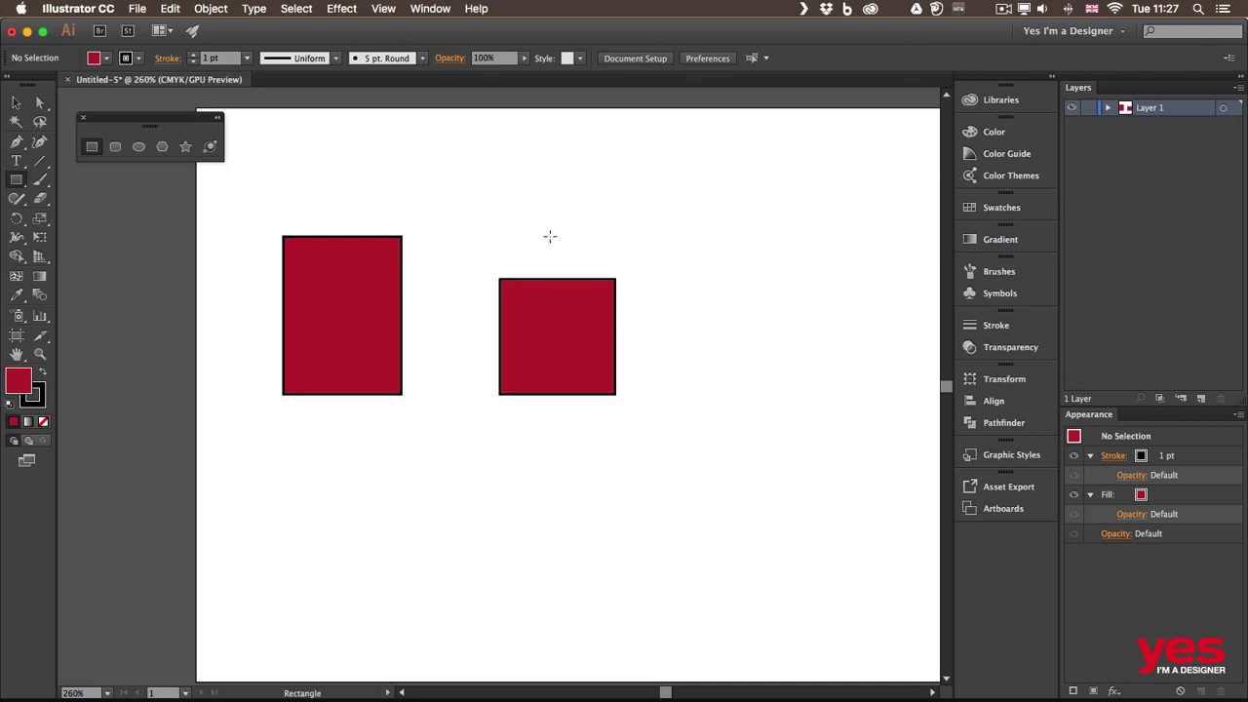
{"action": "left_click_drag", "start_coordinate": [478, 156], "coordinate": [551, 229]}
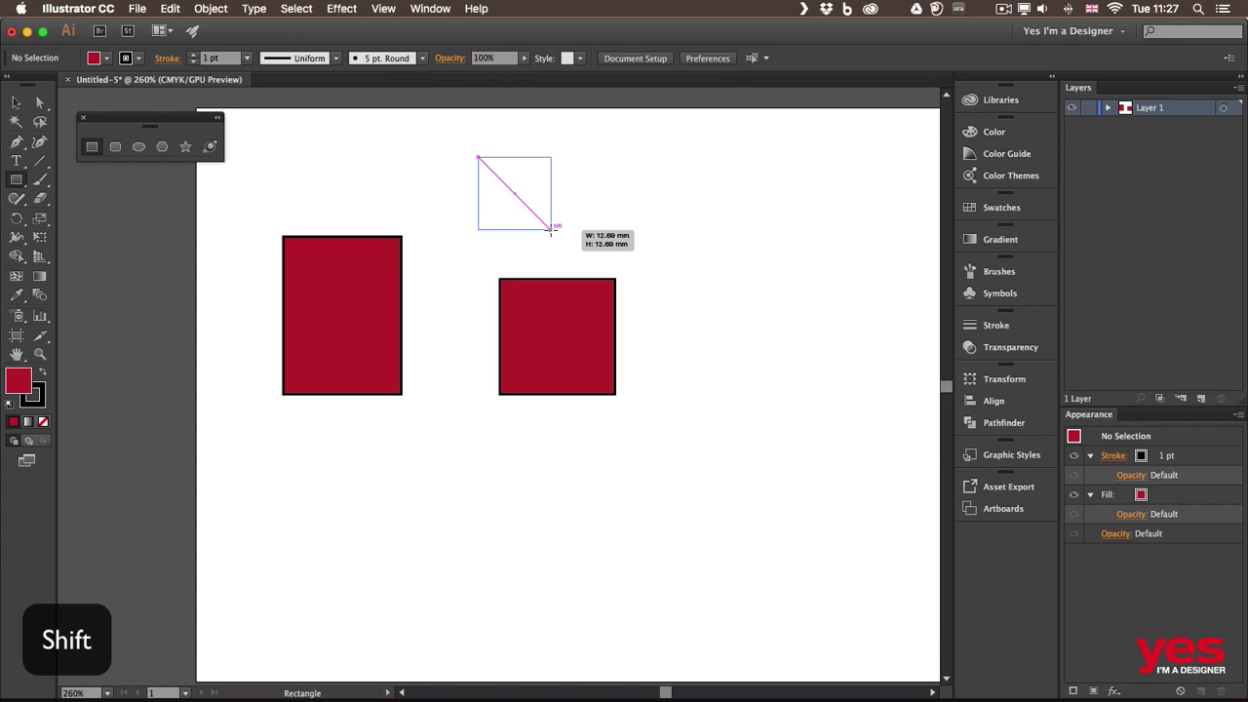
{"action": "mouse_move", "coordinate": [551, 229]}
{"action": "left_mouse_down"}
{"action": "mouse_move", "coordinate": [586, 242]}
{"action": "mouse_move", "coordinate": [555, 237]}
{"action": "left_mouse_up"}
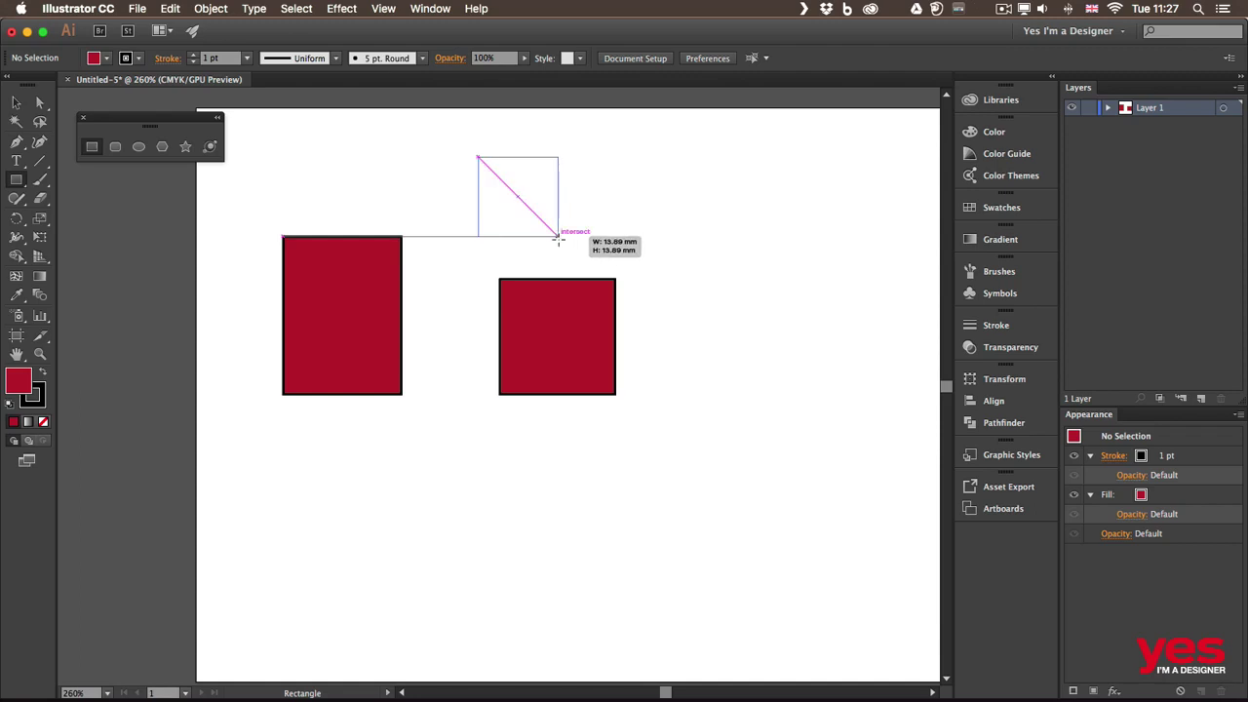
{"action": "mouse_move", "coordinate": [557, 238]}
{"action": "left_mouse_down"}
{"action": "mouse_move", "coordinate": [559, 249]}
{"action": "mouse_move", "coordinate": [643, 231]}
{"action": "mouse_move", "coordinate": [546, 262]}
{"action": "mouse_move", "coordinate": [591, 236]}
{"action": "mouse_move", "coordinate": [563, 254]}
{"action": "mouse_move", "coordinate": [573, 251]}
{"action": "left_mouse_up"}
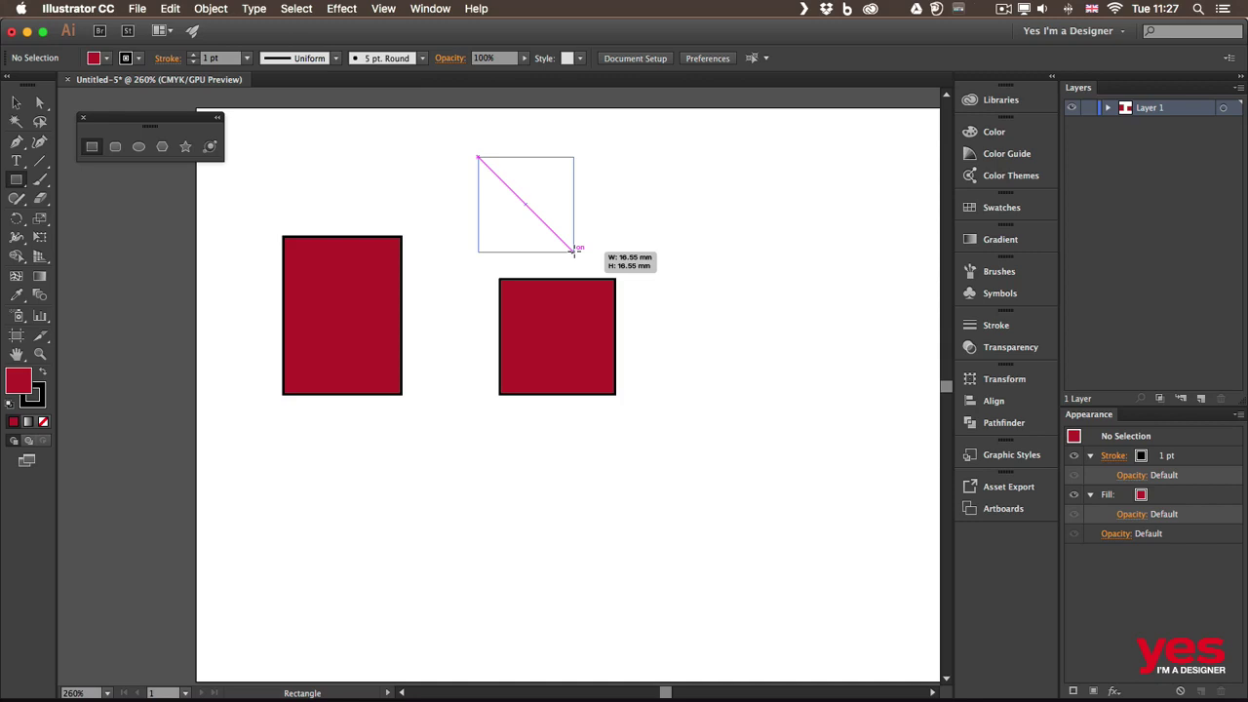
{"action": "left_click_drag", "start_coordinate": [573, 251], "coordinate": [573, 252]}
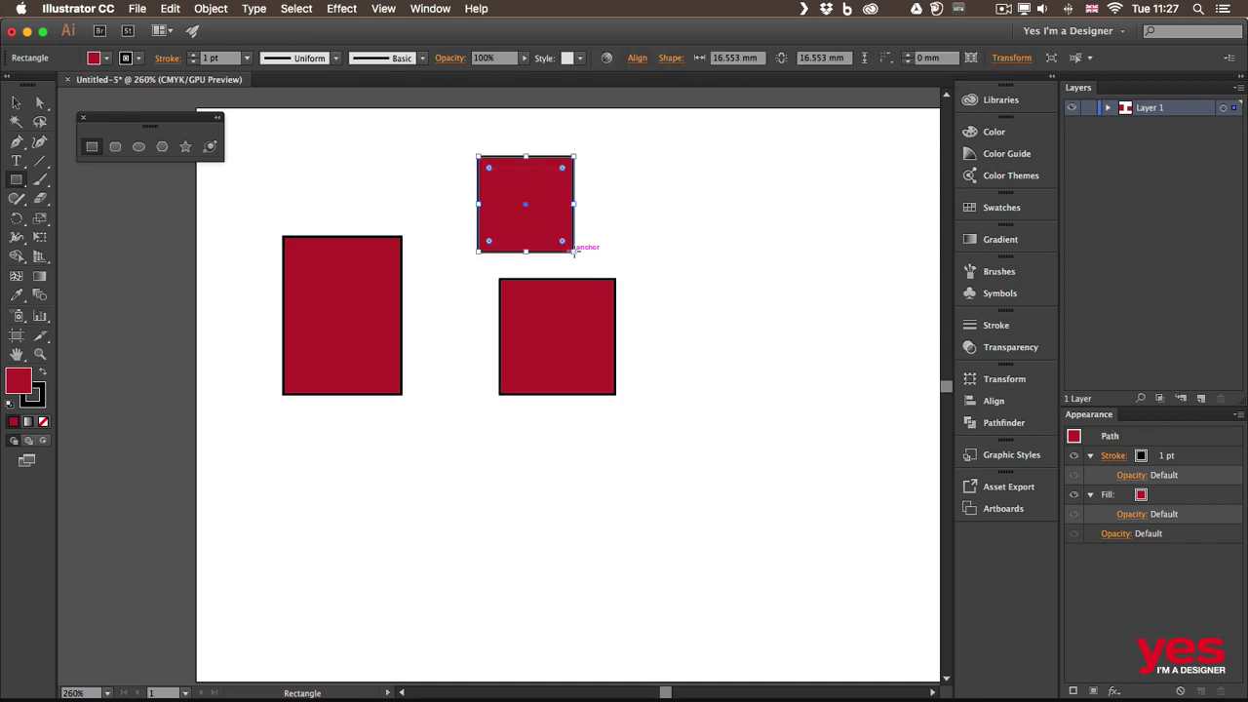
- Draw two circles side by side below the rectangles, about 15.1 mm and 21 mm in diameter, with the Ellipse tool
{"action": "left_click", "coordinate": [139, 147]}
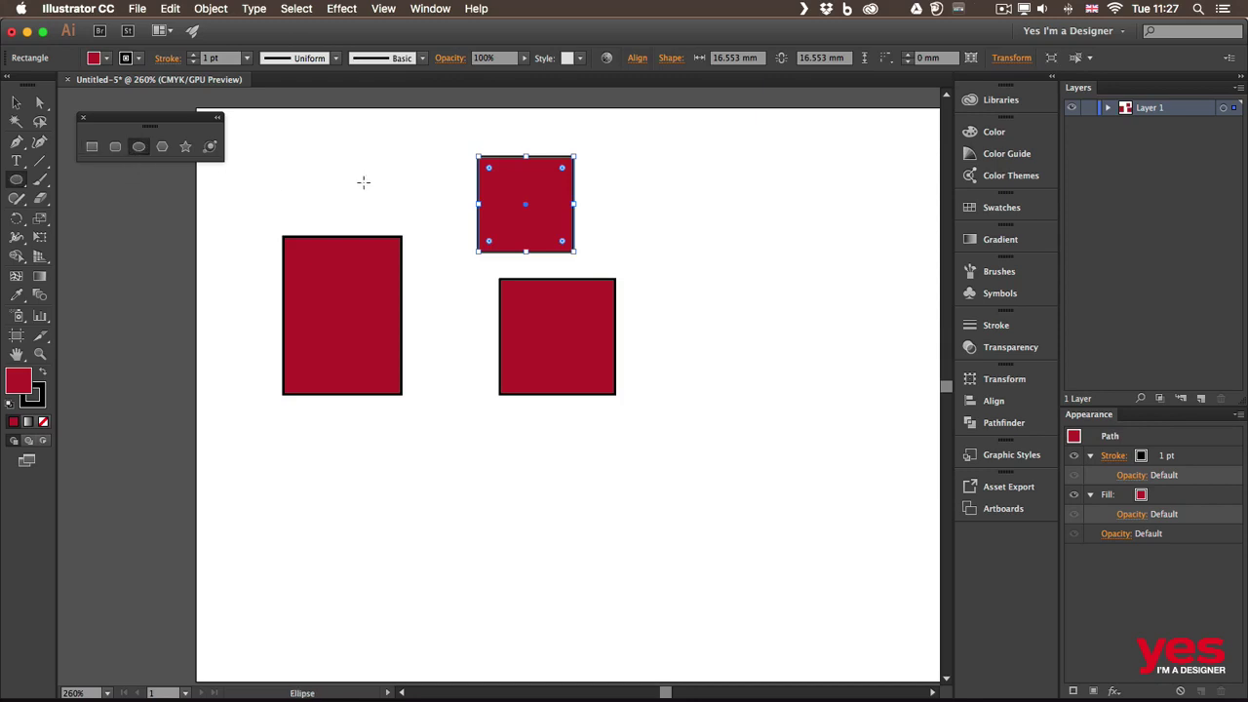
{"action": "left_click_drag", "start_coordinate": [346, 426], "coordinate": [434, 514]}
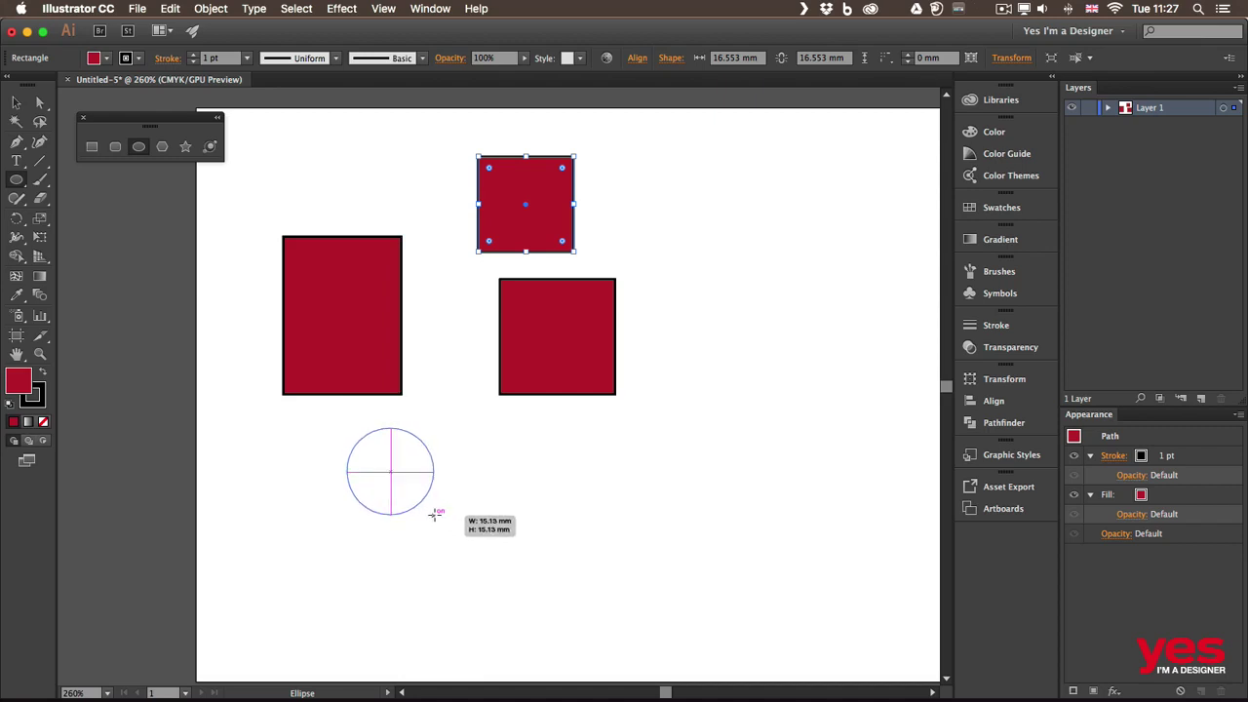
{"action": "left_click_drag", "start_coordinate": [435, 513], "coordinate": [434, 512]}
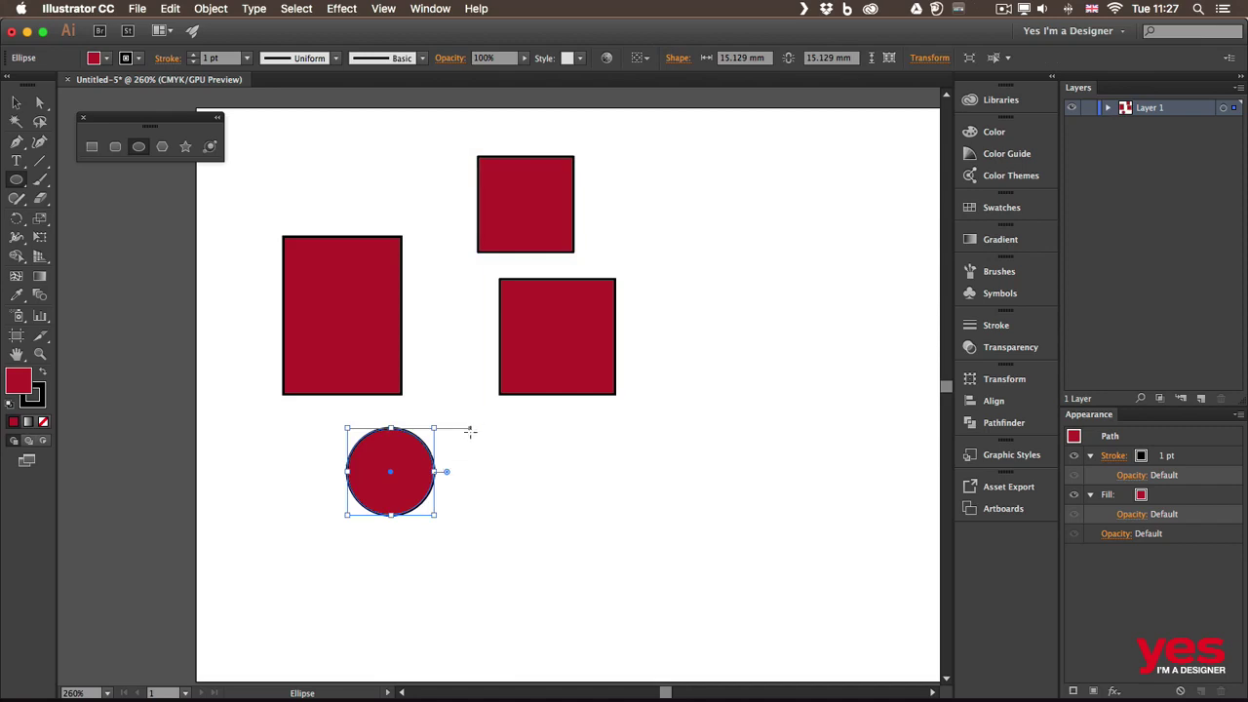
{"action": "left_click_drag", "start_coordinate": [469, 432], "coordinate": [591, 549]}
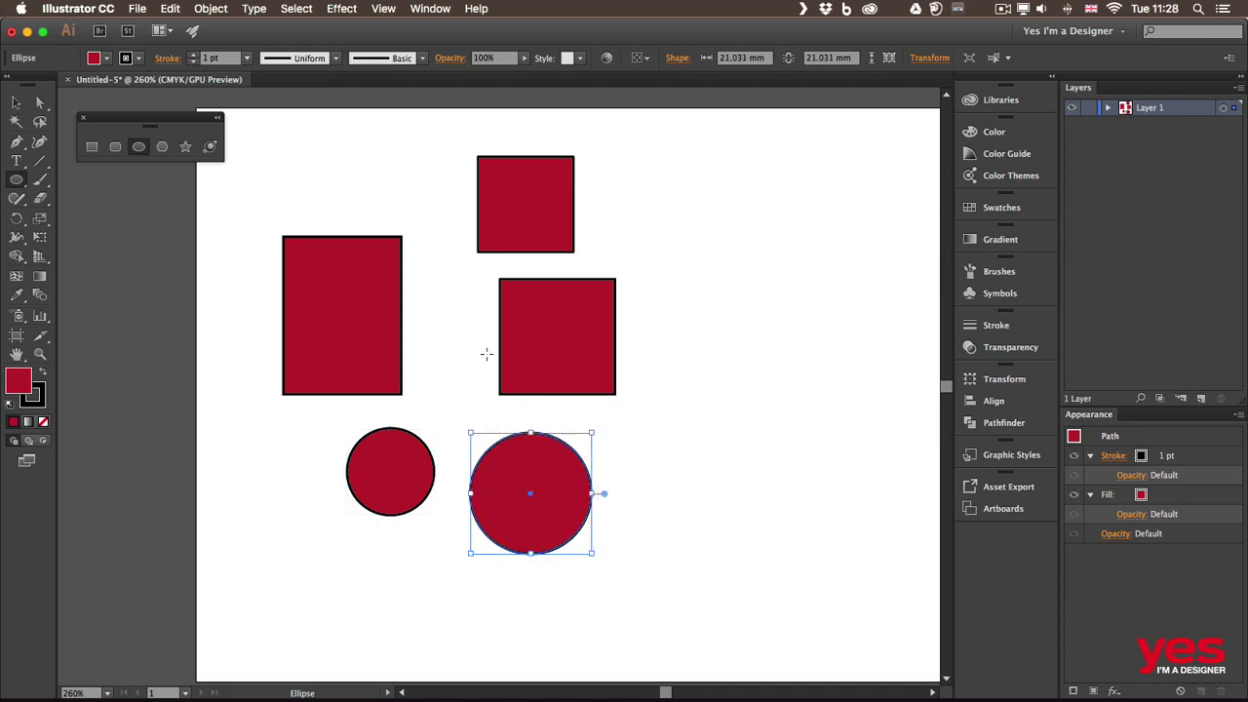
- Draw a circle about 22.8 mm in diameter, repositioning it during drawing so it sits right of the uppermost square
{"action": "left_click_drag", "start_coordinate": [427, 298], "coordinate": [769, 290]}
{"action": "key", "text": "space"}
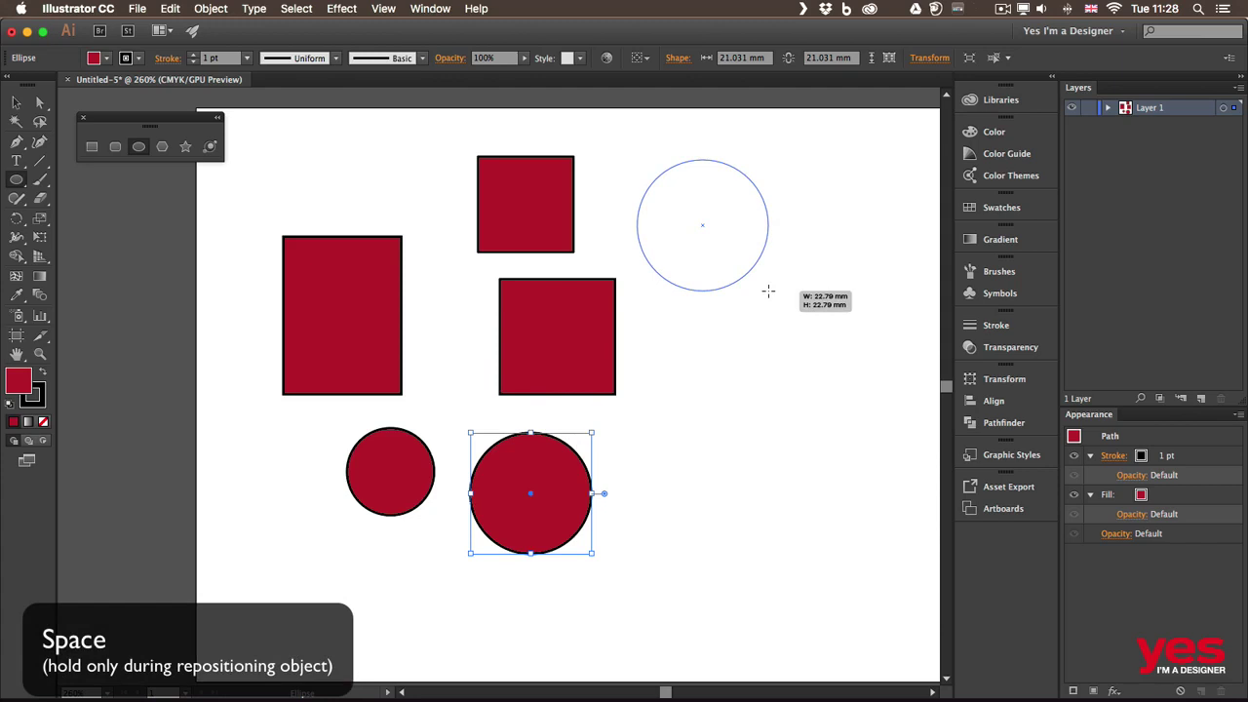
{"action": "left_click_drag", "start_coordinate": [768, 291], "coordinate": [768, 290]}
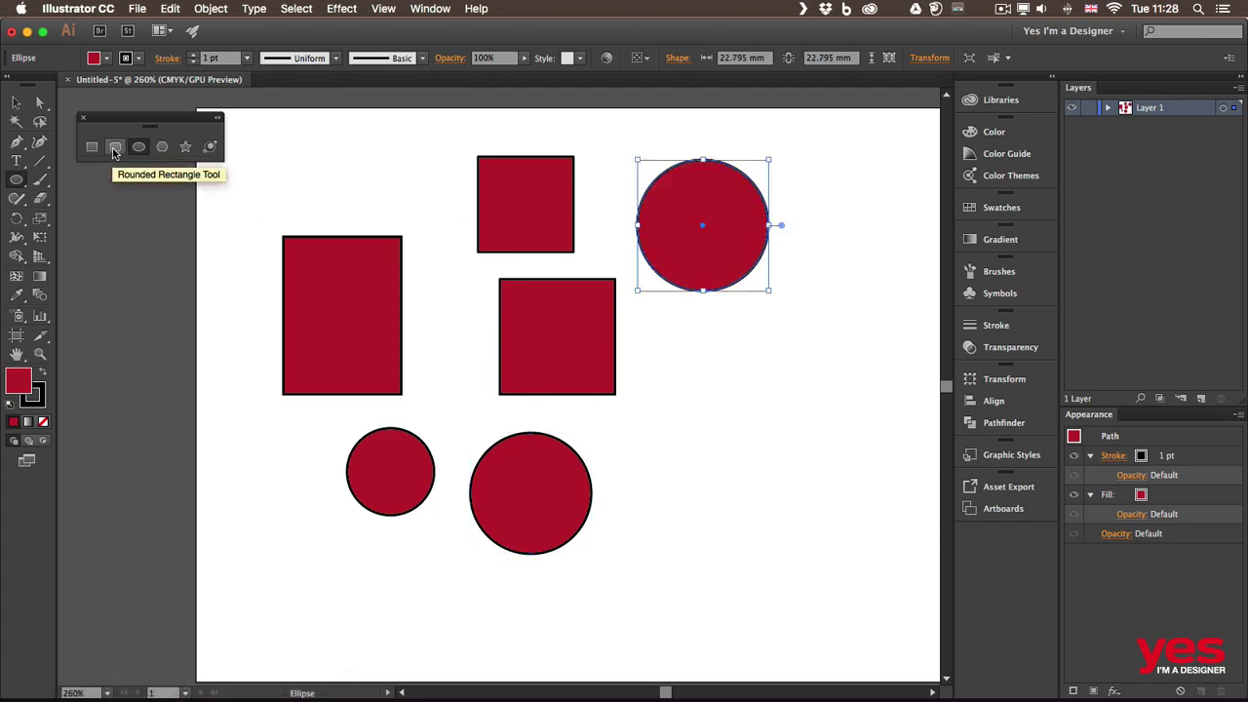
- Draw a rounded rectangle about 23 by 12.6 mm above the tall rectangle, adjusting its corner radius to about 2.5 mm while drawing
{"action": "left_click", "coordinate": [114, 147]}
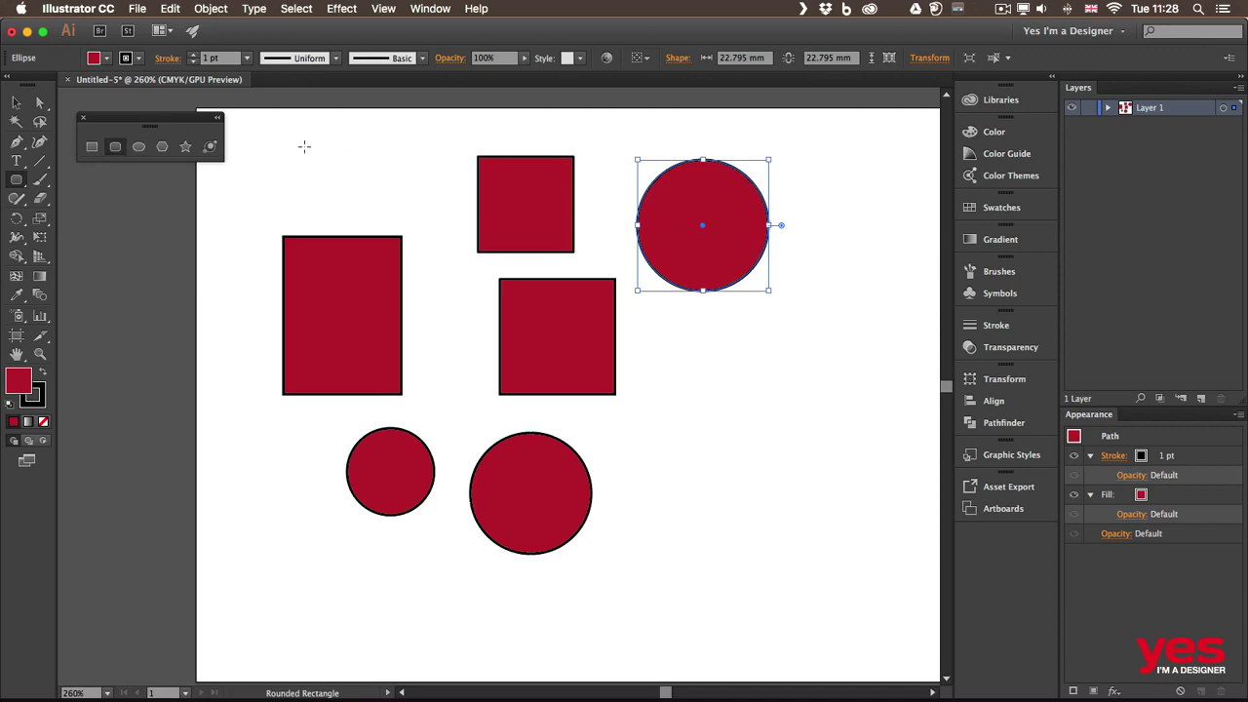
{"action": "left_click_drag", "start_coordinate": [302, 148], "coordinate": [432, 222]}
{"action": "key", "text": "Up"}
{"action": "key", "text": "Down"}
{"action": "key", "text": "Down"}
{"action": "key", "text": "Down"}
{"action": "key", "text": "Down"}
{"action": "key", "text": "Down"}
{"action": "key", "text": "Down"}
{"action": "key", "text": "Down"}
{"action": "key", "text": "Down"}
{"action": "key", "text": "Down"}
{"action": "key", "text": "Down"}
{"action": "key", "text": "Down"}
{"action": "key", "text": "Down"}
{"action": "key", "text": "Up"}
{"action": "key", "text": "Up"}
{"action": "key", "text": "Up"}
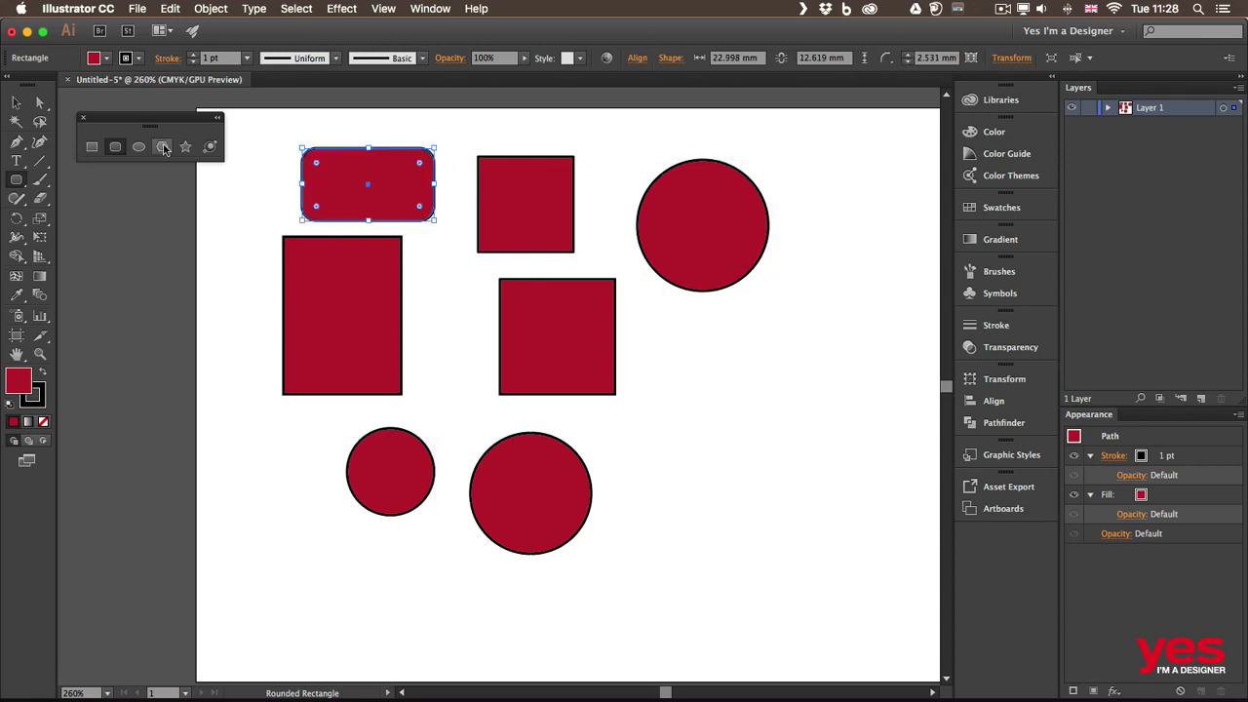
- Draw a polygon about 24.5 mm wide below the upper-right circle, varying the side count while drawing and ending with seven sides
{"action": "left_click", "coordinate": [163, 149]}
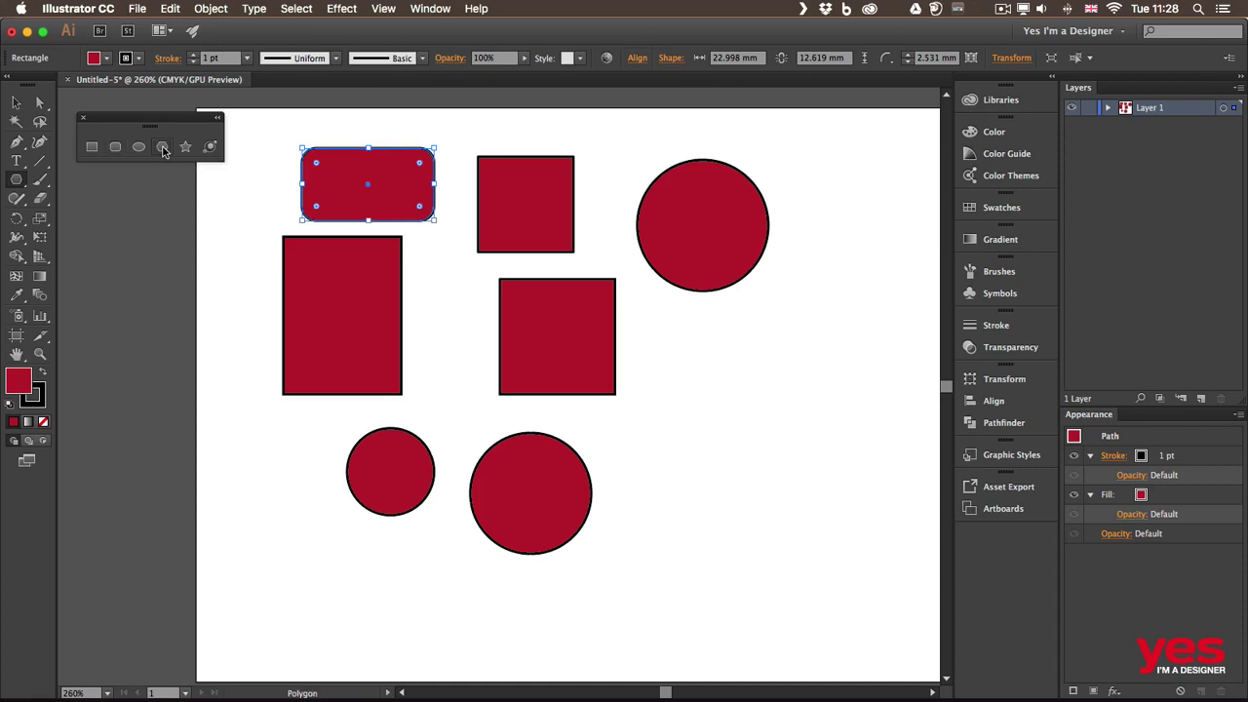
{"action": "mouse_move", "coordinate": [656, 374]}
{"action": "left_mouse_down"}
{"action": "mouse_move", "coordinate": [693, 414]}
{"action": "mouse_move", "coordinate": [657, 431]}
{"action": "mouse_move", "coordinate": [686, 415]}
{"action": "mouse_move", "coordinate": [738, 423]}
{"action": "mouse_move", "coordinate": [775, 466]}
{"action": "mouse_move", "coordinate": [791, 463]}
{"action": "left_mouse_up"}
{"action": "key", "text": "Up"}
{"action": "key", "text": "Up"}
{"action": "key", "text": "Down"}
{"action": "key", "text": "Down"}
{"action": "key", "text": "Down"}
{"action": "key", "text": "Down"}
{"action": "key", "text": "Down"}
{"action": "key", "text": "Up"}
{"action": "key", "text": "Up"}
{"action": "key", "text": "Up"}
{"action": "key", "text": "Up"}
{"action": "key", "text": "Up"}
{"action": "key", "text": "Up"}
{"action": "key", "text": "Up"}
{"action": "key", "text": "Down"}
{"action": "key", "text": "Down"}
{"action": "key", "text": "Down"}
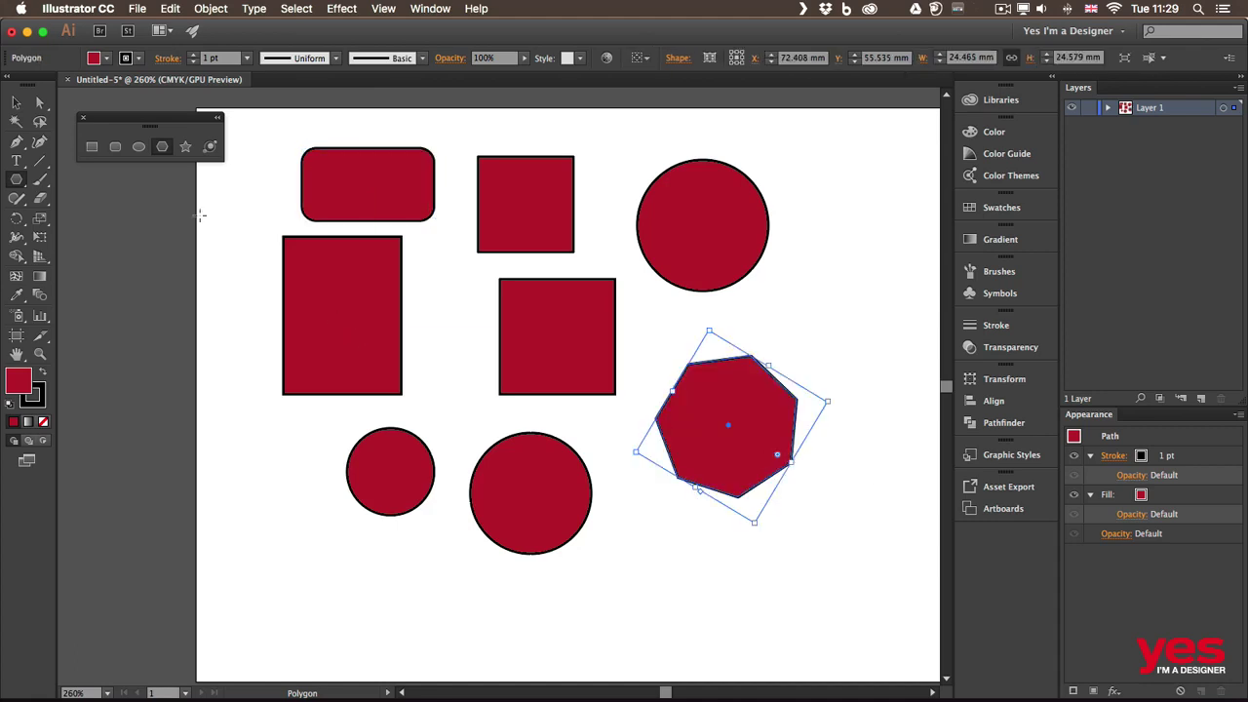
- Draw a star about 25 by 24 mm below the heptagon, varying the number of points while drawing and ending with five
{"action": "left_click", "coordinate": [184, 147]}
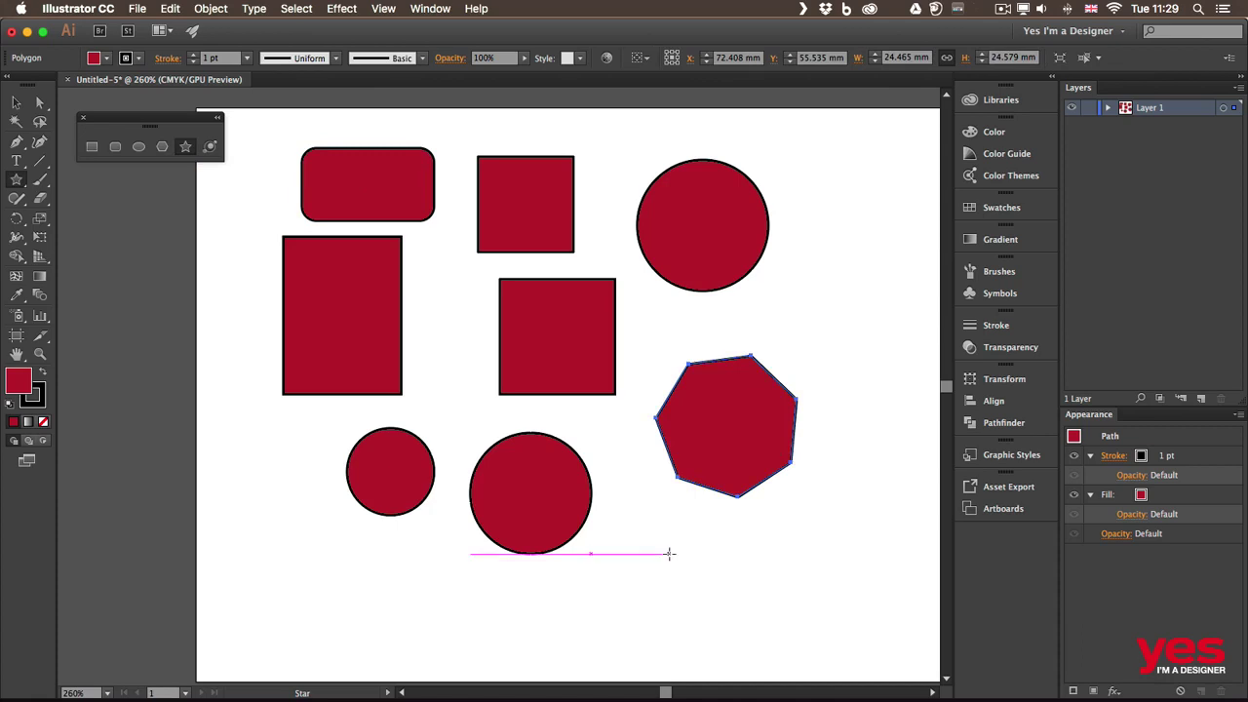
{"action": "left_click_drag", "start_coordinate": [671, 563], "coordinate": [696, 590]}
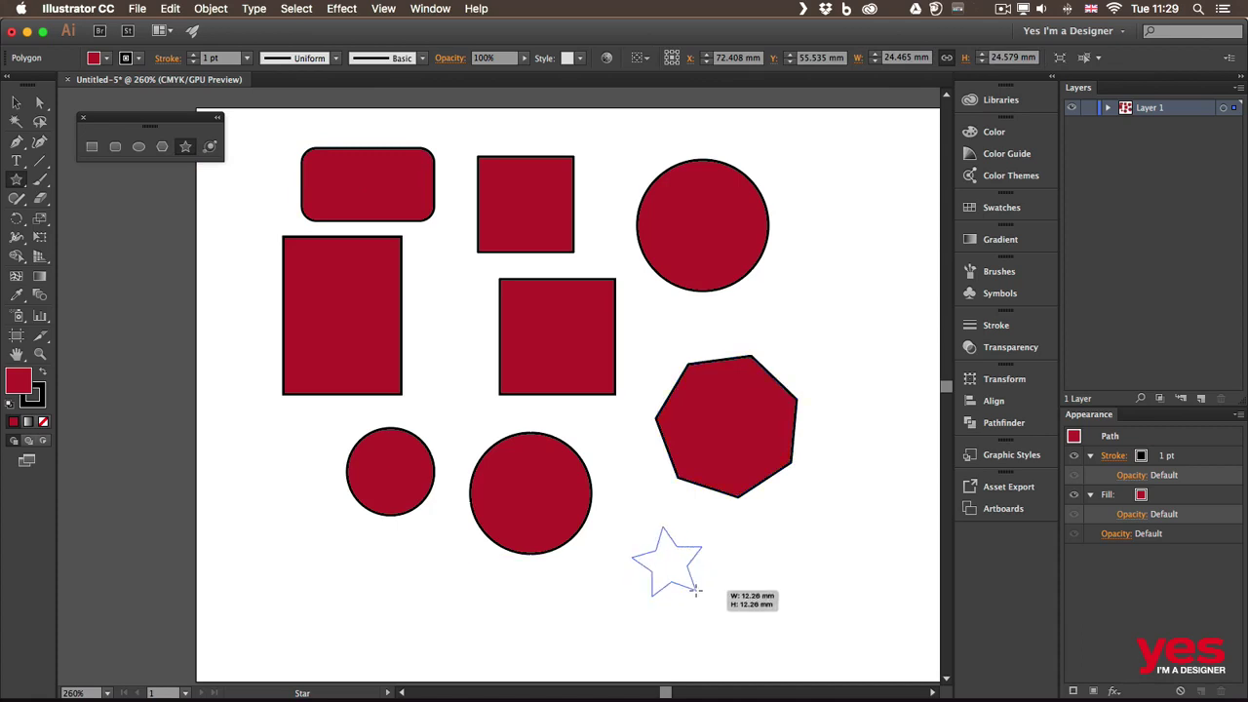
{"action": "key", "text": "Up"}
{"action": "left_click_drag", "start_coordinate": [696, 590], "coordinate": [717, 625]}
{"action": "key", "text": "Up"}
{"action": "key", "text": "Up"}
{"action": "key", "text": "Down"}
{"action": "key", "text": "Down"}
{"action": "key", "text": "Down"}
{"action": "key", "text": "Down"}
{"action": "key", "text": "Down"}
{"action": "key", "text": "Up"}
{"action": "key", "text": "Up"}
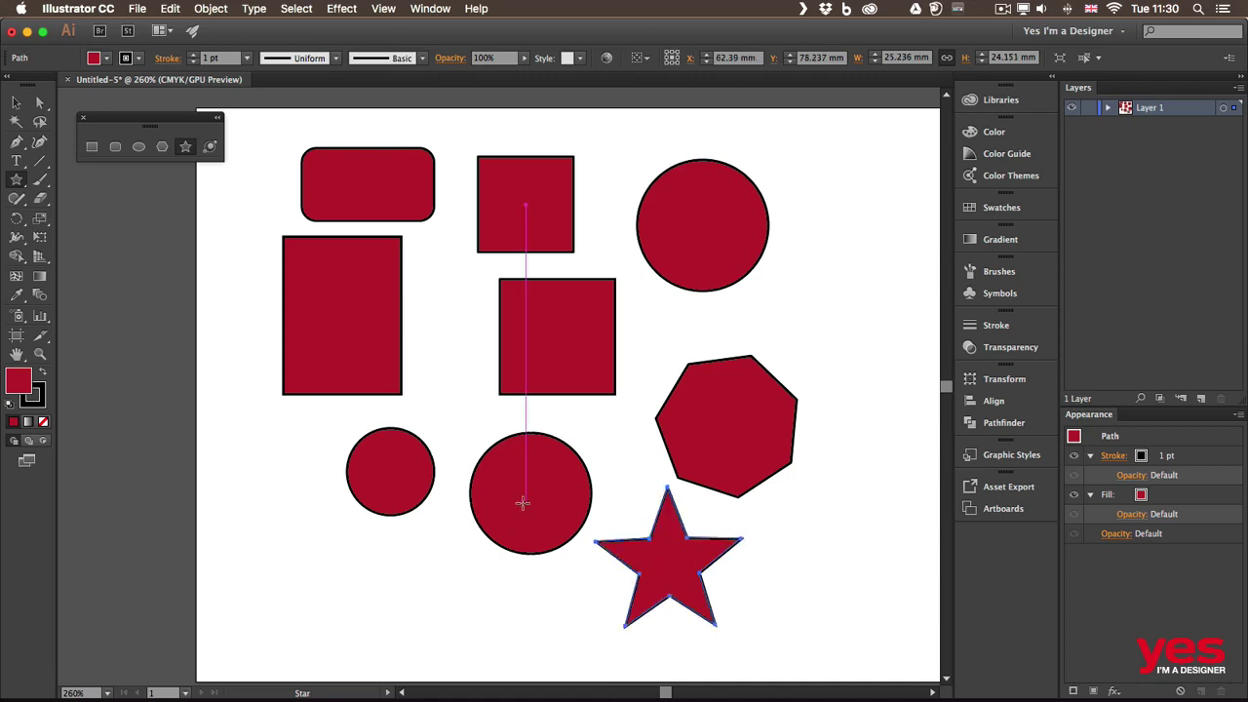
- Select the tall rectangle as a whole object, and move the star to the right of the upper-right circle
{"action": "left_click", "coordinate": [16, 103]}
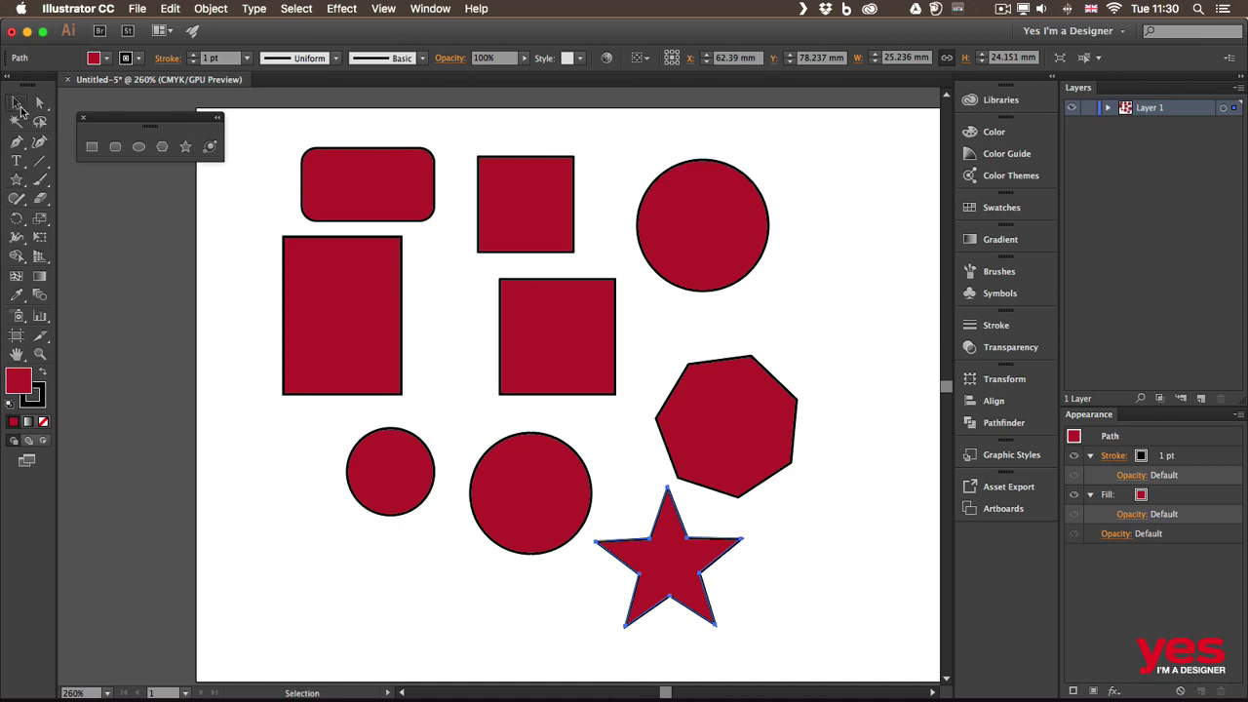
{"action": "left_click", "coordinate": [297, 286]}
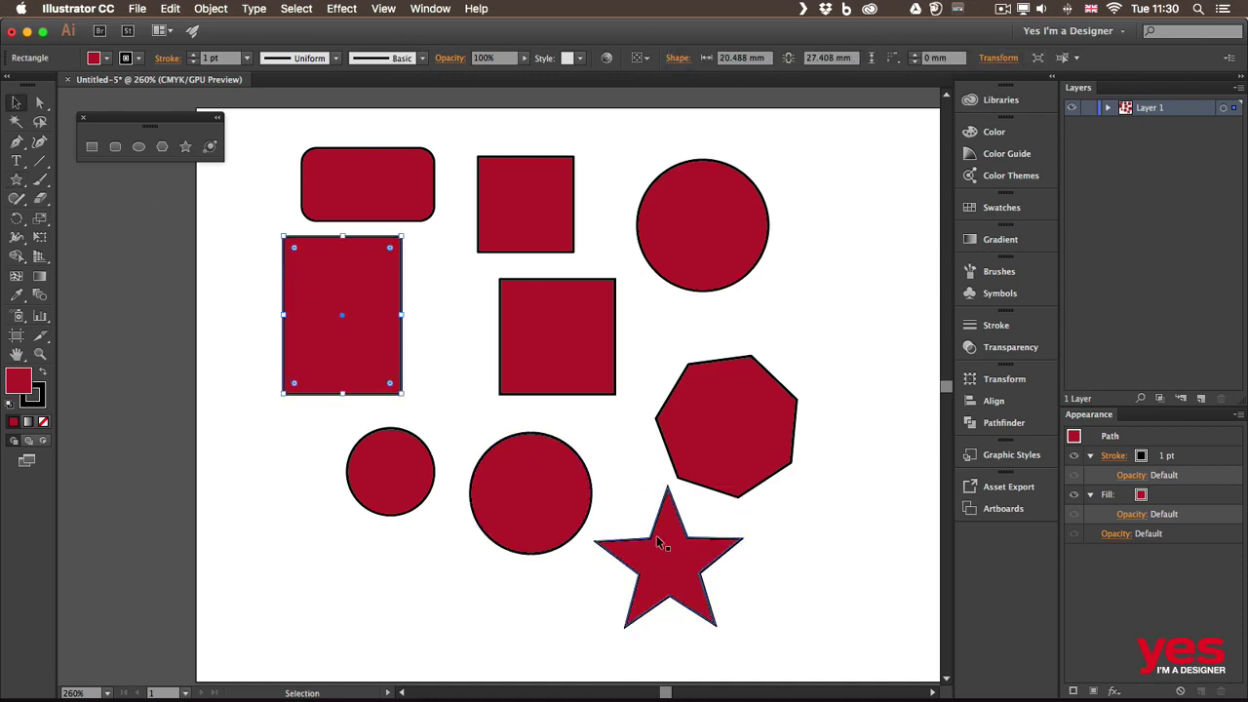
{"action": "left_click_drag", "start_coordinate": [653, 535], "coordinate": [842, 241]}
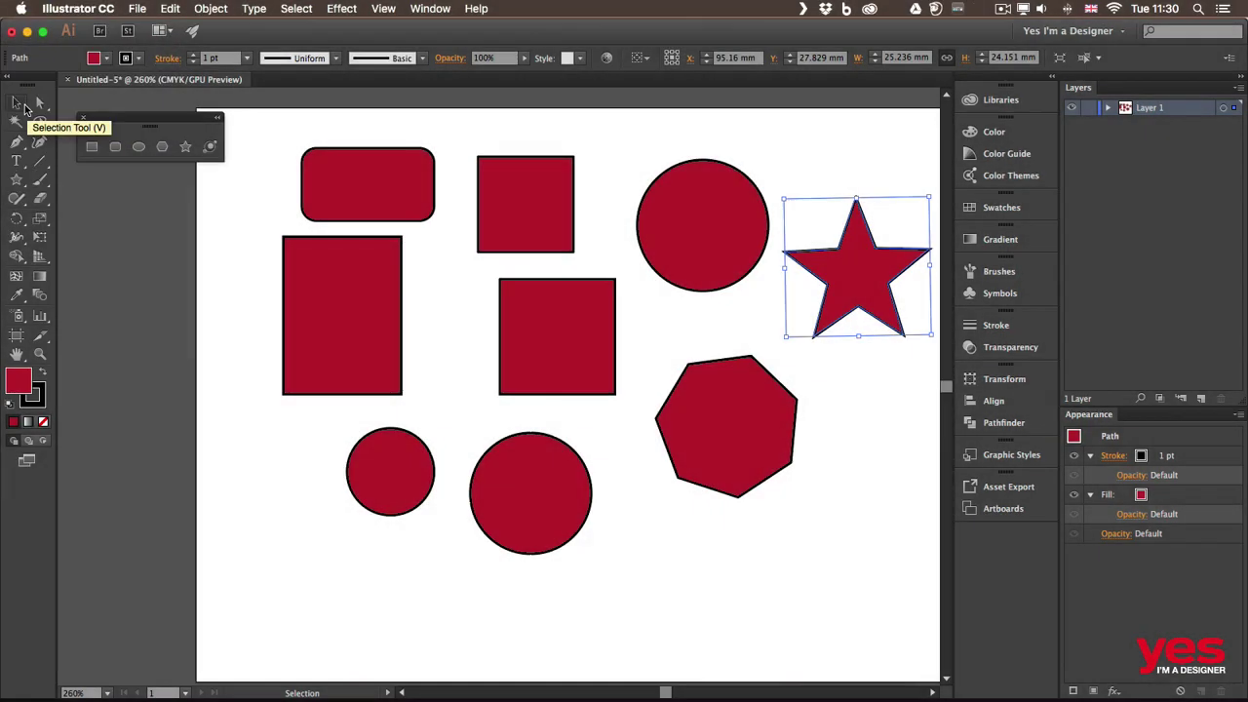
- Stretch the star's top point straight upward to about Y 8.6 mm by moving only that anchor point
{"action": "left_click", "coordinate": [39, 102]}
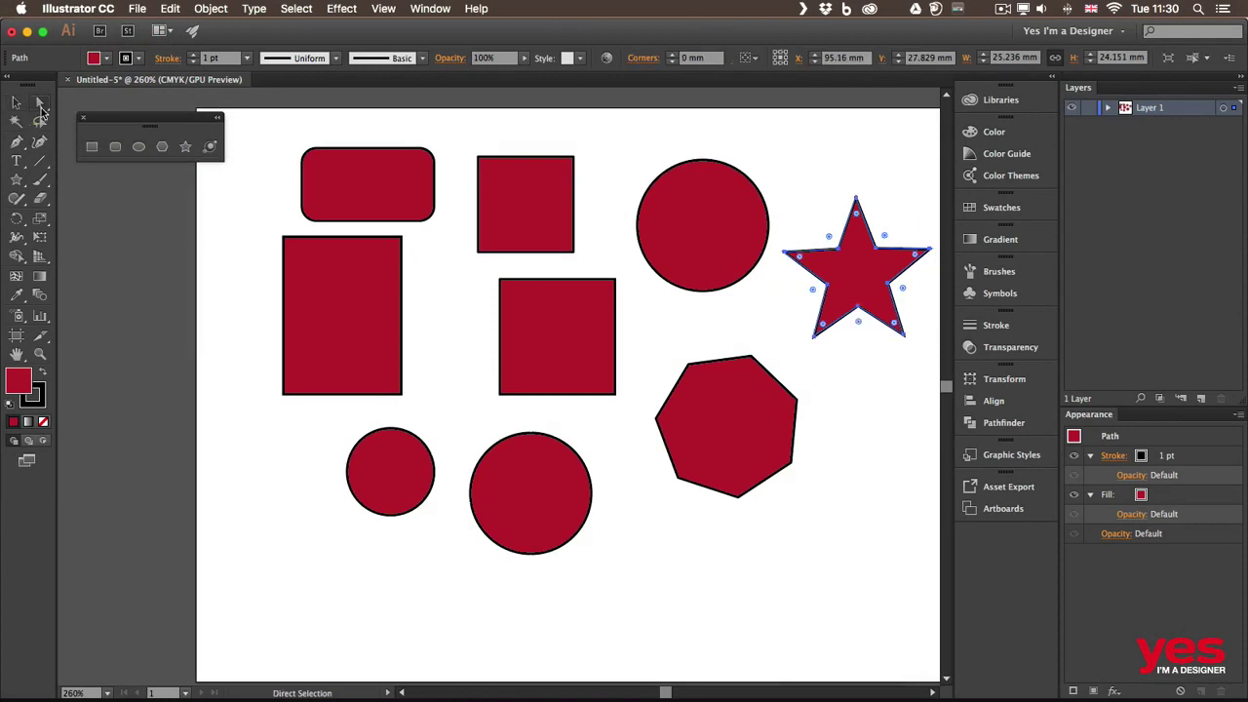
{"action": "left_click", "coordinate": [857, 199]}
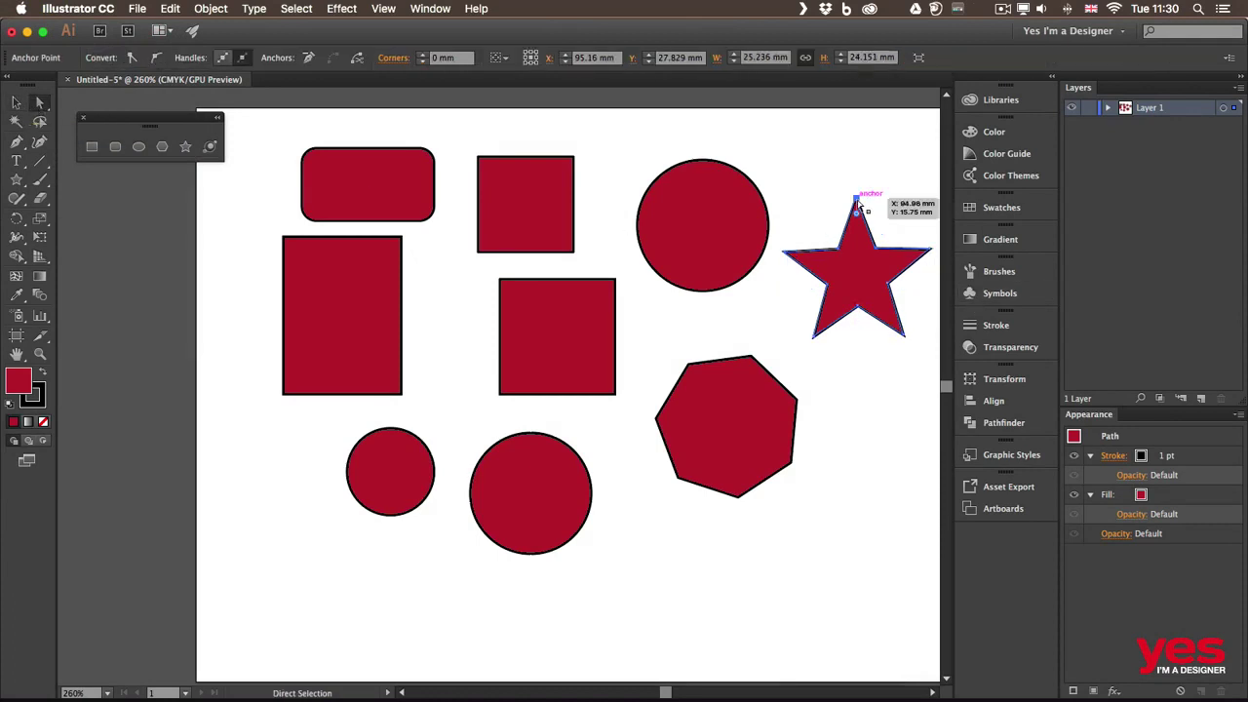
{"action": "left_click_drag", "start_coordinate": [858, 202], "coordinate": [857, 154]}
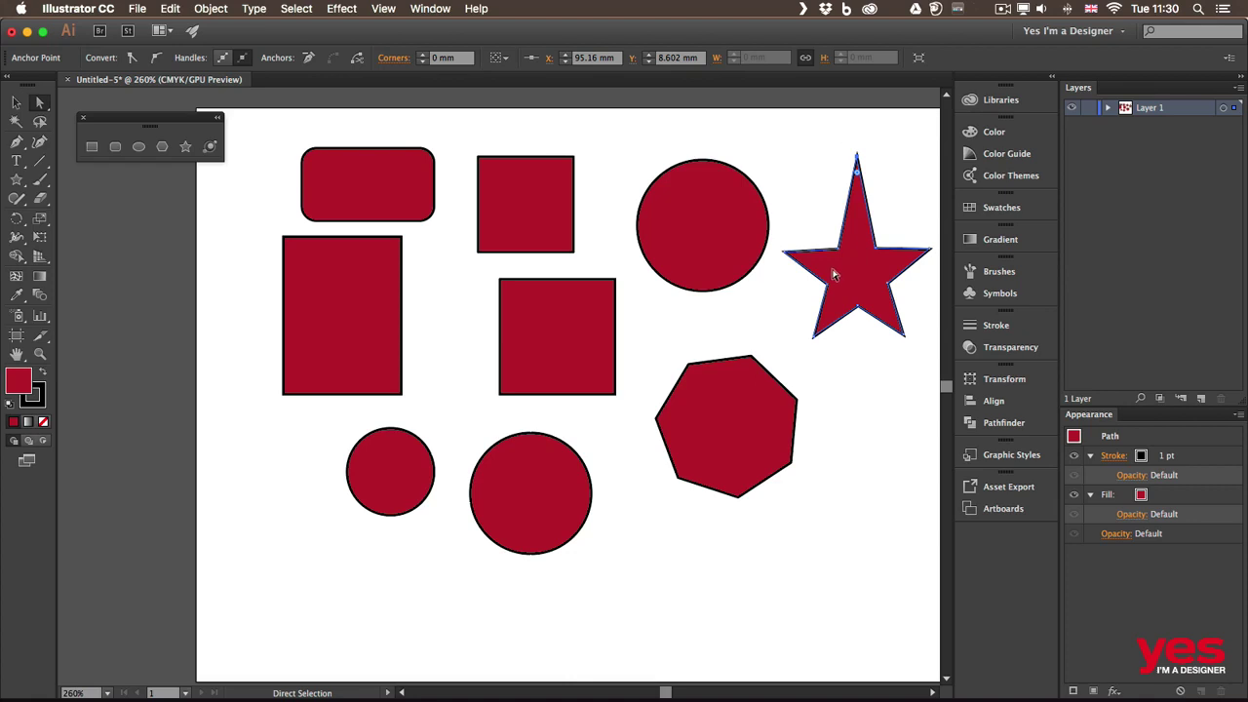
- Reshape the upper-right circle into an egg by moving its top anchor point upward and its bottom anchor point slightly downward
{"action": "left_click", "coordinate": [703, 160]}
{"action": "left_click_drag", "start_coordinate": [703, 160], "coordinate": [704, 141]}
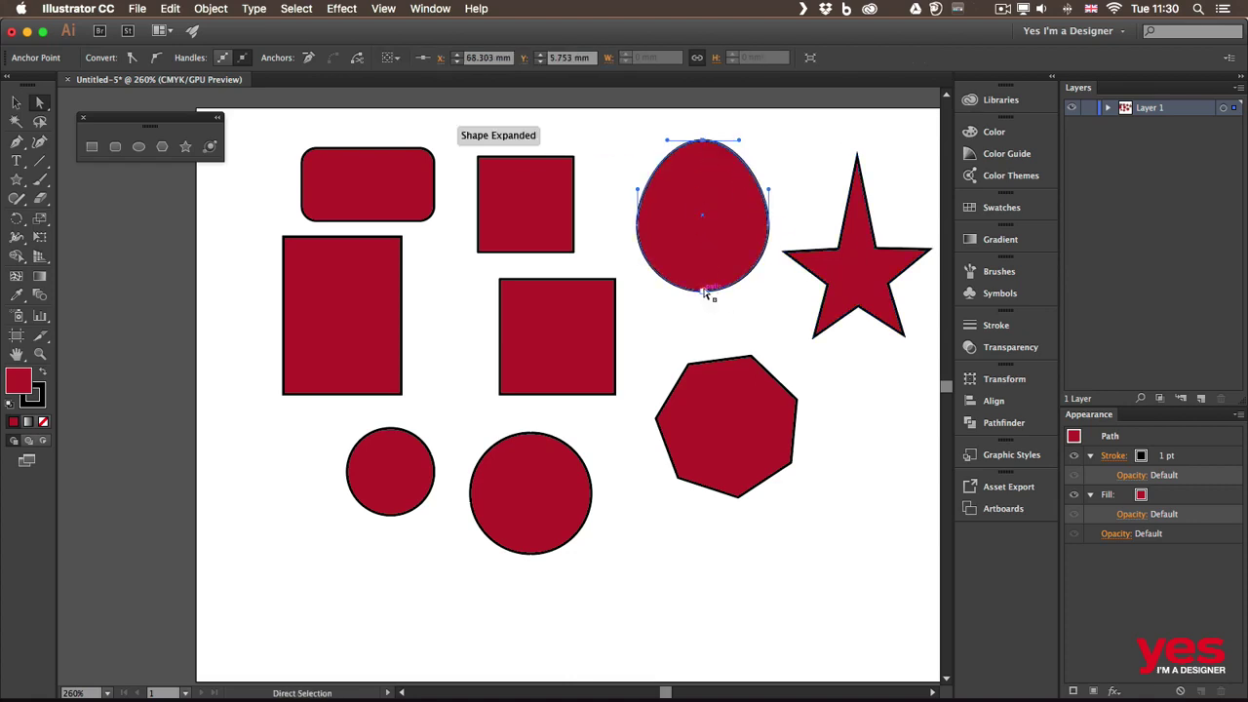
{"action": "left_click_drag", "start_coordinate": [703, 291], "coordinate": [704, 302]}
{"action": "left_click_drag", "start_coordinate": [708, 142], "coordinate": [703, 120]}
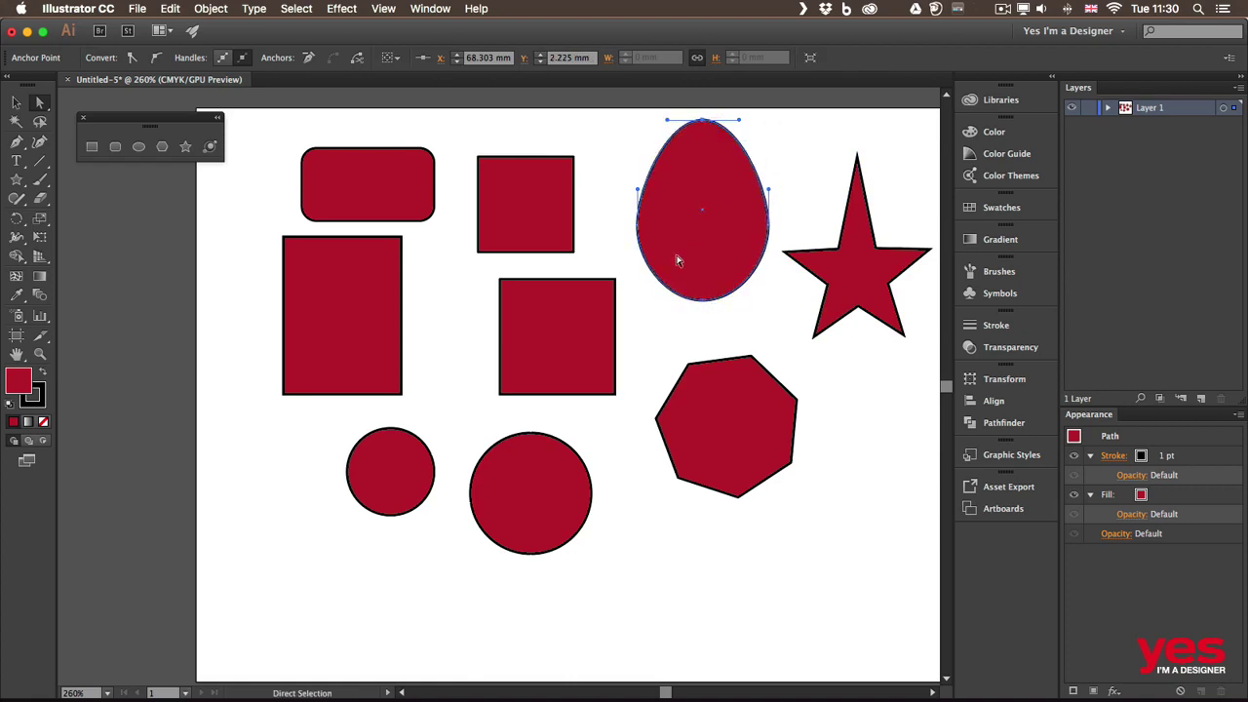
- Reshape the middle square into a concave form by moving its upper-right corner inward and its lower-left corner outward to the left
{"action": "left_click", "coordinate": [615, 282]}
{"action": "left_click_drag", "start_coordinate": [614, 280], "coordinate": [529, 365]}
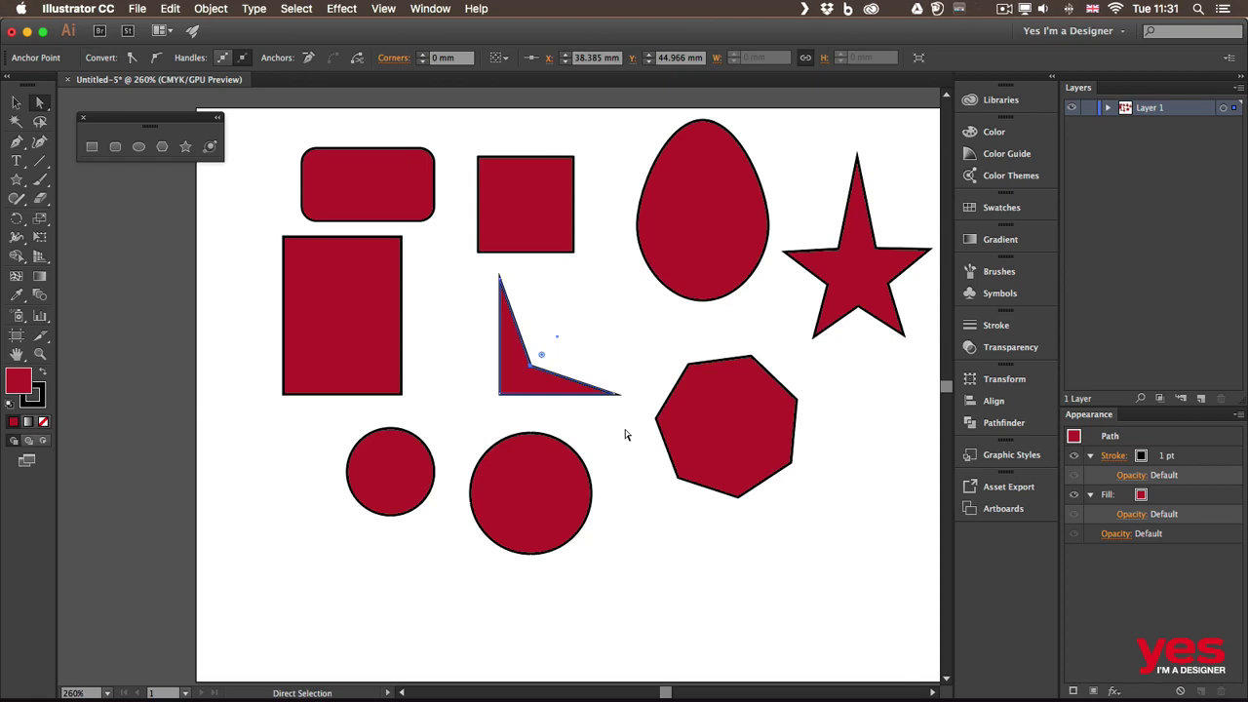
{"action": "key", "text": "a"}
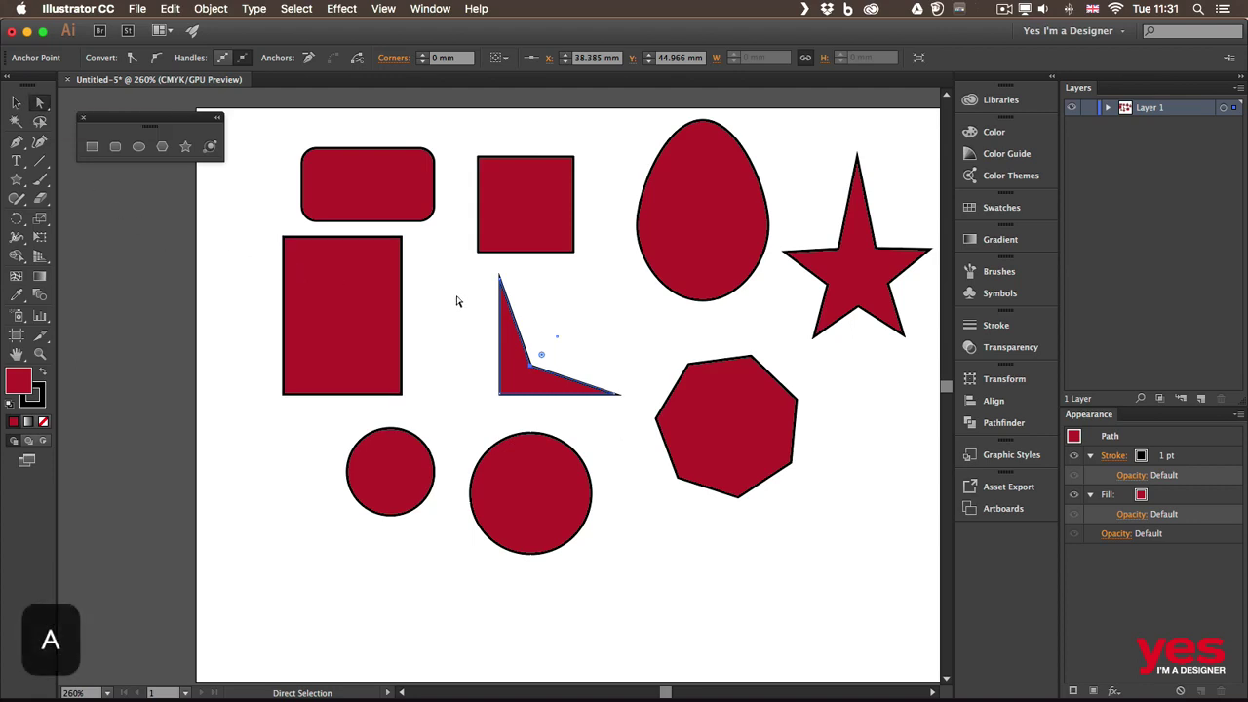
{"action": "key", "text": "v"}
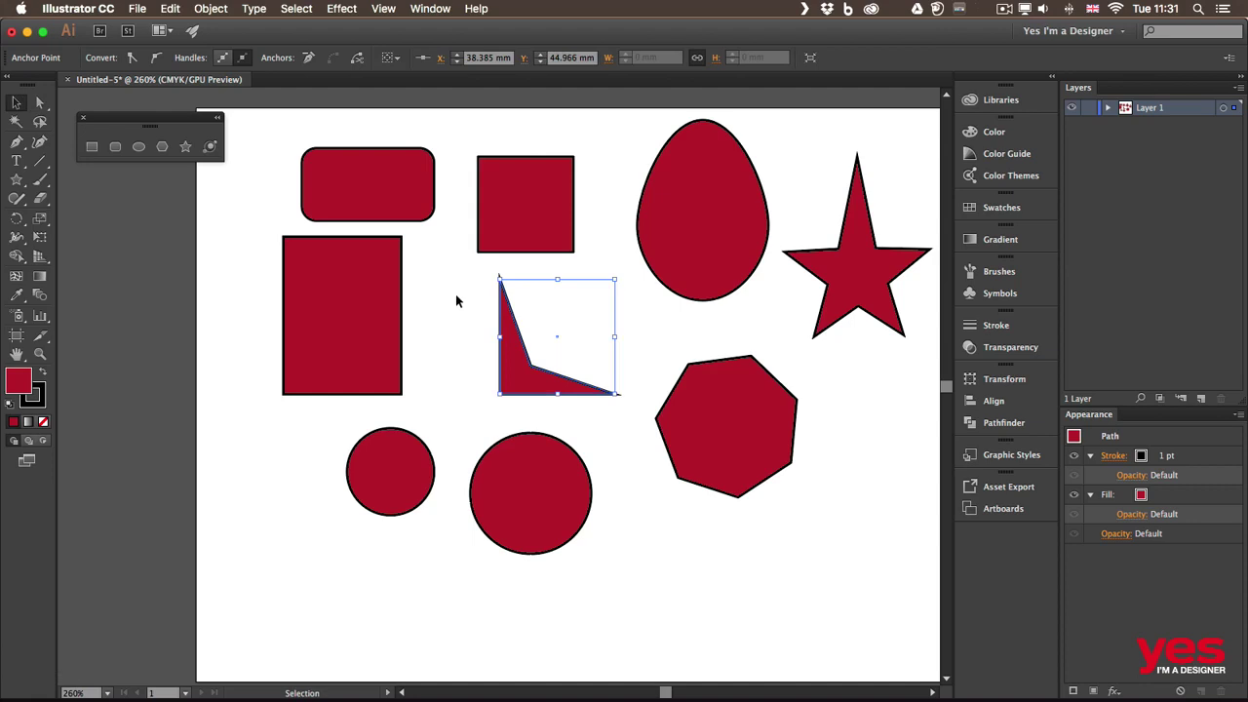
{"action": "key", "text": "a"}
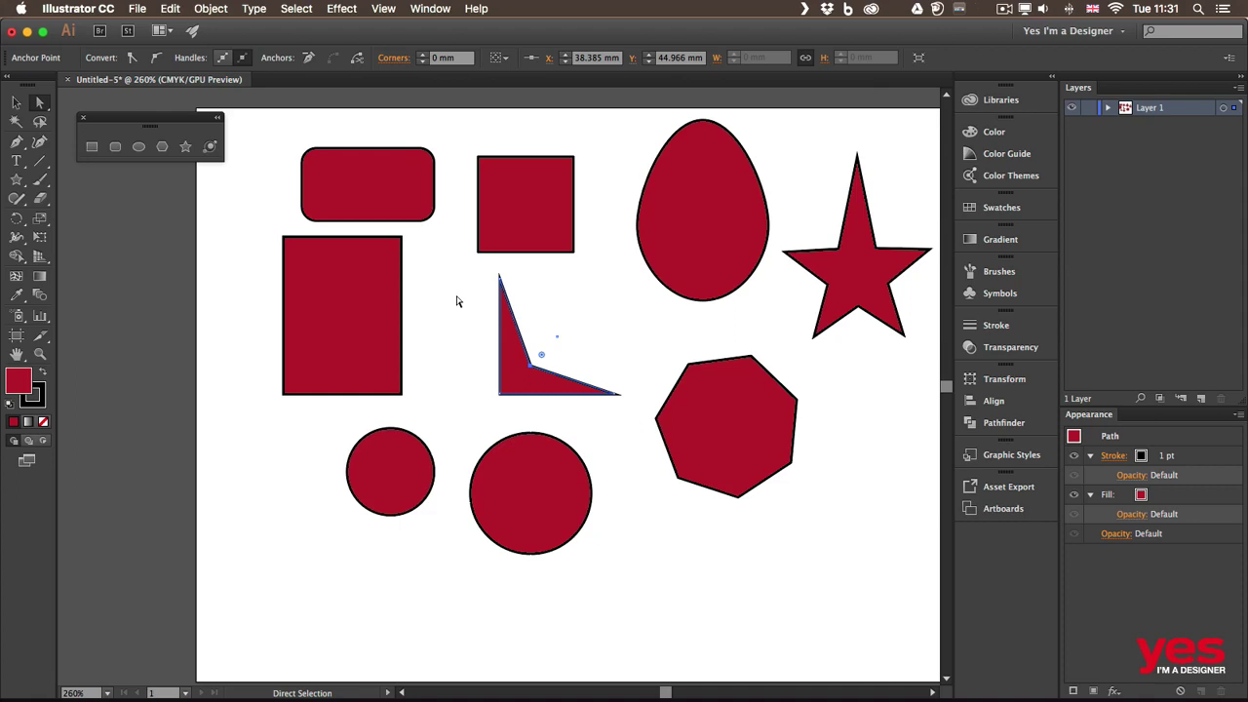
{"action": "left_click", "coordinate": [456, 301]}
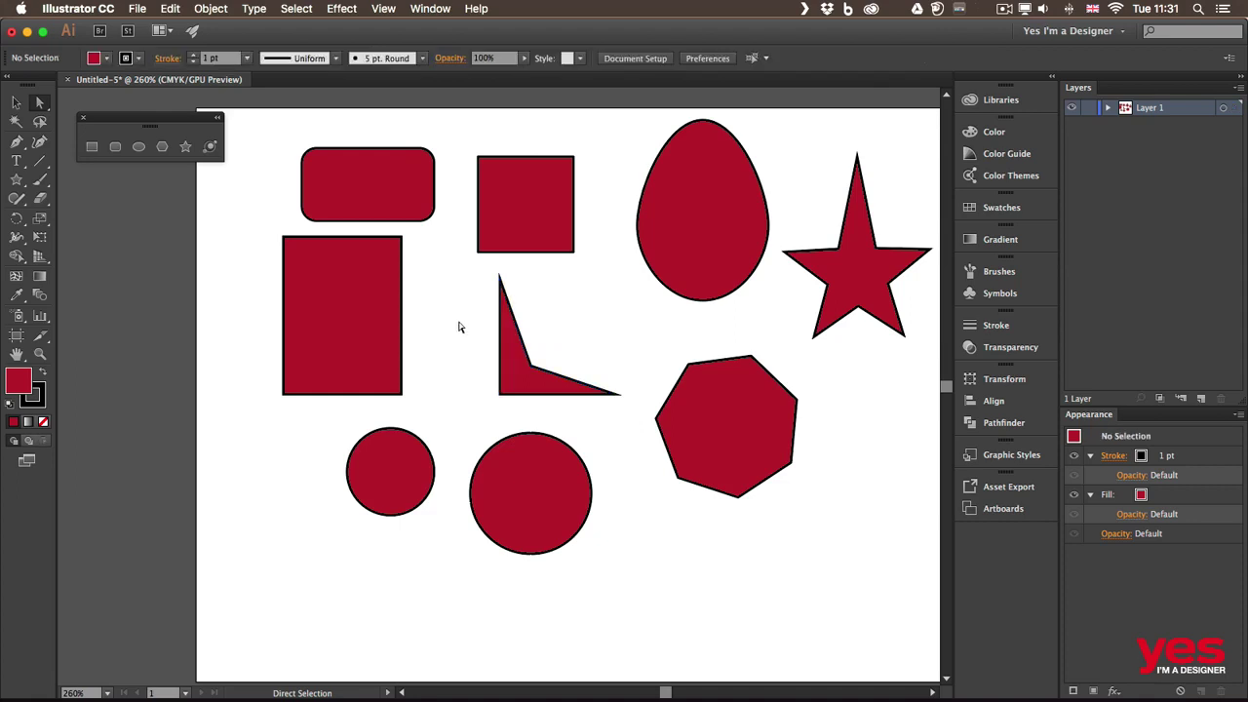
{"action": "left_click", "coordinate": [498, 394]}
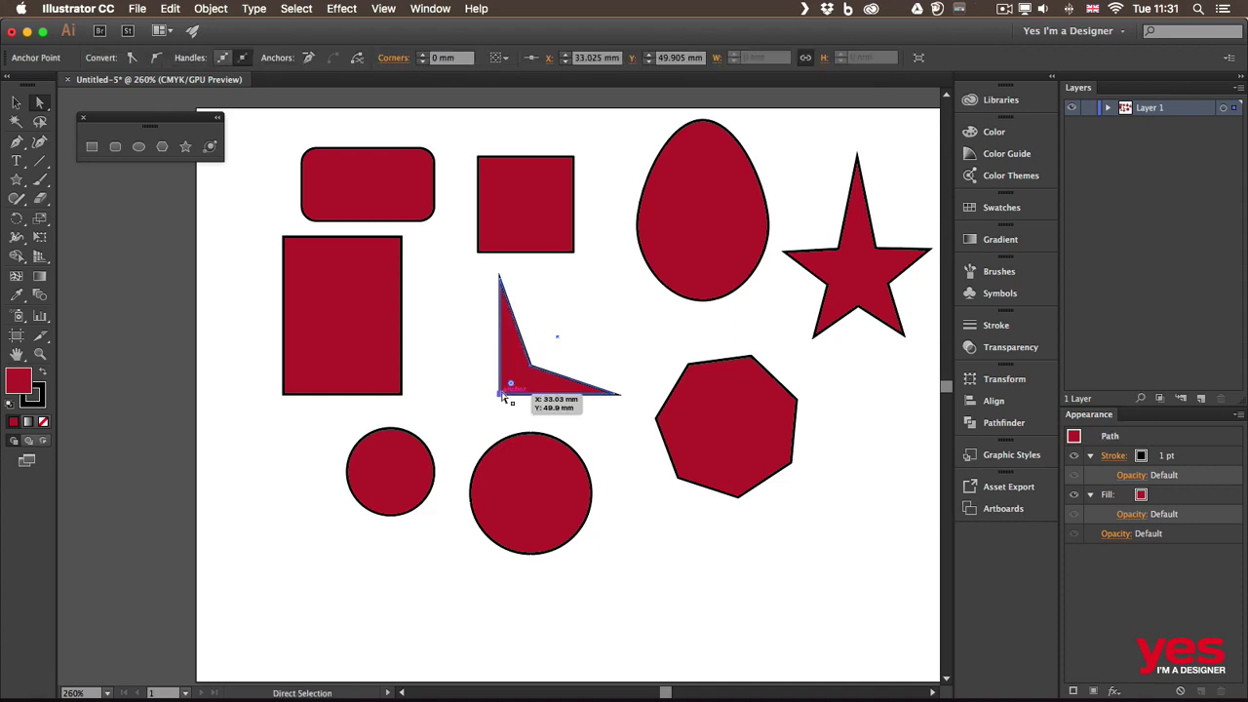
{"action": "left_click_drag", "start_coordinate": [498, 395], "coordinate": [465, 394]}
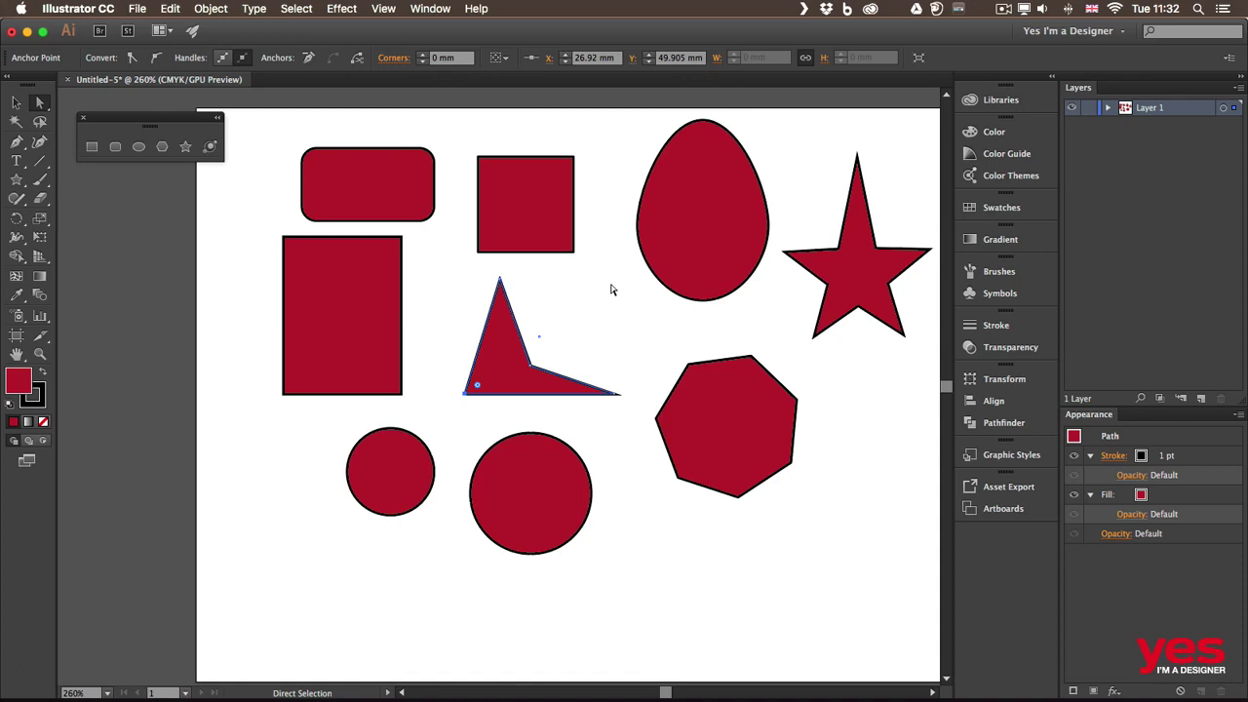
- Sketch a tree with the Shaper tool beside the heptagon, using a small rectangular trunk and three stacked triangles above it
{"action": "scroll", "coordinate": [634, 331], "scroll_direction": "right", "scroll_amount": 5}
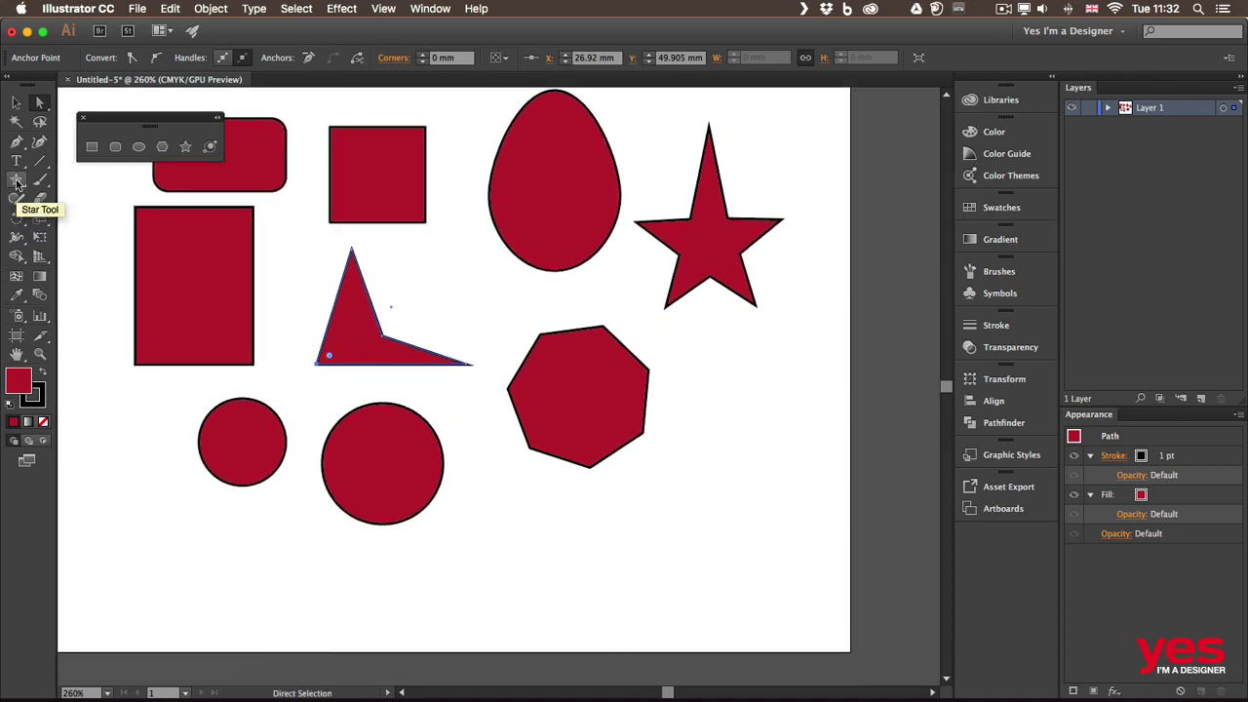
{"action": "left_click", "coordinate": [17, 200]}
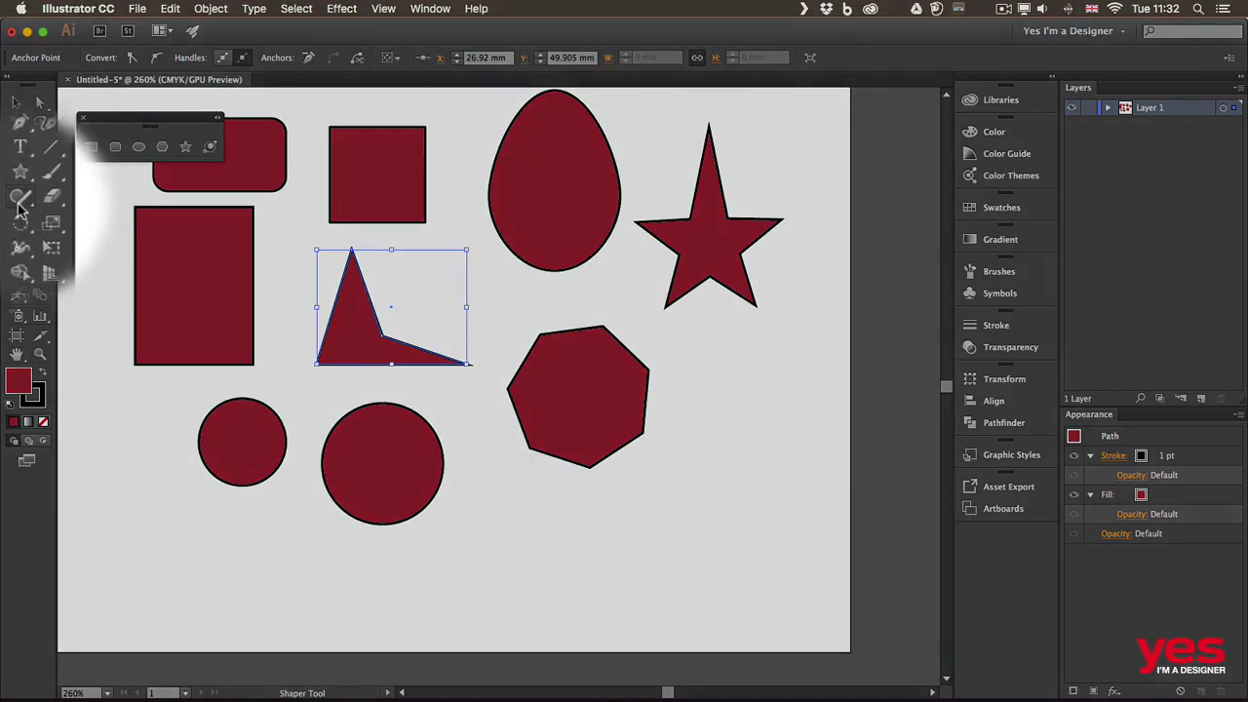
{"action": "left_click", "coordinate": [28, 209]}
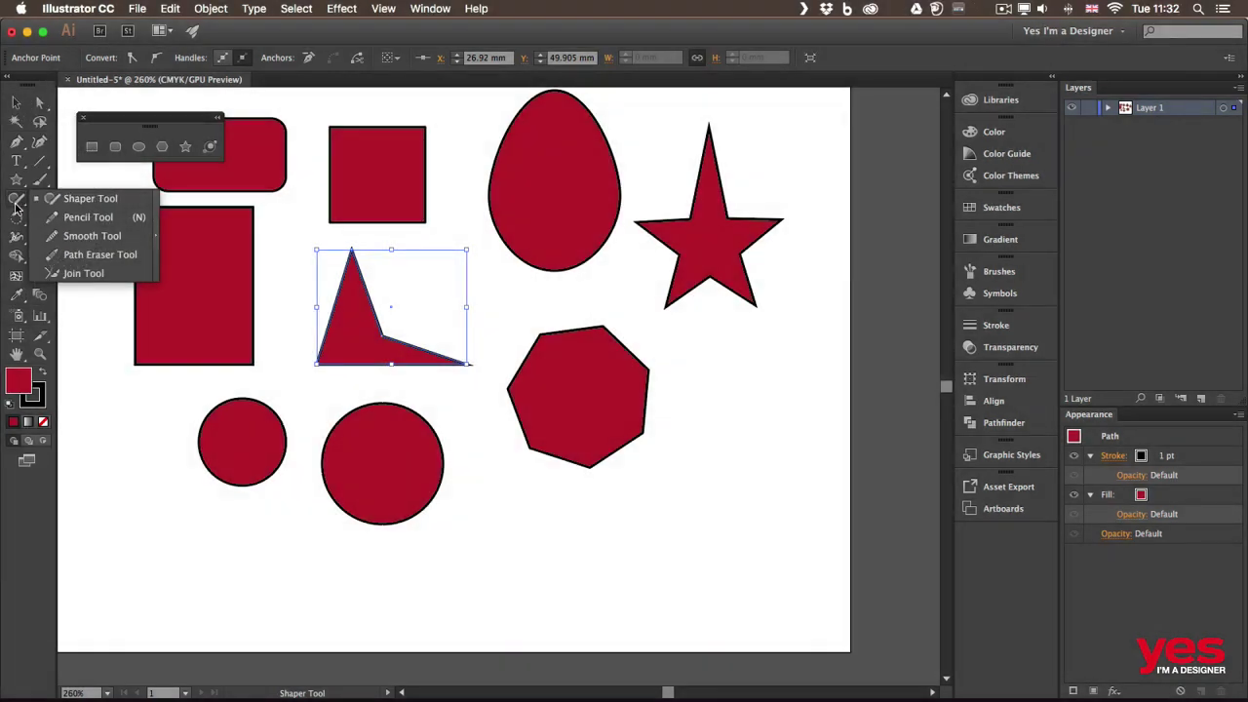
{"action": "left_click", "coordinate": [16, 206]}
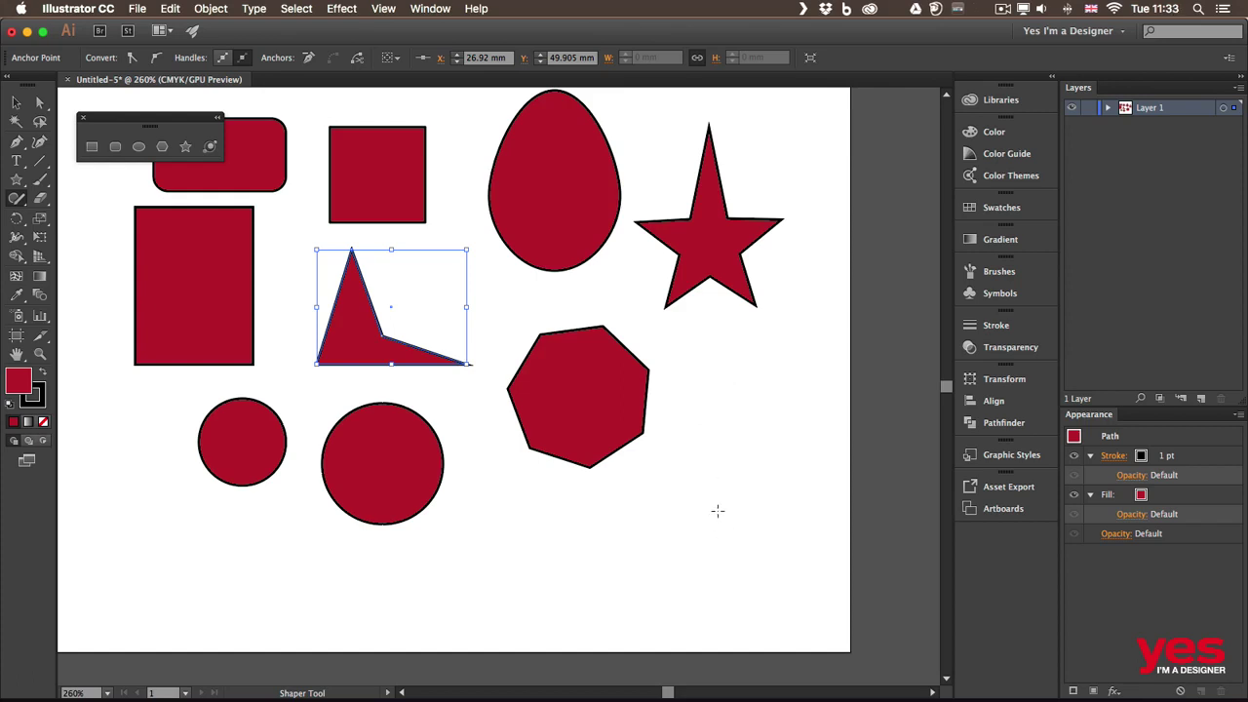
{"action": "mouse_move", "coordinate": [723, 511]}
{"action": "left_mouse_down"}
{"action": "mouse_move", "coordinate": [724, 540]}
{"action": "mouse_move", "coordinate": [751, 556]}
{"action": "mouse_move", "coordinate": [750, 511]}
{"action": "mouse_move", "coordinate": [729, 510]}
{"action": "left_mouse_up"}
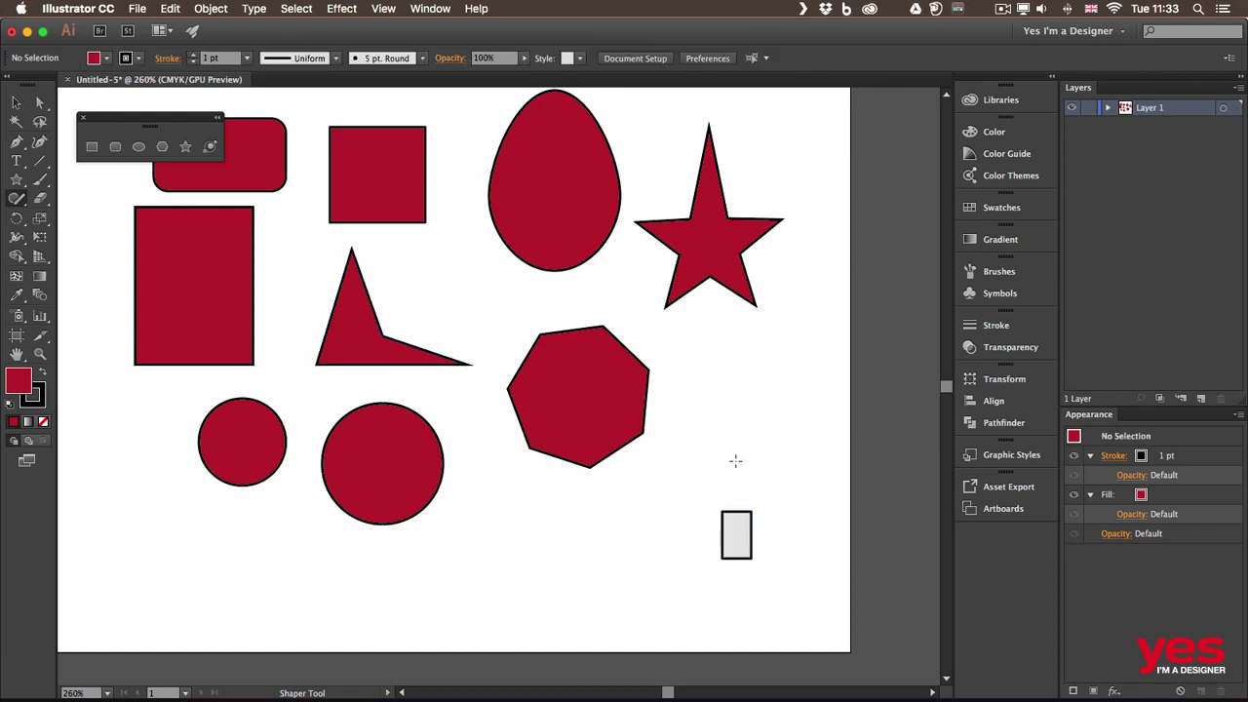
{"action": "mouse_move", "coordinate": [735, 443]}
{"action": "left_mouse_down"}
{"action": "mouse_move", "coordinate": [684, 513]}
{"action": "mouse_move", "coordinate": [791, 520]}
{"action": "mouse_move", "coordinate": [724, 450]}
{"action": "mouse_move", "coordinate": [691, 482]}
{"action": "mouse_move", "coordinate": [776, 485]}
{"action": "mouse_move", "coordinate": [731, 414]}
{"action": "mouse_move", "coordinate": [686, 438]}
{"action": "mouse_move", "coordinate": [783, 443]}
{"action": "mouse_move", "coordinate": [755, 414]}
{"action": "left_mouse_up"}
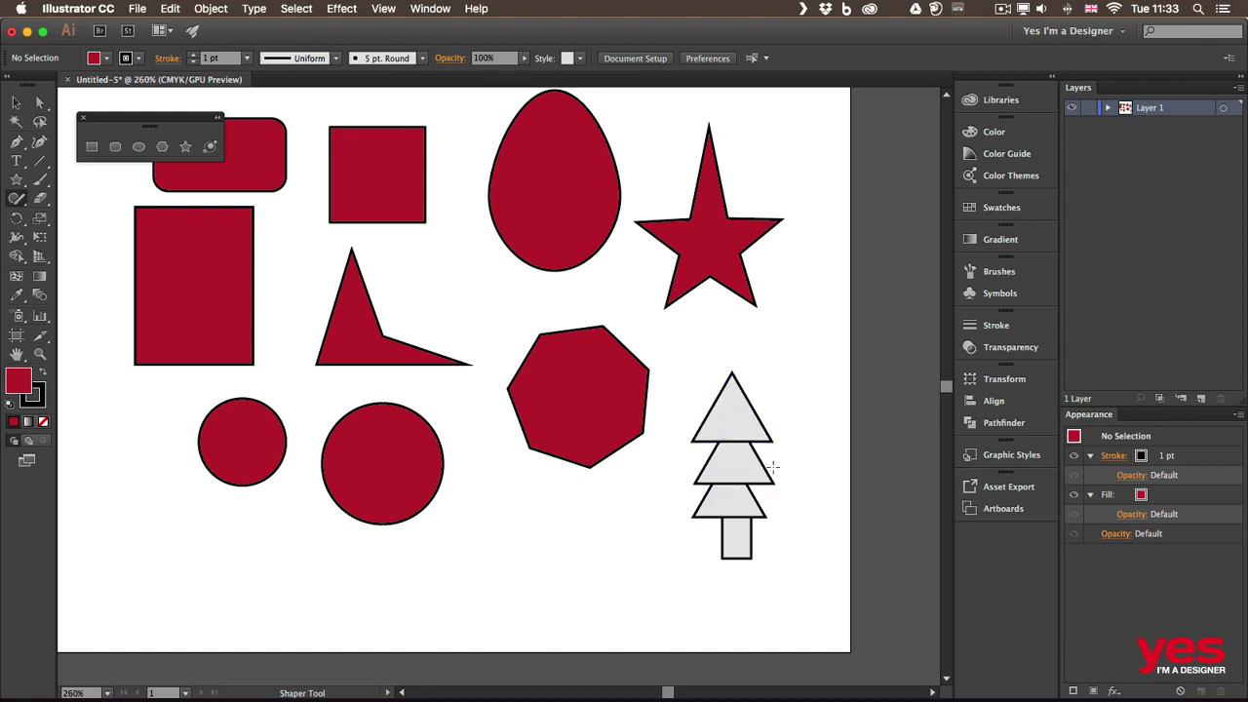
- Enlarge the tree's three triangles, making the top one about 15.5 mm wide and 13.4 mm high
{"action": "left_click", "coordinate": [745, 412]}
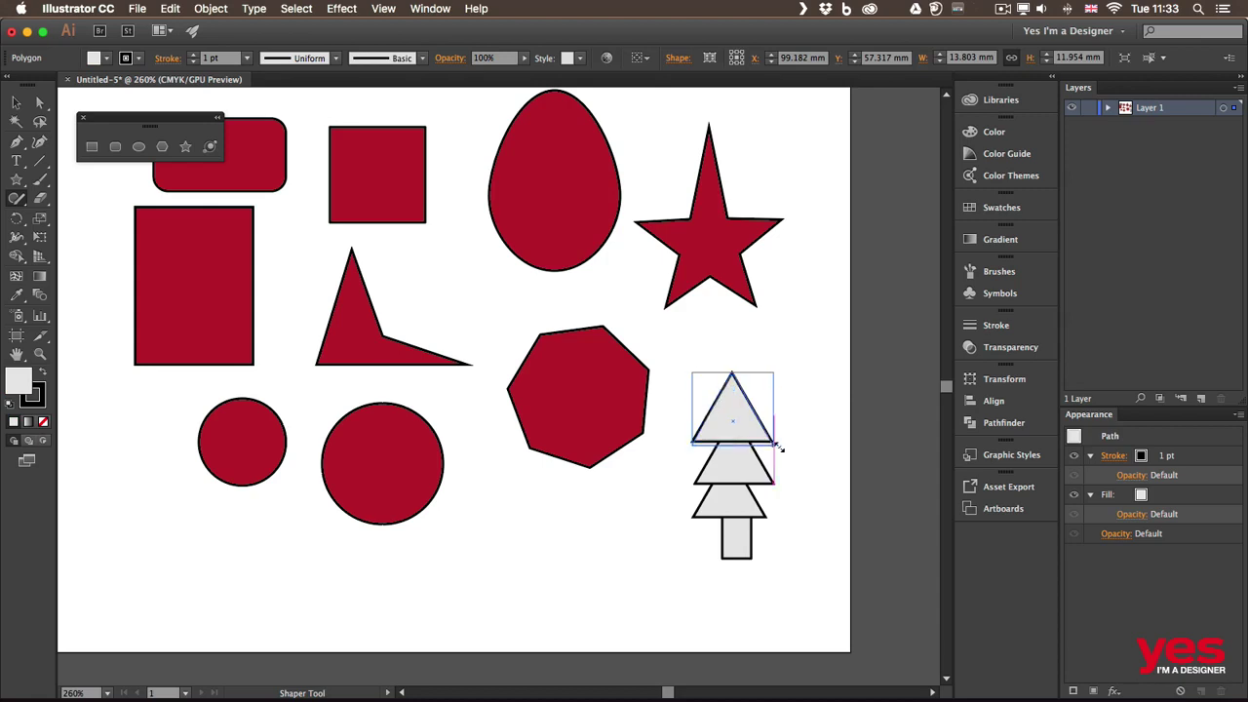
{"action": "left_click_drag", "start_coordinate": [778, 447], "coordinate": [787, 535]}
{"action": "left_click", "coordinate": [751, 471]}
{"action": "left_click", "coordinate": [748, 511]}
- Narrow the tree's trunk and reduce the top triangle to about 15.1 mm wide and 11.7 mm high
{"action": "left_click", "coordinate": [738, 552]}
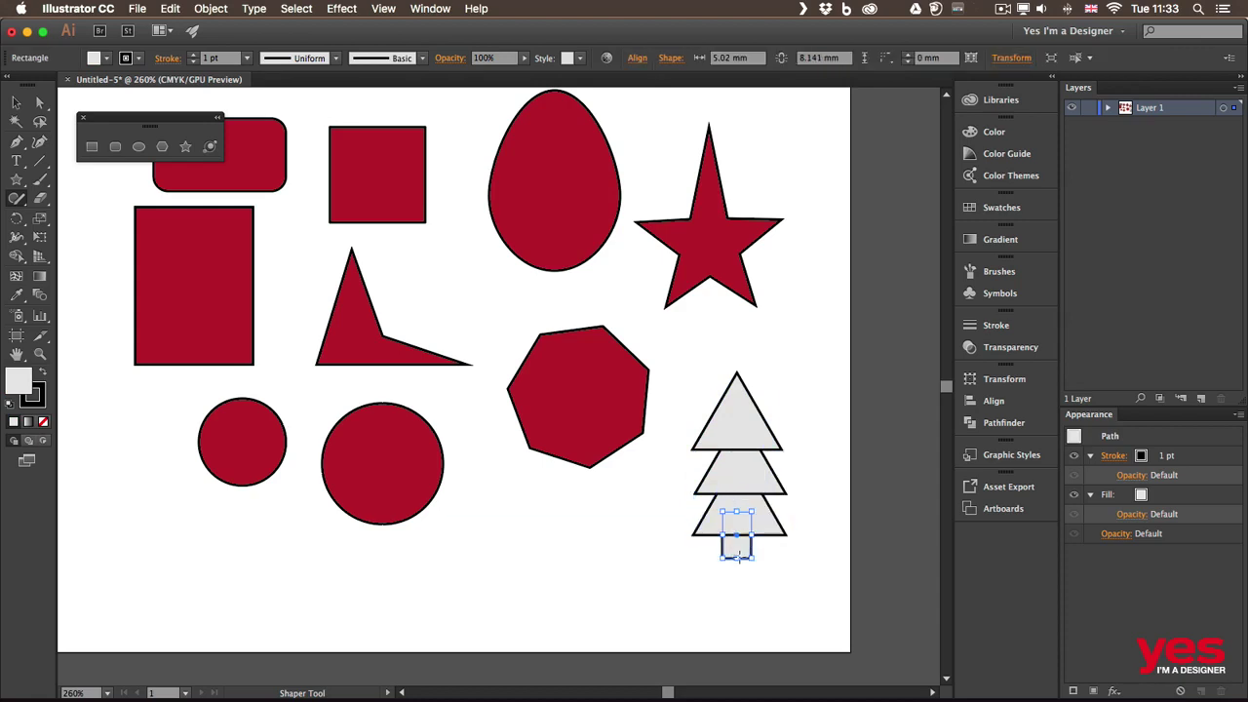
{"action": "left_click_drag", "start_coordinate": [722, 538], "coordinate": [728, 537]}
{"action": "left_click", "coordinate": [744, 423]}
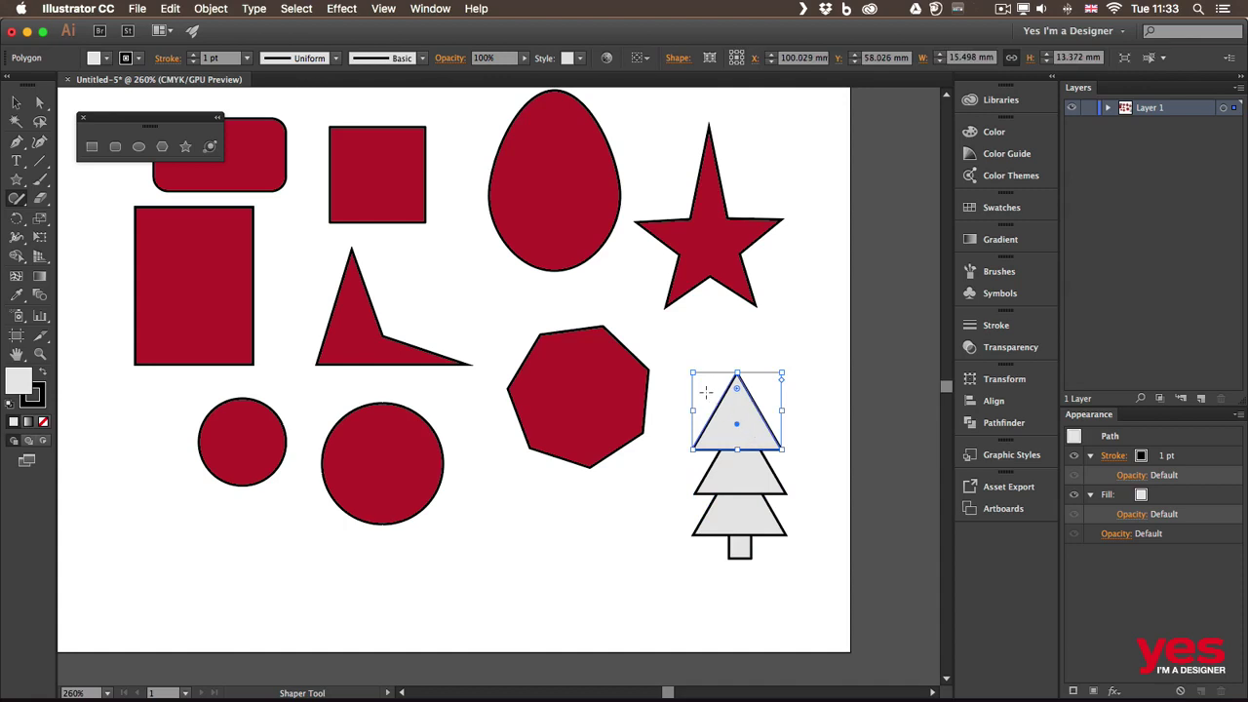
{"action": "left_click_drag", "start_coordinate": [693, 373], "coordinate": [695, 383]}
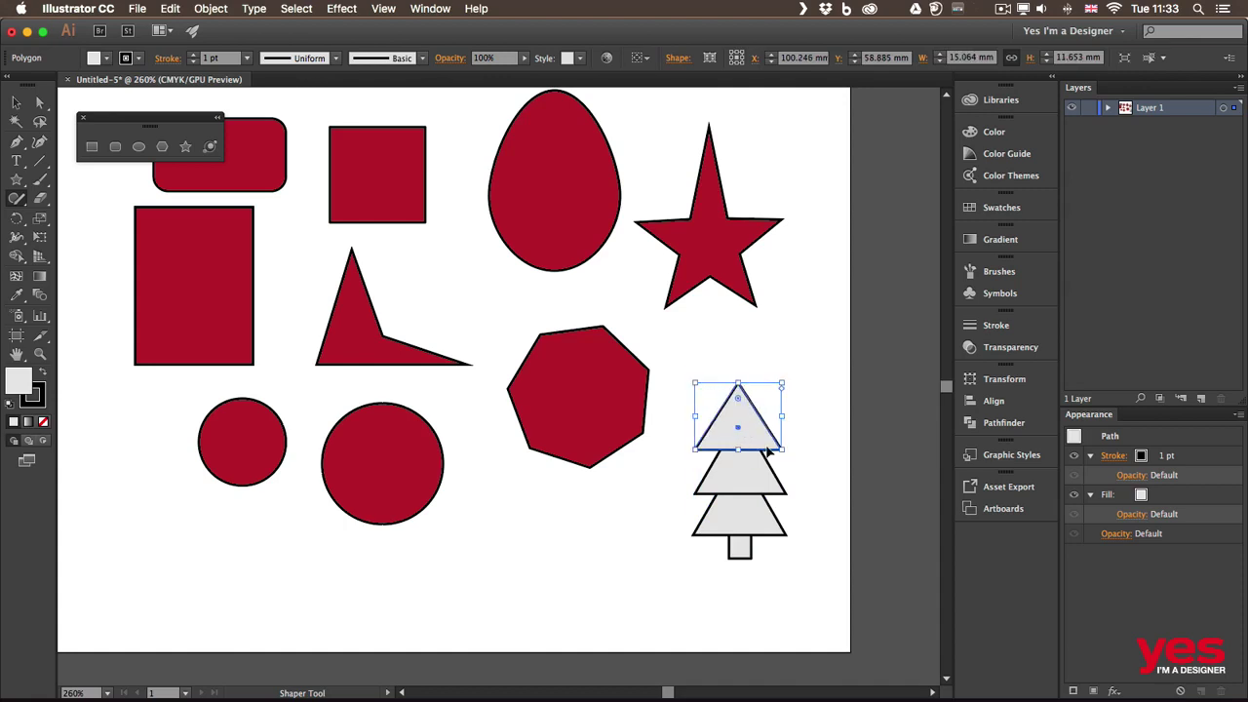
{"action": "left_click", "coordinate": [812, 444]}
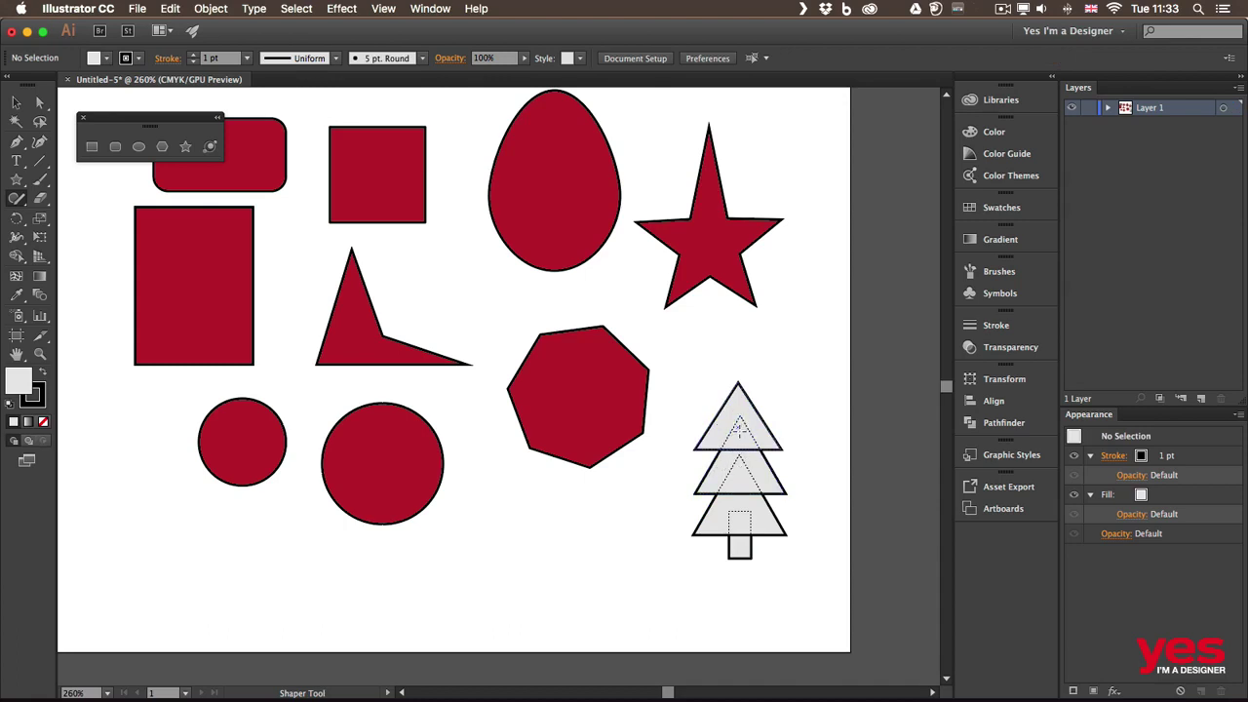
- Merge the tree's three triangles with a Shaper scribble, and narrow the top triangle to about 13.2 mm and lower its tip
{"action": "left_click_drag", "start_coordinate": [741, 419], "coordinate": [741, 514]}
{"action": "left_click", "coordinate": [757, 414]}
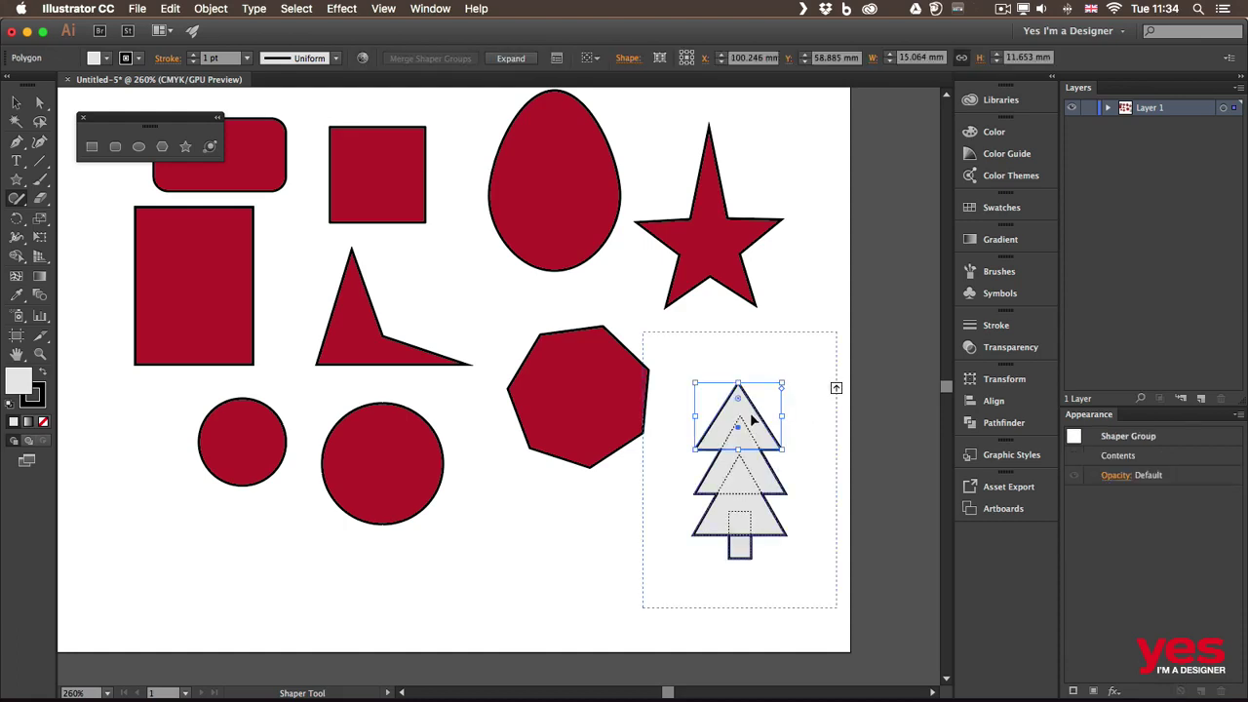
{"action": "left_click_drag", "start_coordinate": [696, 412], "coordinate": [700, 412]}
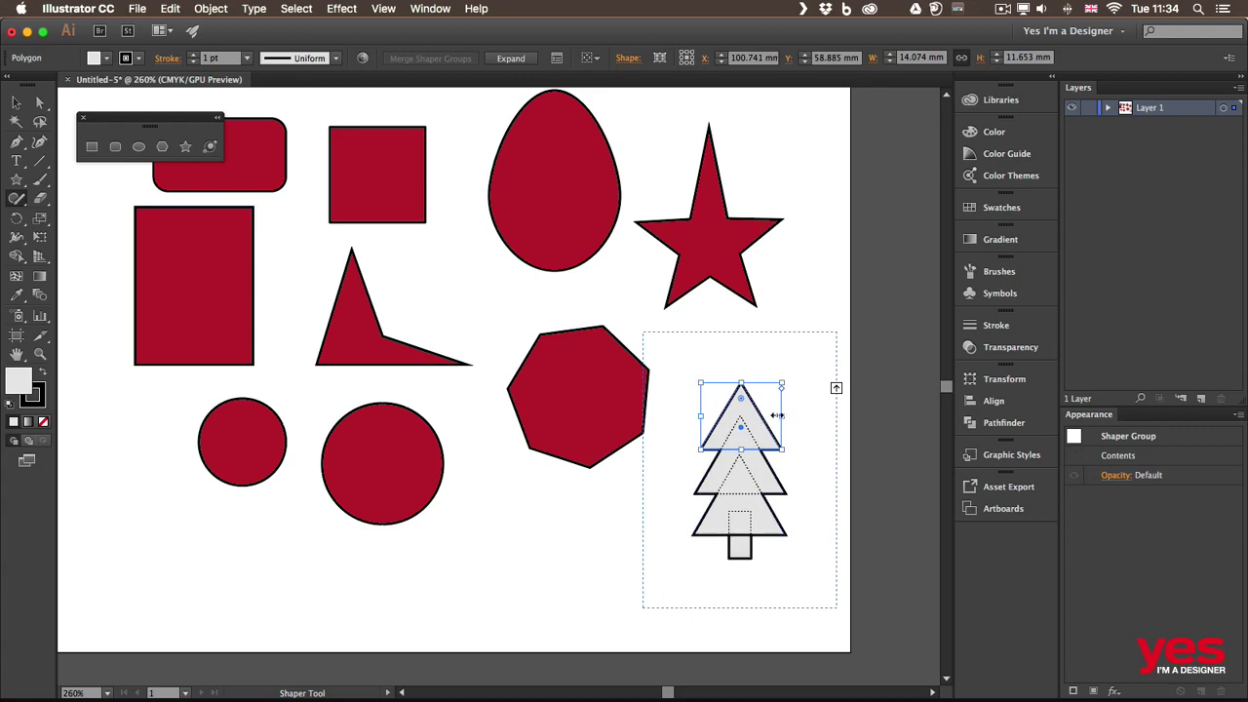
{"action": "left_click_drag", "start_coordinate": [781, 417], "coordinate": [739, 392]}
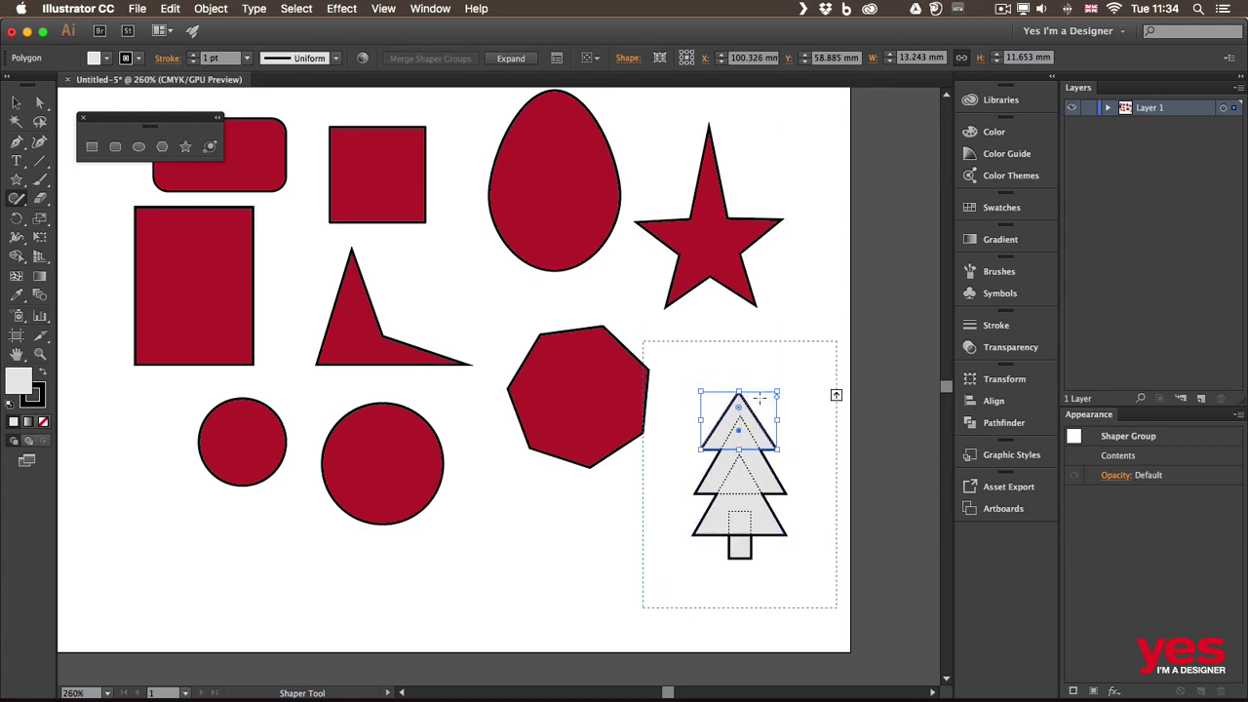
{"action": "left_click", "coordinate": [802, 426]}
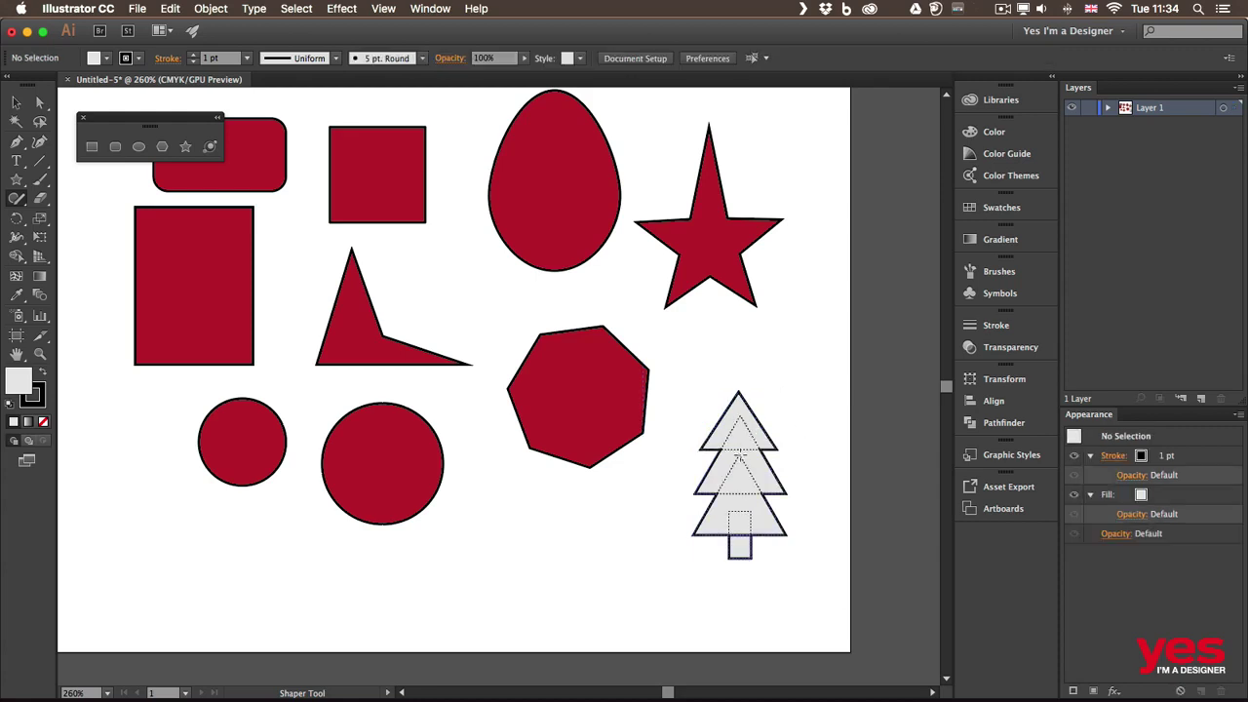
- Fill the merged triangles of the tree with bright green
{"action": "left_click", "coordinate": [743, 458]}
{"action": "left_click", "coordinate": [744, 466]}
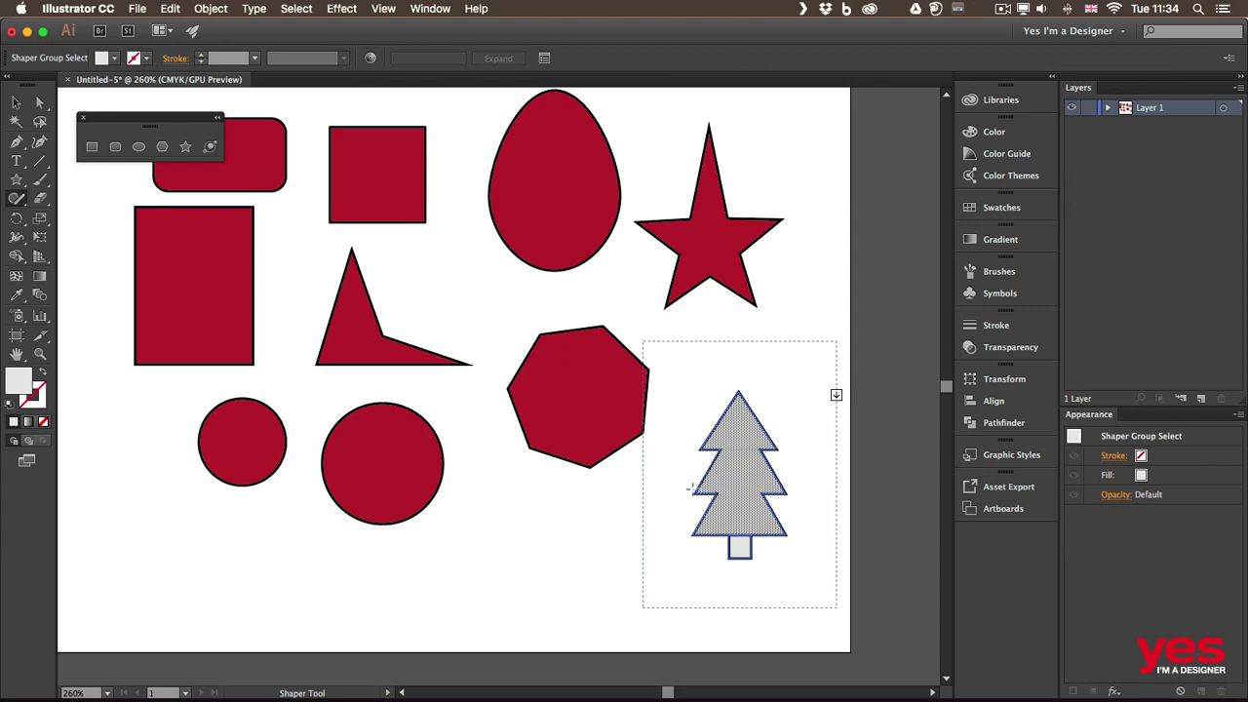
{"action": "left_click", "coordinate": [117, 62]}
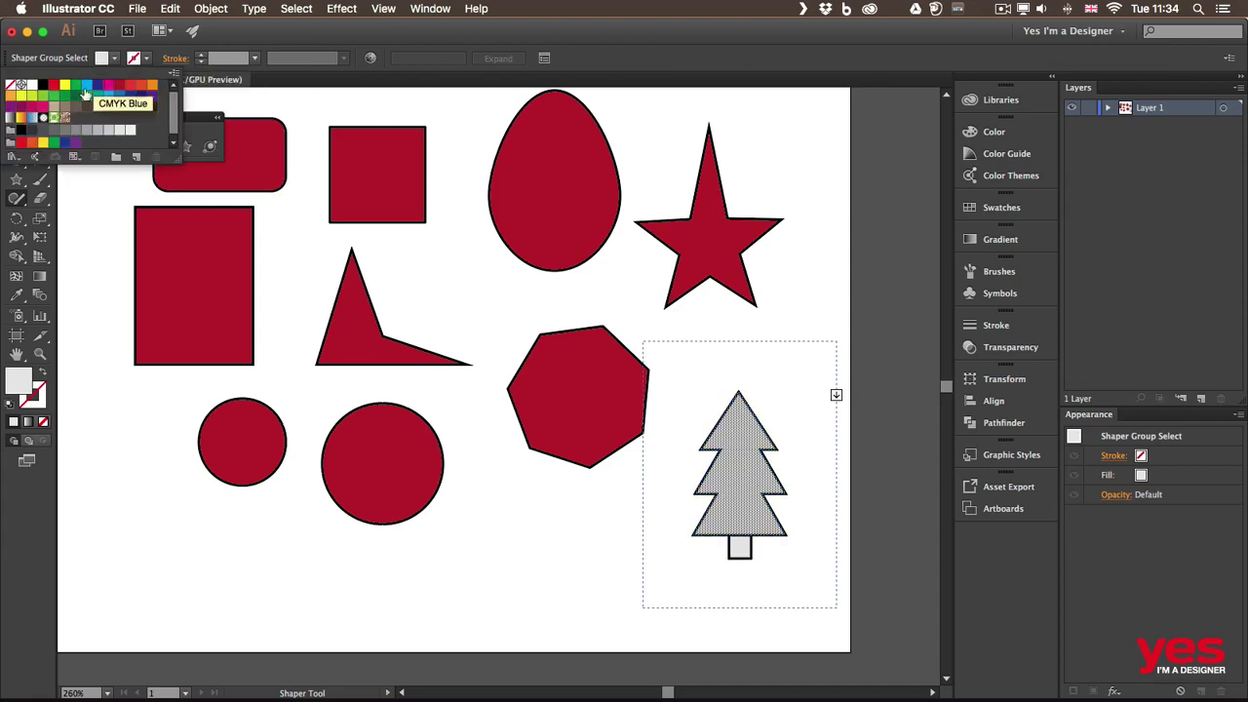
{"action": "left_click", "coordinate": [53, 98]}
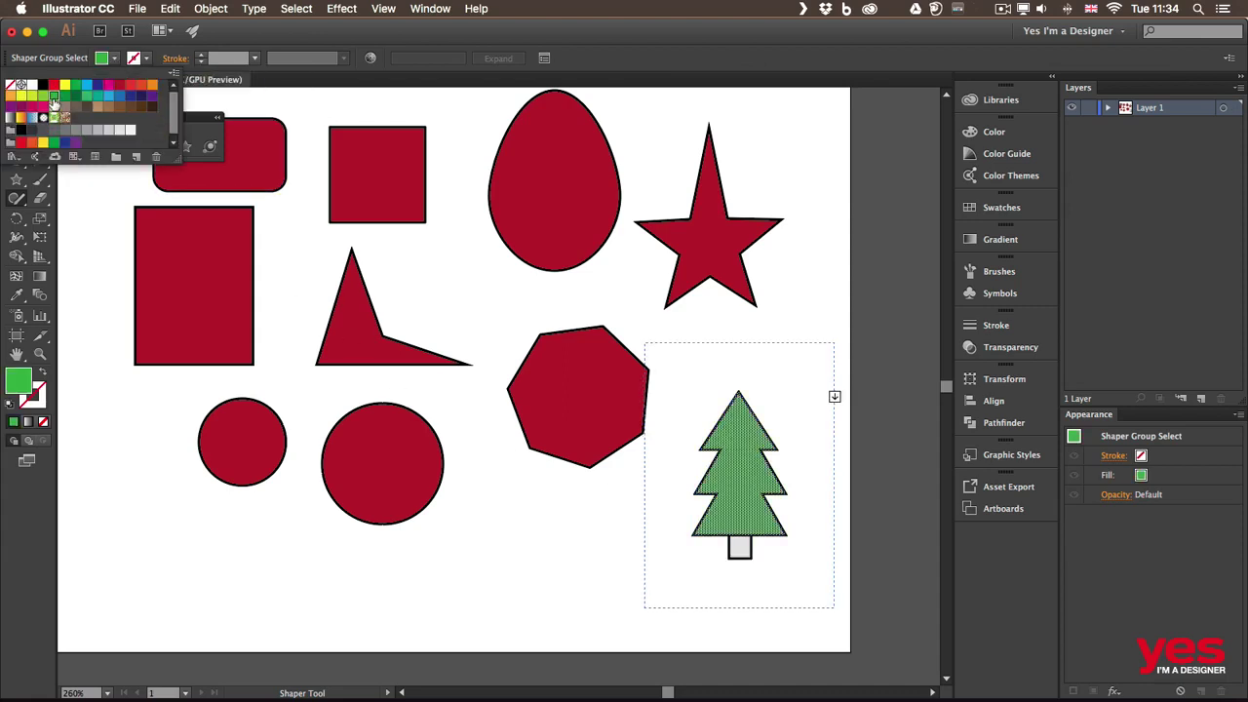
- Fill the tree's trunk with brown and leave the shape group
{"action": "left_click", "coordinate": [739, 547]}
{"action": "left_click", "coordinate": [739, 547]}
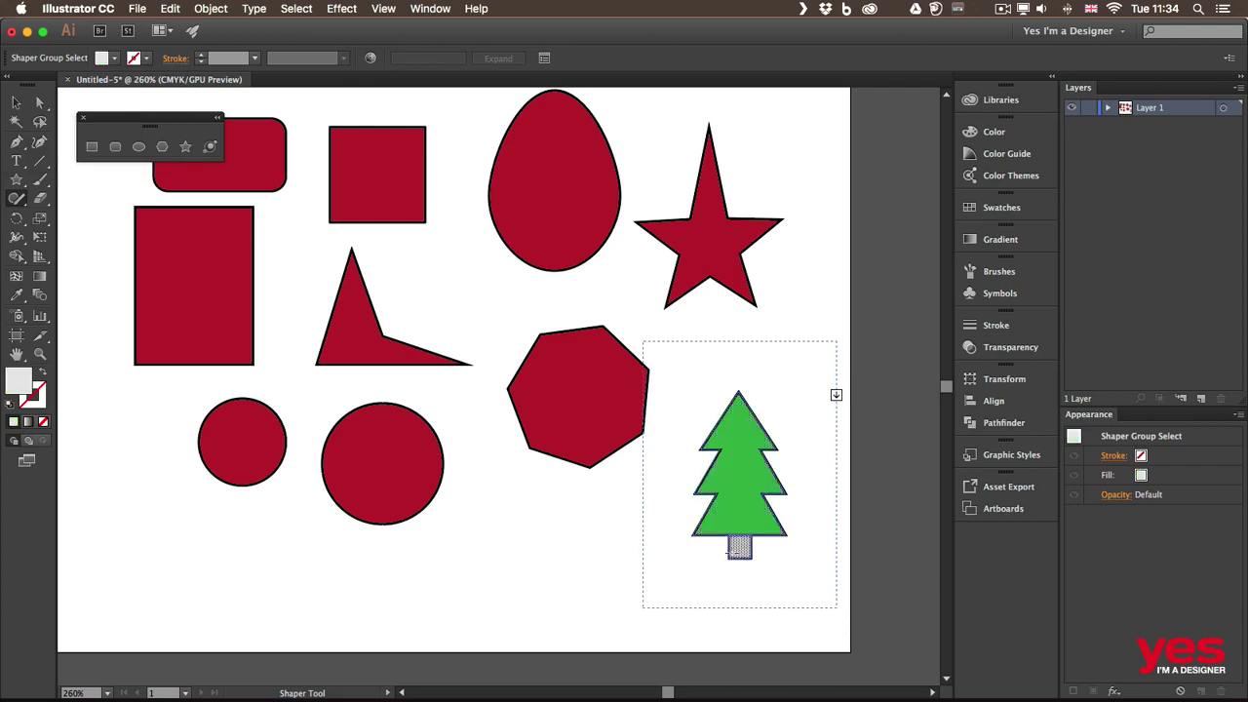
{"action": "left_click", "coordinate": [116, 60]}
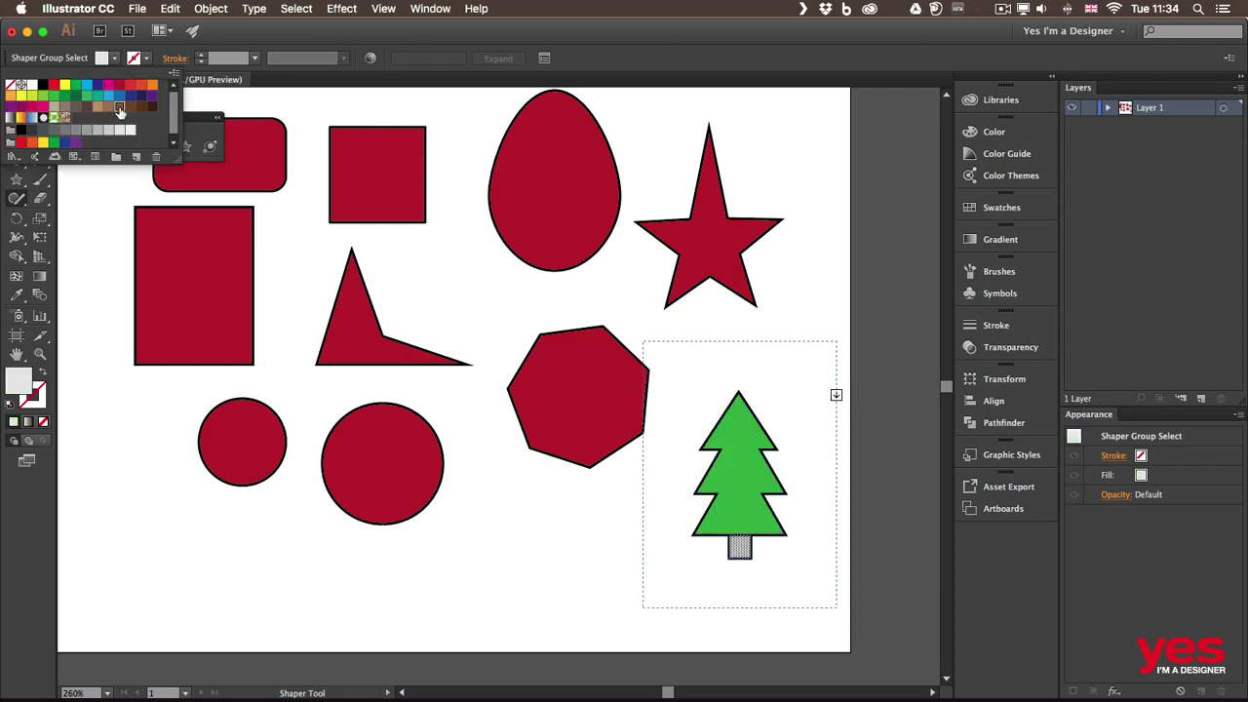
{"action": "left_click", "coordinate": [119, 105]}
{"action": "left_click", "coordinate": [864, 408]}
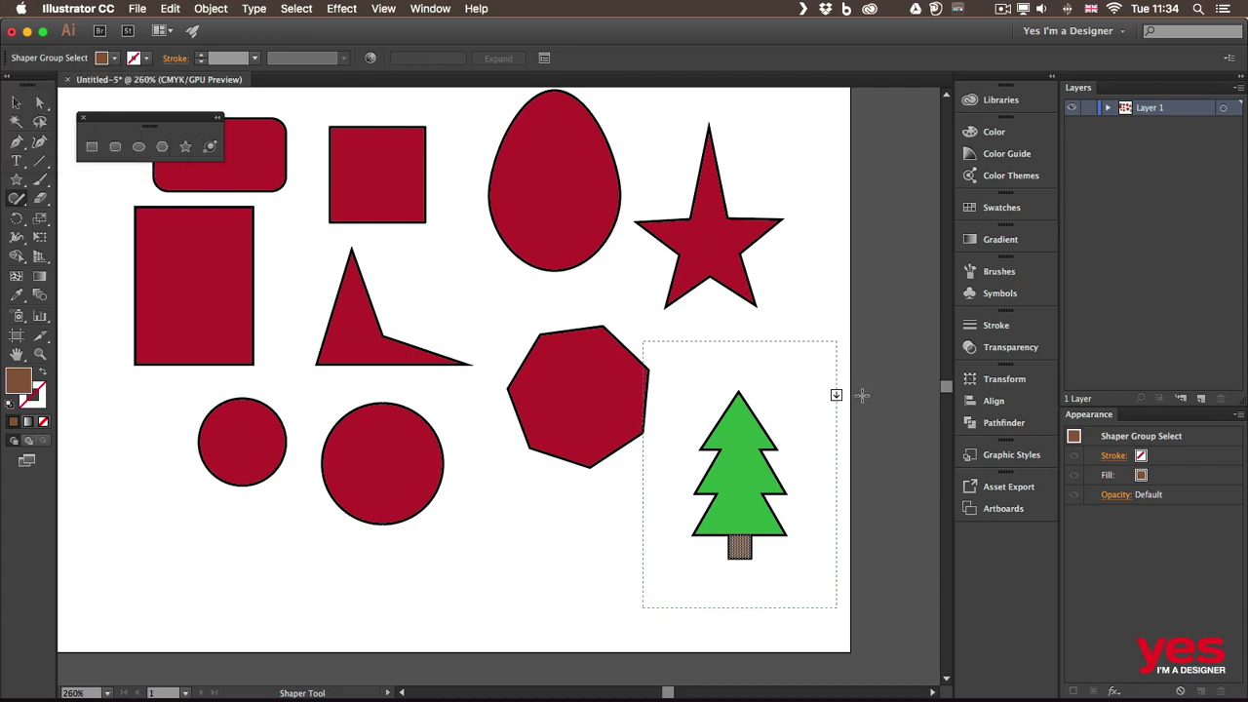
{"action": "left_click", "coordinate": [865, 395]}
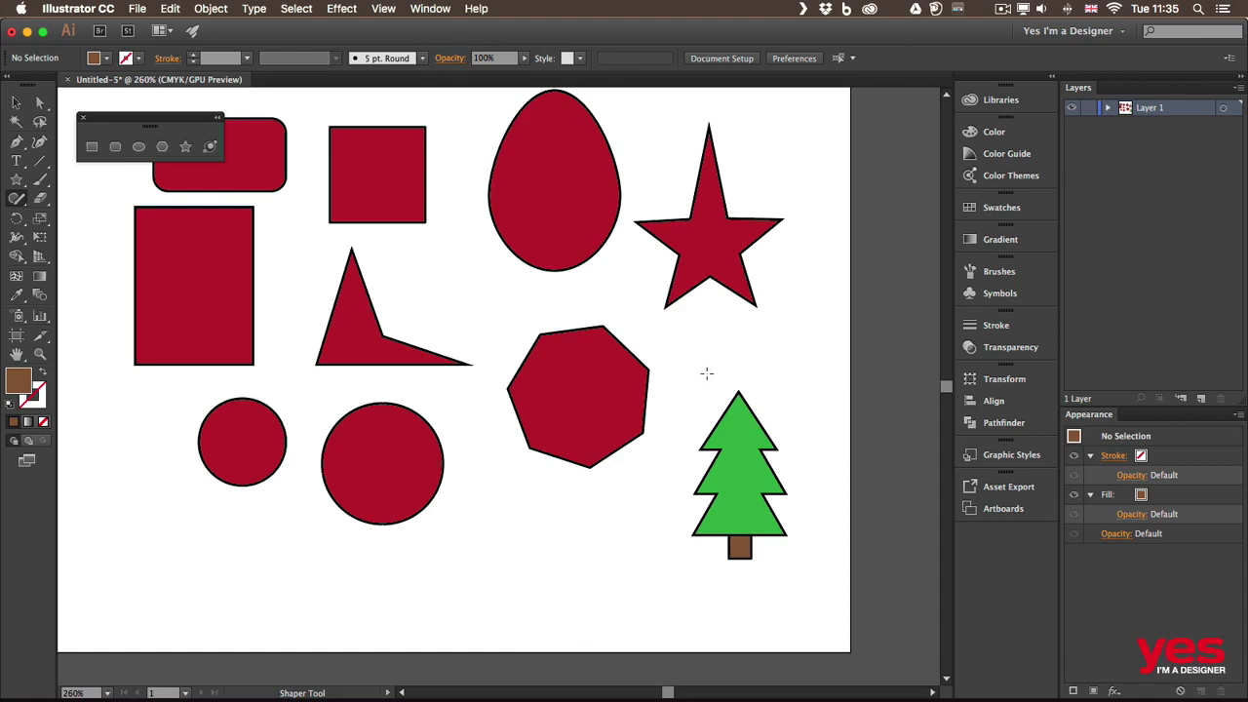
- Try drawing an ellipse over the treetop with the Shaper tool and scribbling it out of the tree, and undo both
{"action": "mouse_move", "coordinate": [747, 371]}
{"action": "left_mouse_down"}
{"action": "mouse_move", "coordinate": [699, 367]}
{"action": "mouse_move", "coordinate": [713, 412]}
{"action": "mouse_move", "coordinate": [766, 410]}
{"action": "mouse_move", "coordinate": [750, 371]}
{"action": "left_mouse_up"}
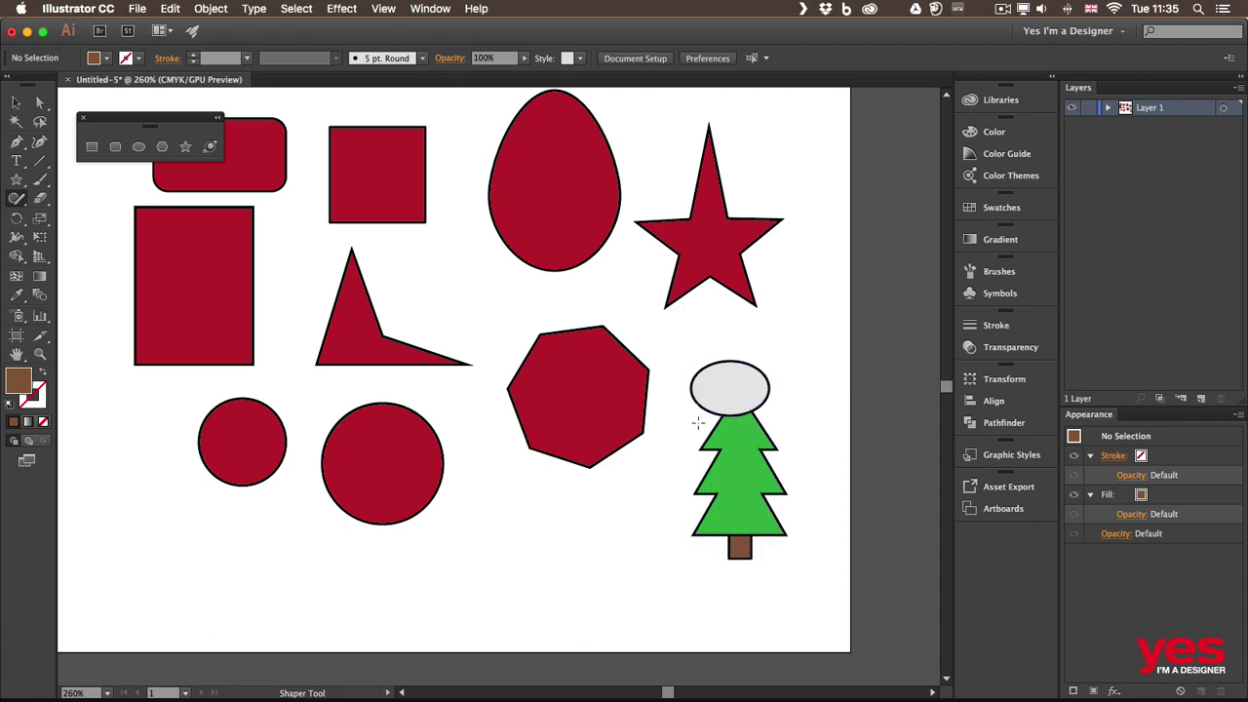
{"action": "mouse_move", "coordinate": [693, 417]}
{"action": "left_mouse_down"}
{"action": "mouse_move", "coordinate": [728, 386]}
{"action": "mouse_move", "coordinate": [798, 417]}
{"action": "left_mouse_up"}
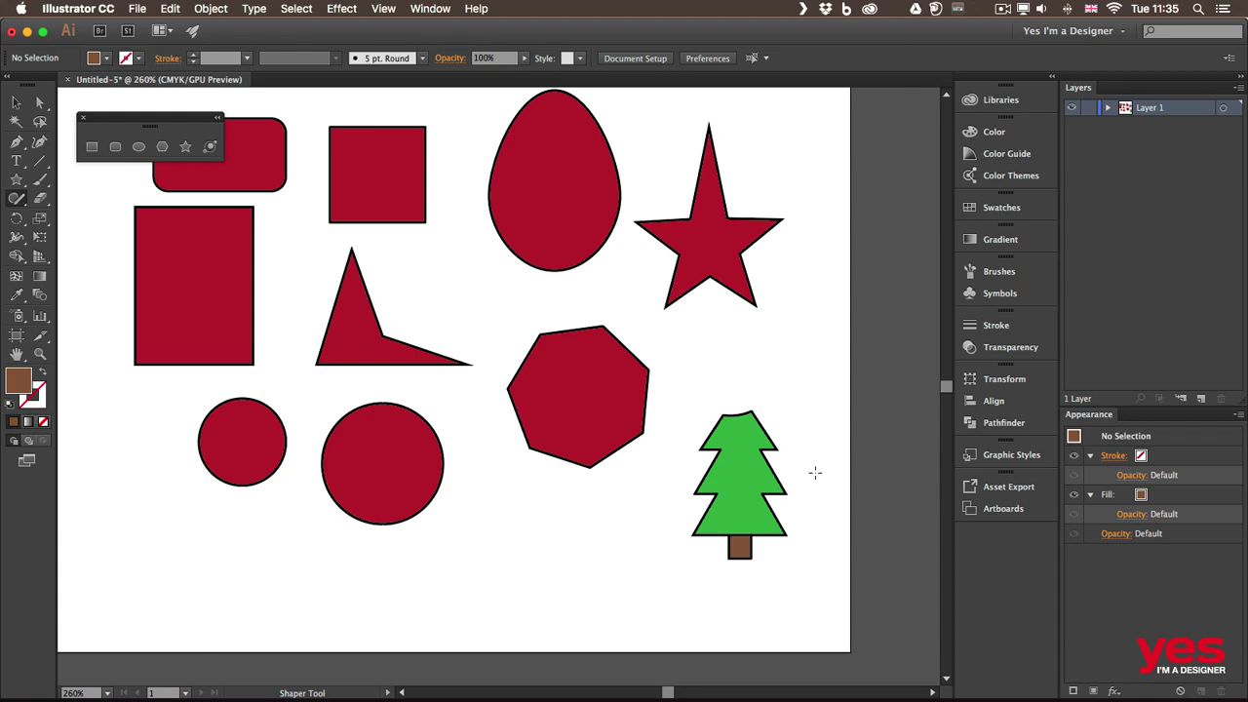
{"action": "key", "text": "ctrl+z"}
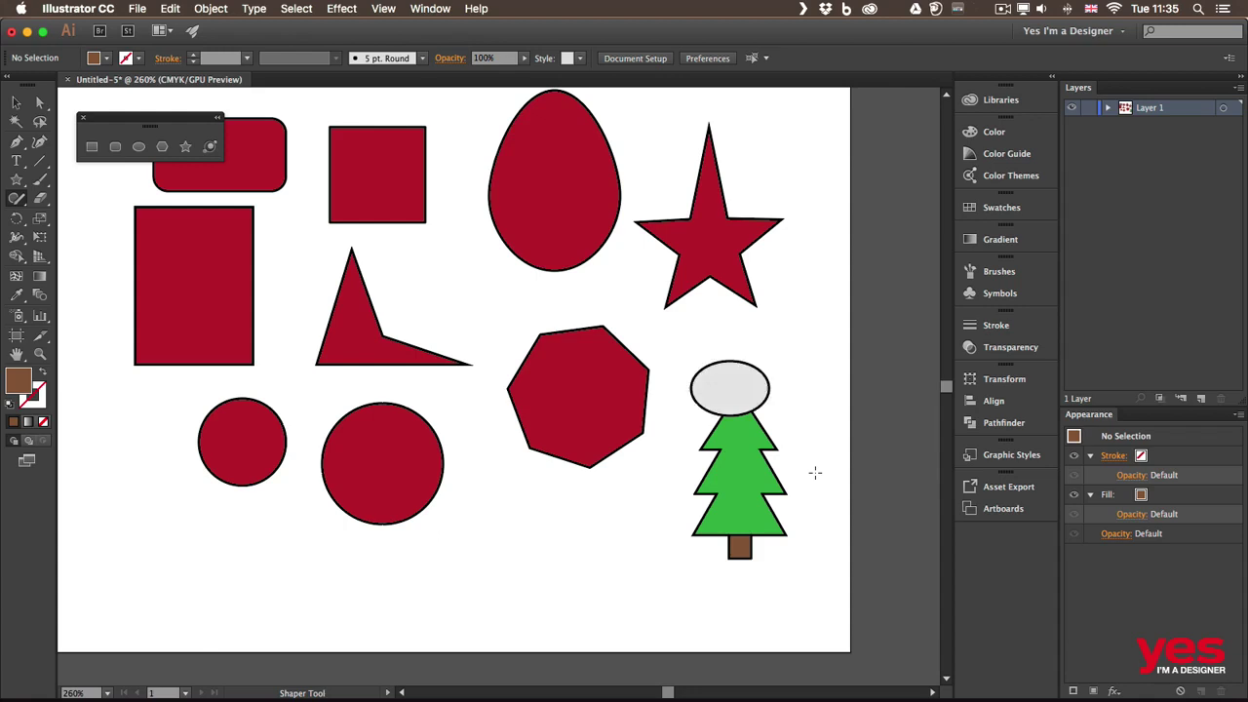
{"action": "key", "text": "ctrl+shift+z"}
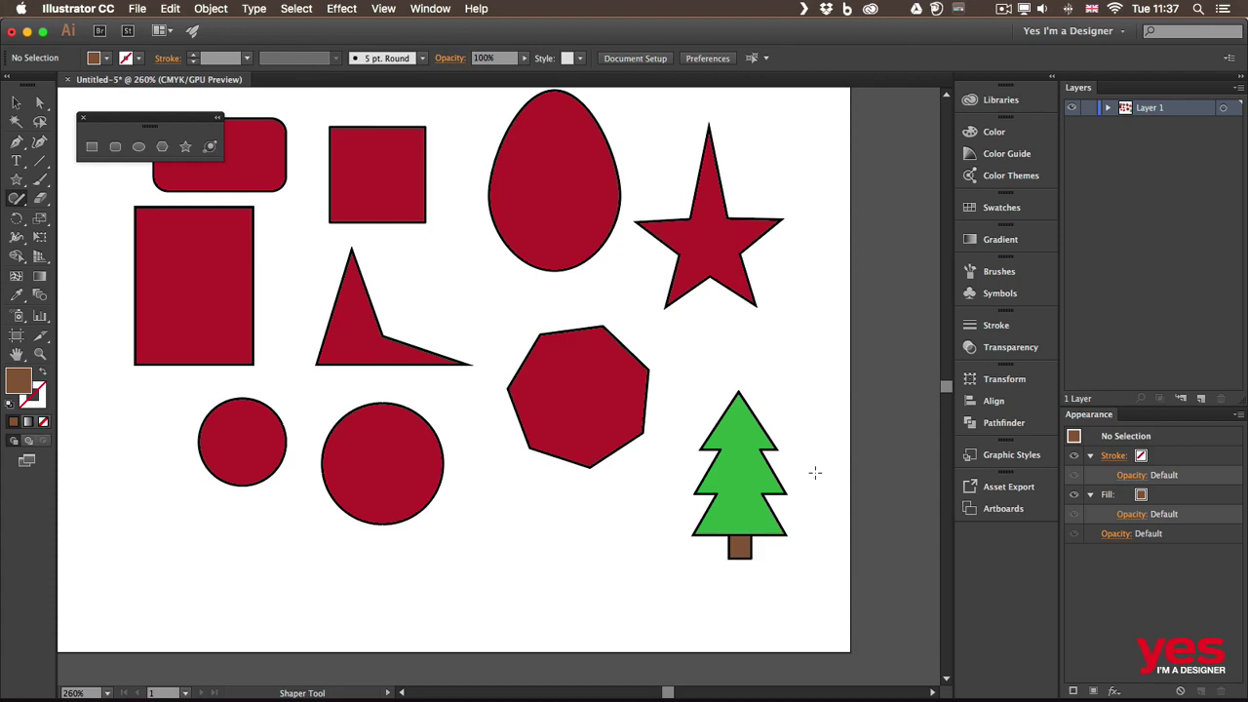
- Give the heptagon a 4 pt light blue stroke
{"action": "left_click", "coordinate": [10, 105]}
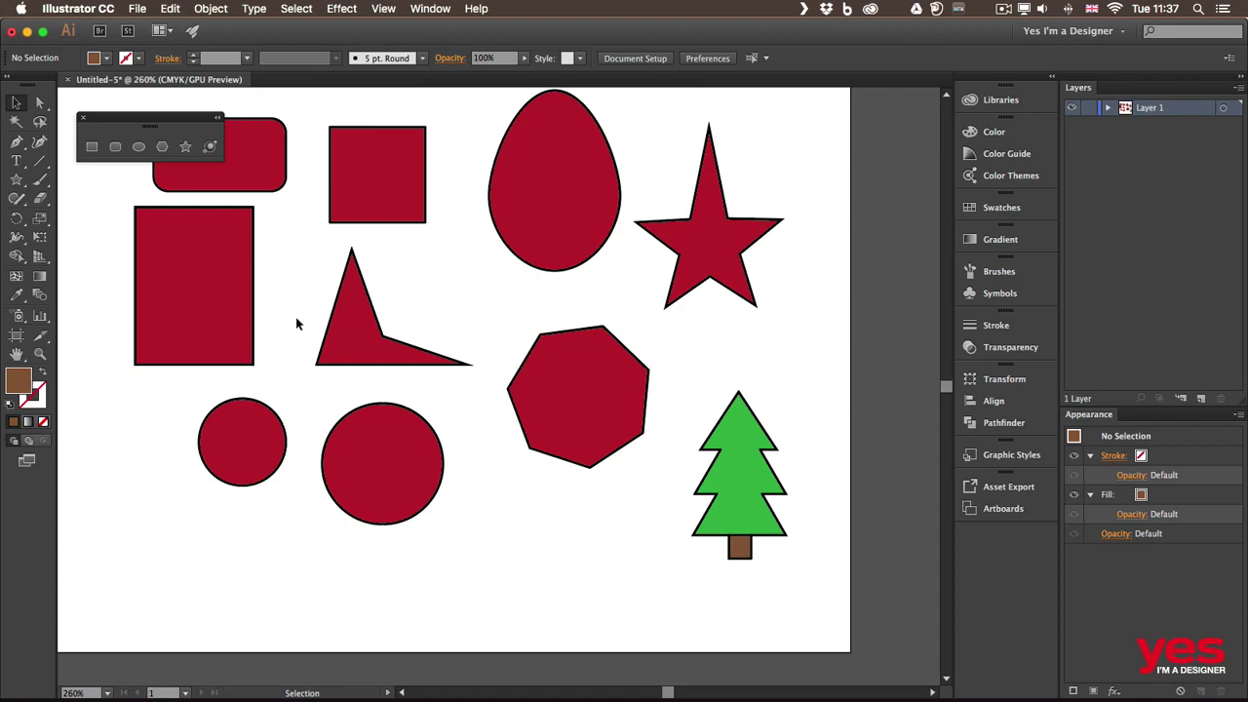
{"action": "left_click", "coordinate": [591, 396]}
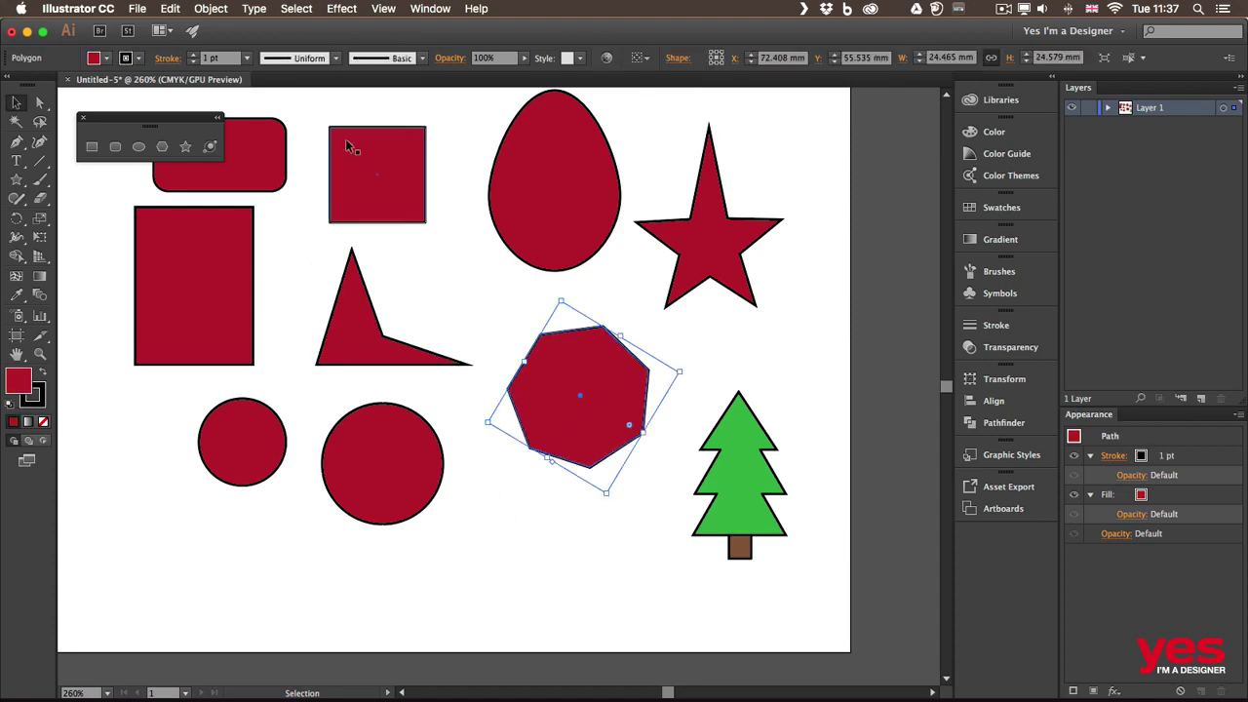
{"action": "left_click", "coordinate": [193, 54]}
{"action": "left_click", "coordinate": [193, 55]}
{"action": "left_click", "coordinate": [193, 54]}
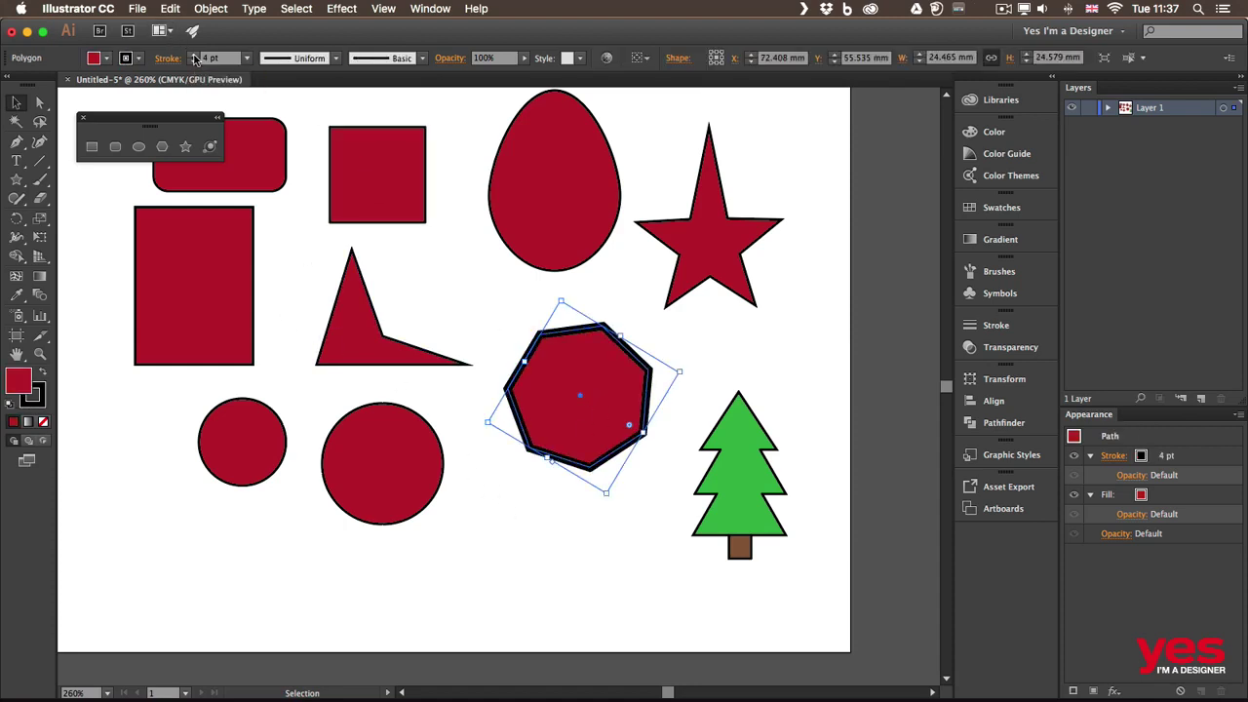
{"action": "left_click", "coordinate": [140, 57]}
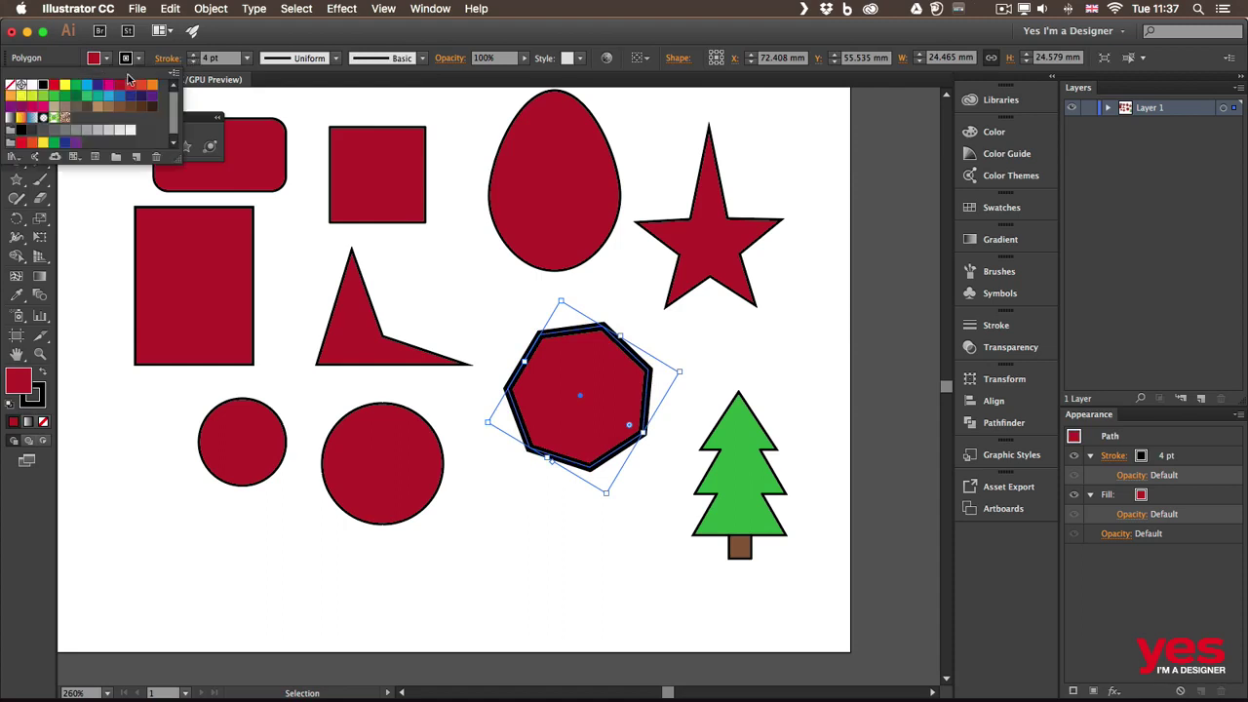
{"action": "left_click", "coordinate": [86, 89]}
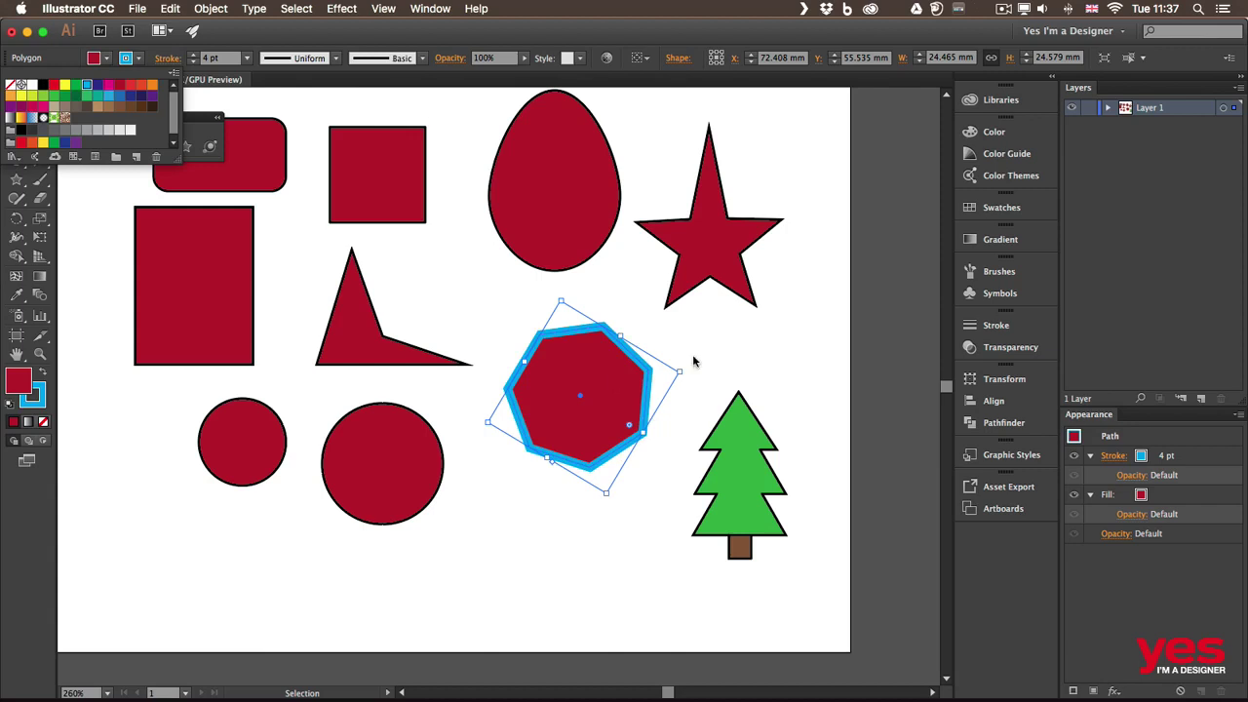
{"action": "left_click", "coordinate": [603, 393]}
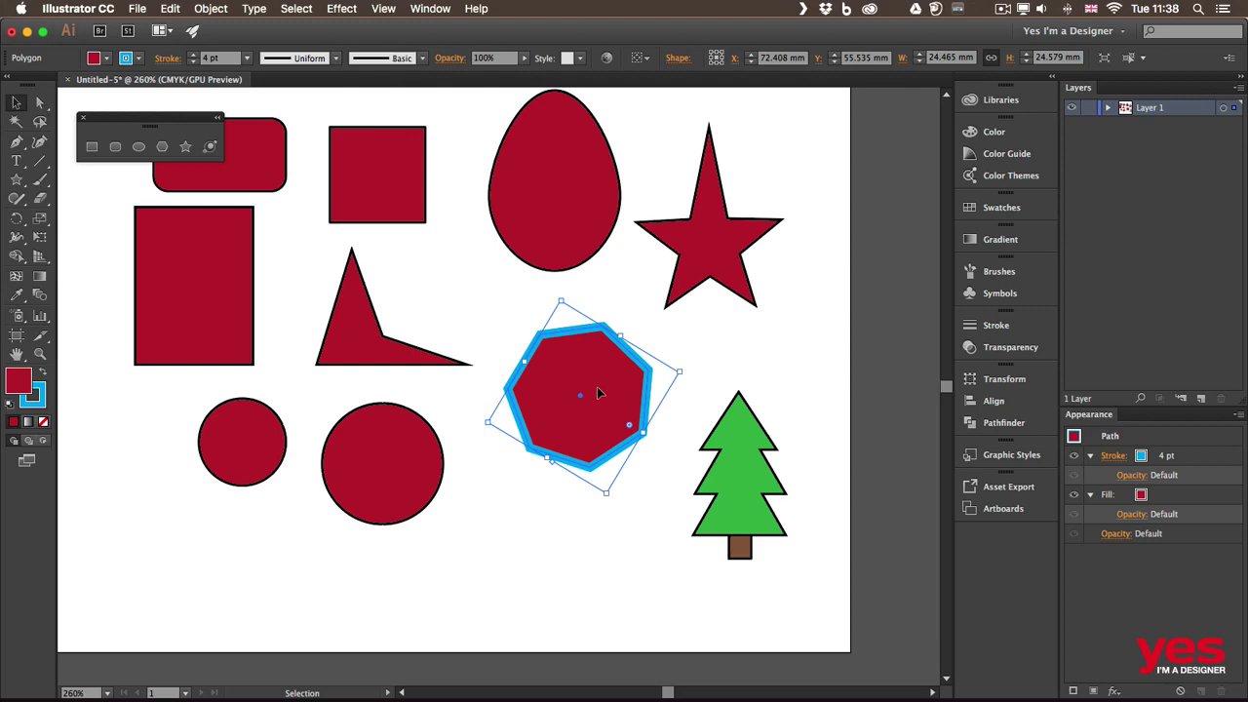
- Swap the heptagon's fill and stroke colors back and forth, ending with a light blue fill and a red stroke
{"action": "key", "text": "shift+x"}
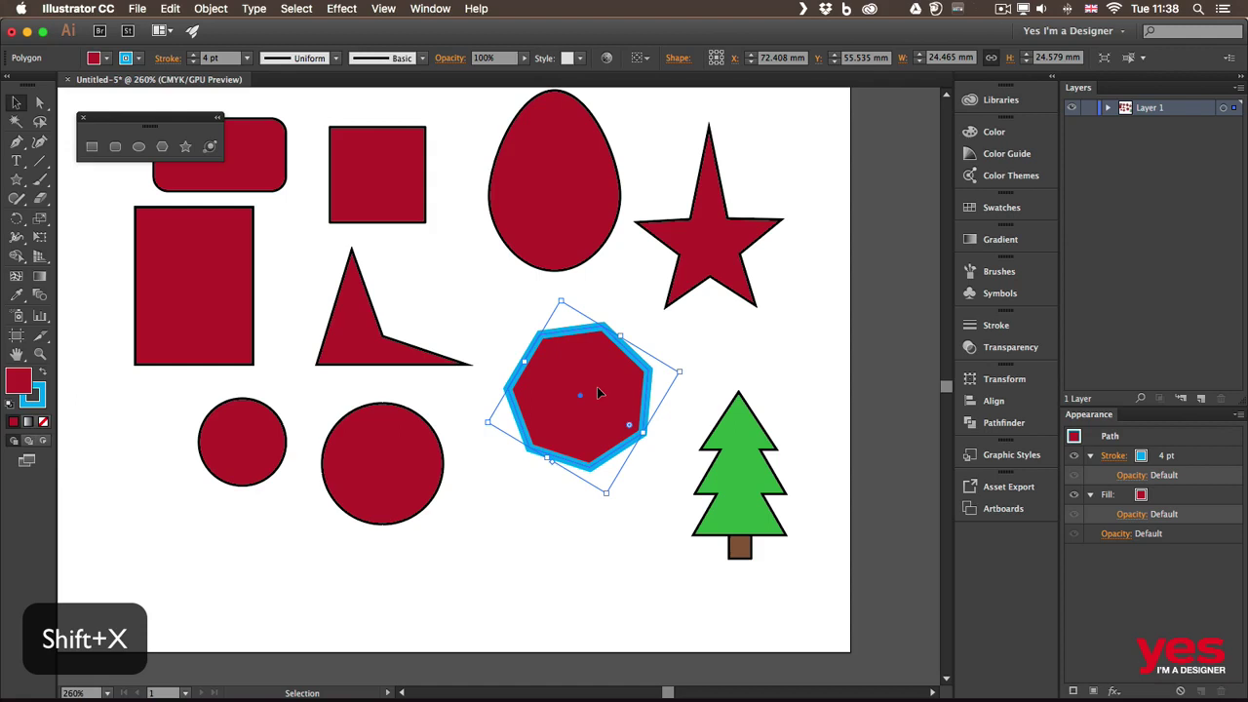
{"action": "key", "text": "shift+x"}
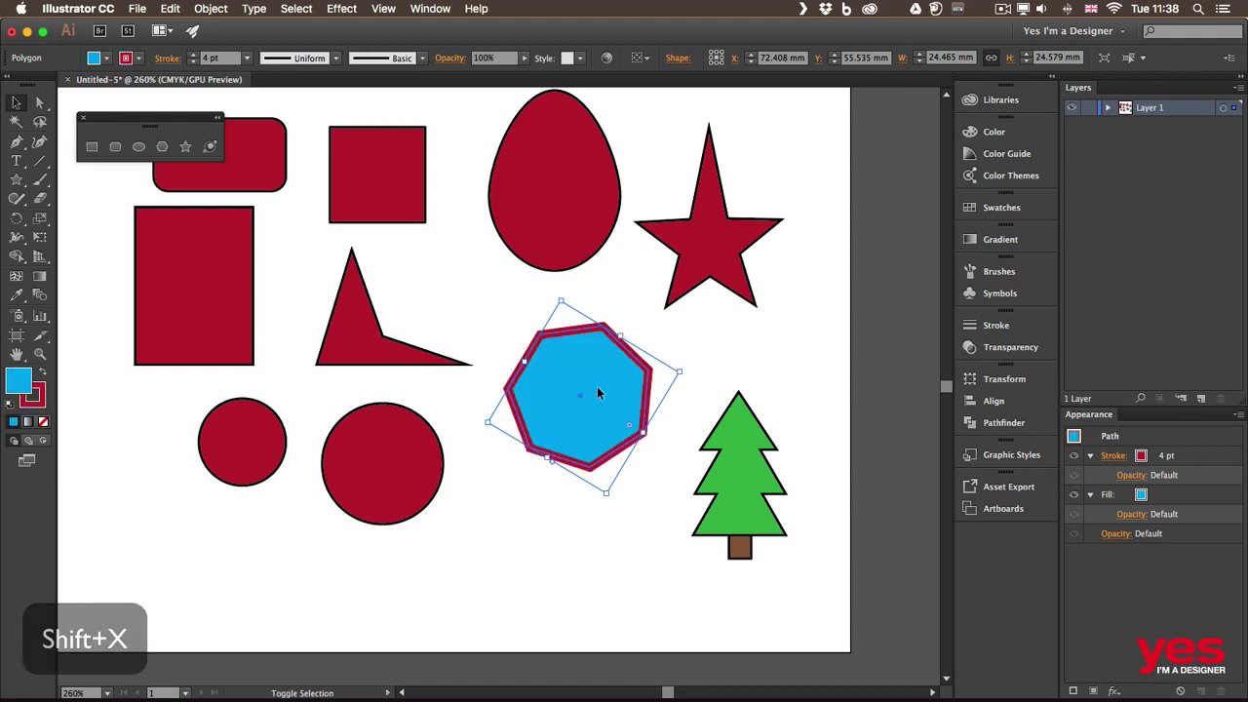
{"action": "key", "text": "shift+x"}
{"action": "key", "text": "shift+x"}
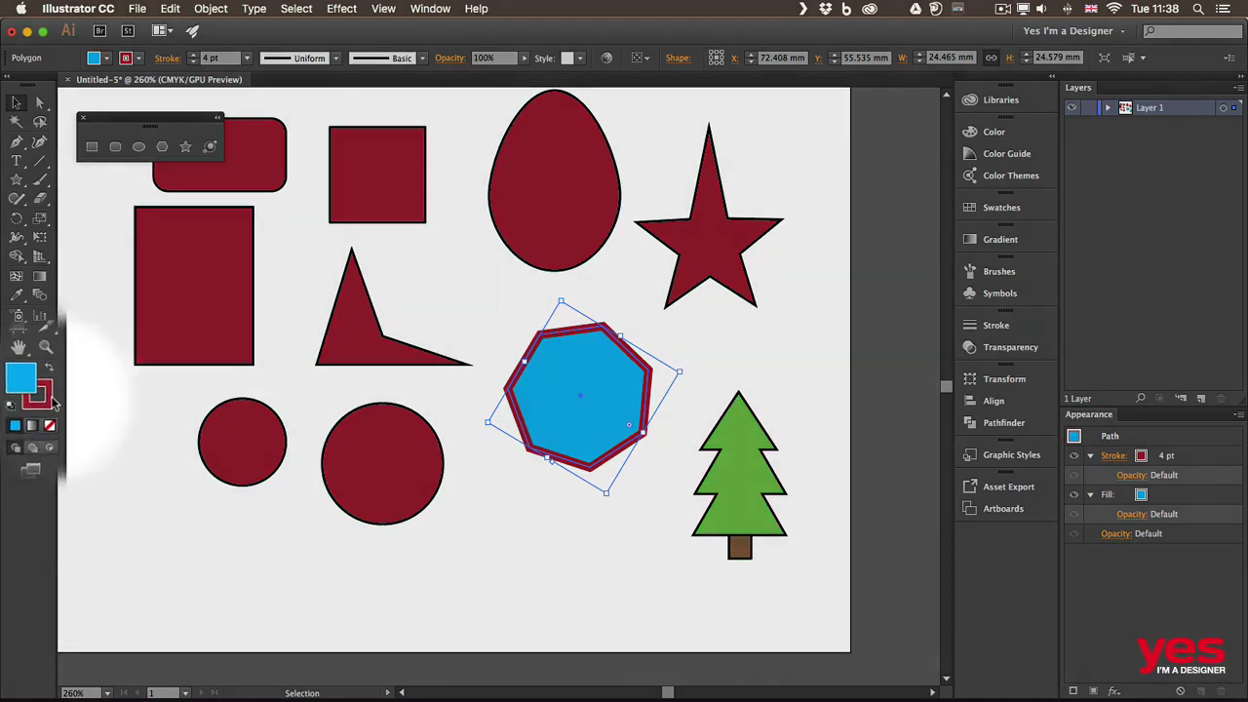
- Try removing the heptagon's red stroke by setting it to None, and undo the removal
{"action": "left_click", "coordinate": [43, 398]}
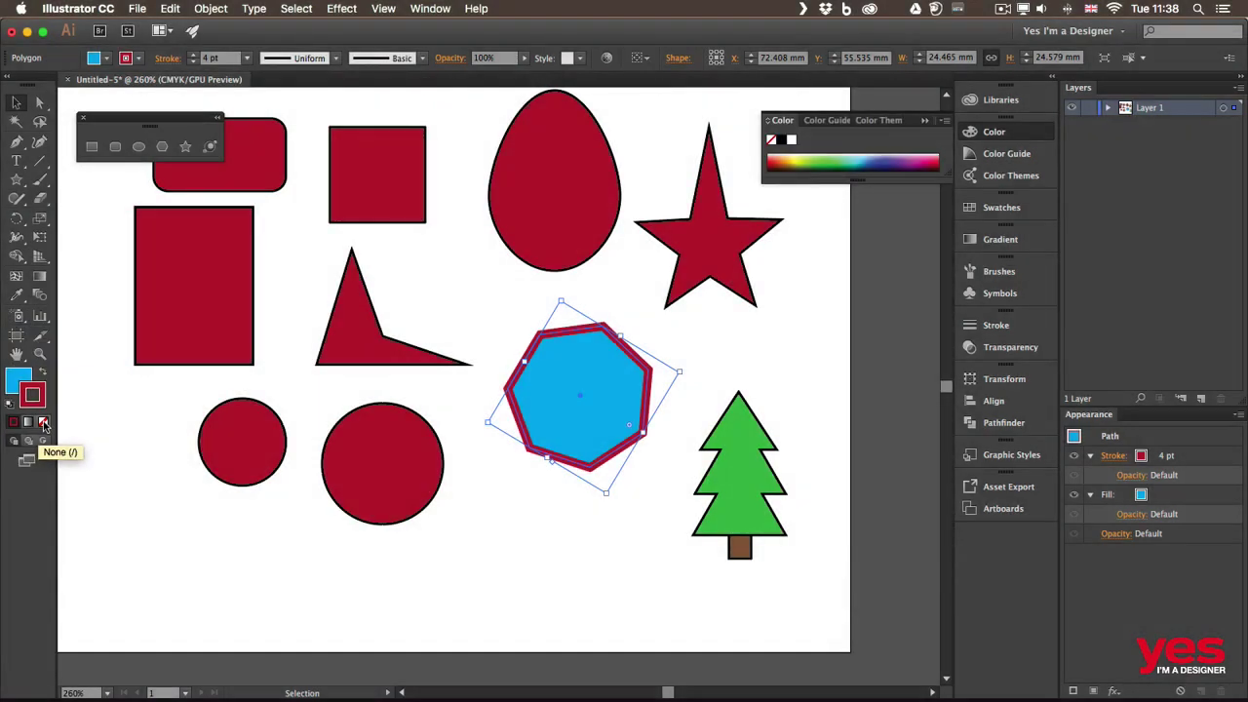
{"action": "left_click", "coordinate": [43, 422]}
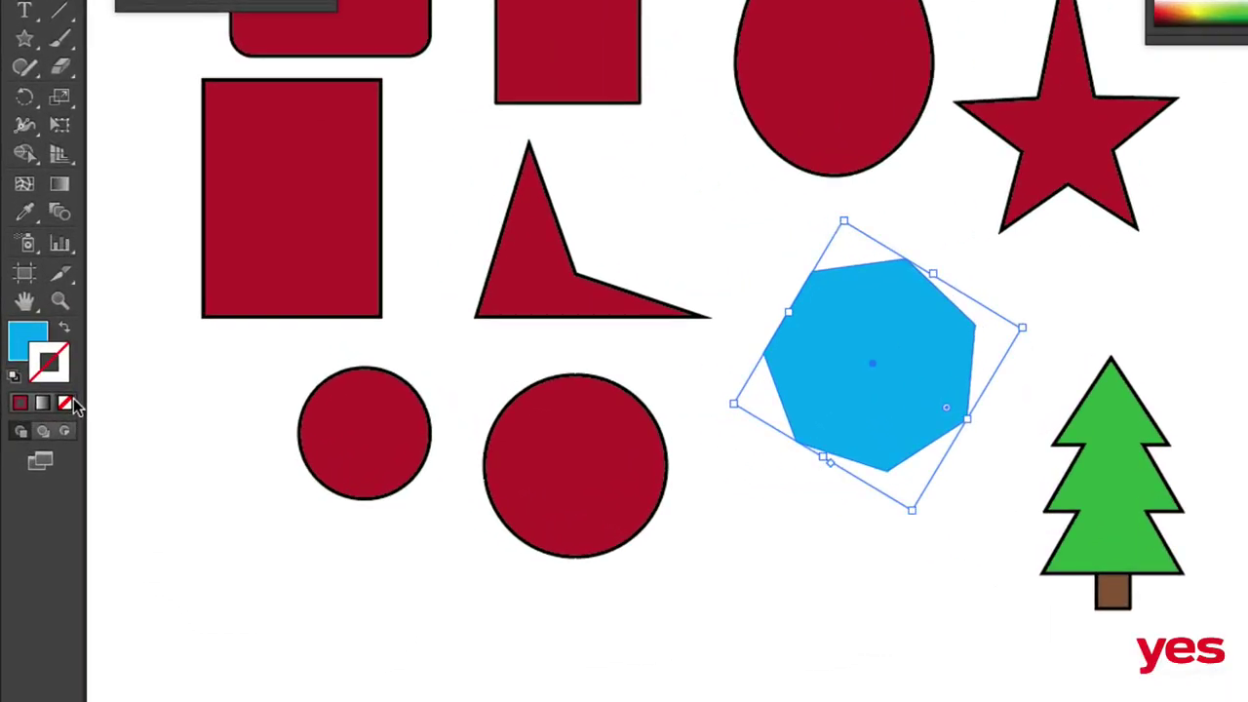
{"action": "key", "text": "super+z"}
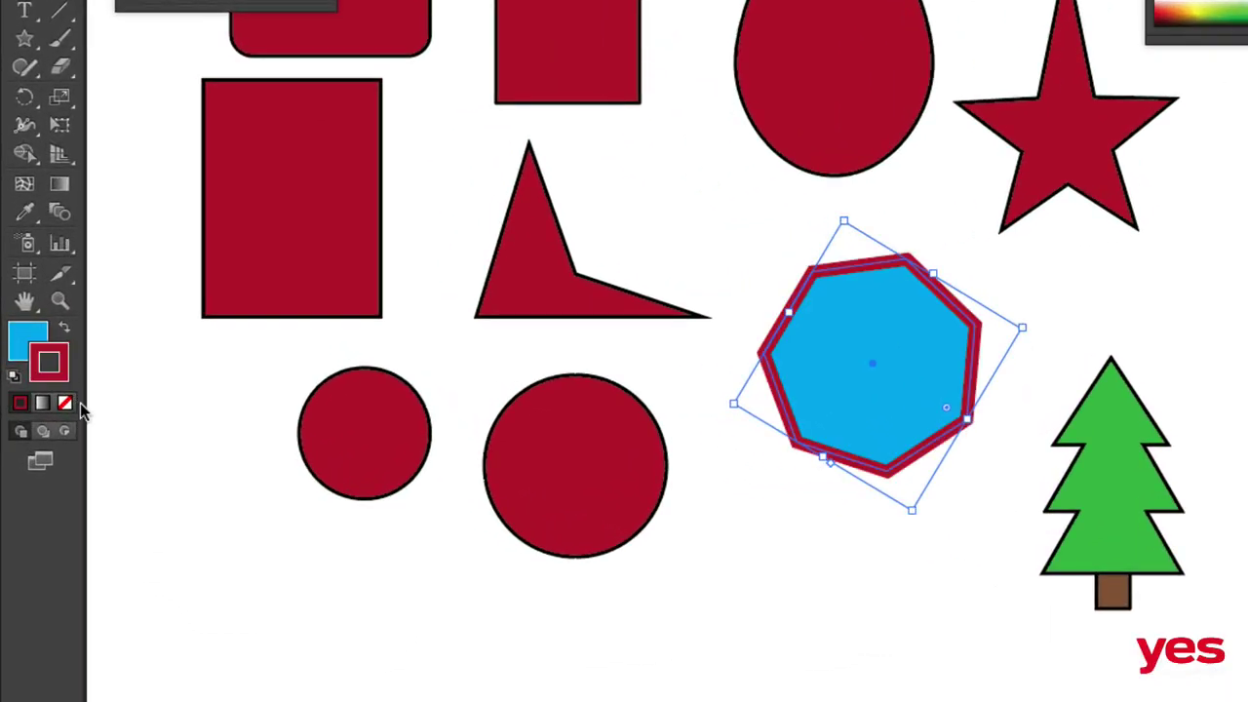
- Toggle the active color control between the heptagon's fill and stroke several times, ending with the stroke active
{"action": "key", "text": "x"}
{"action": "key", "text": "x"}
{"action": "key", "text": "x"}
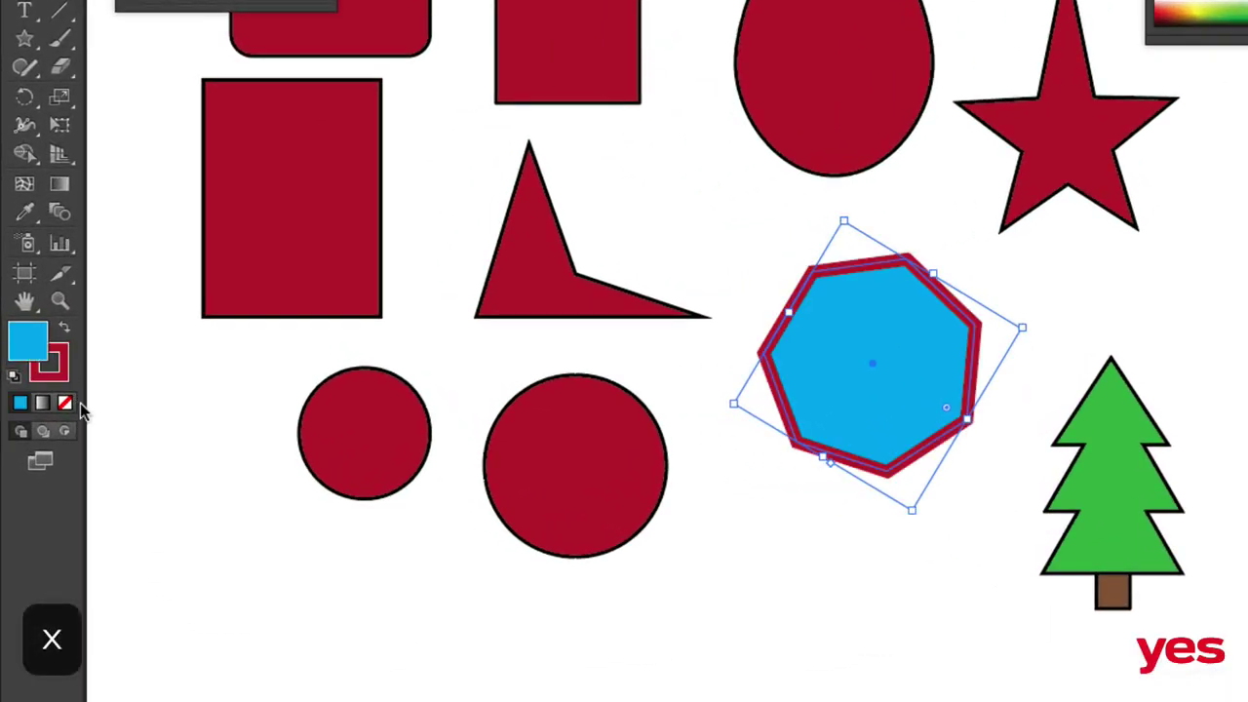
{"action": "key", "text": "x"}
{"action": "key", "text": "x"}
{"action": "key", "text": "x"}
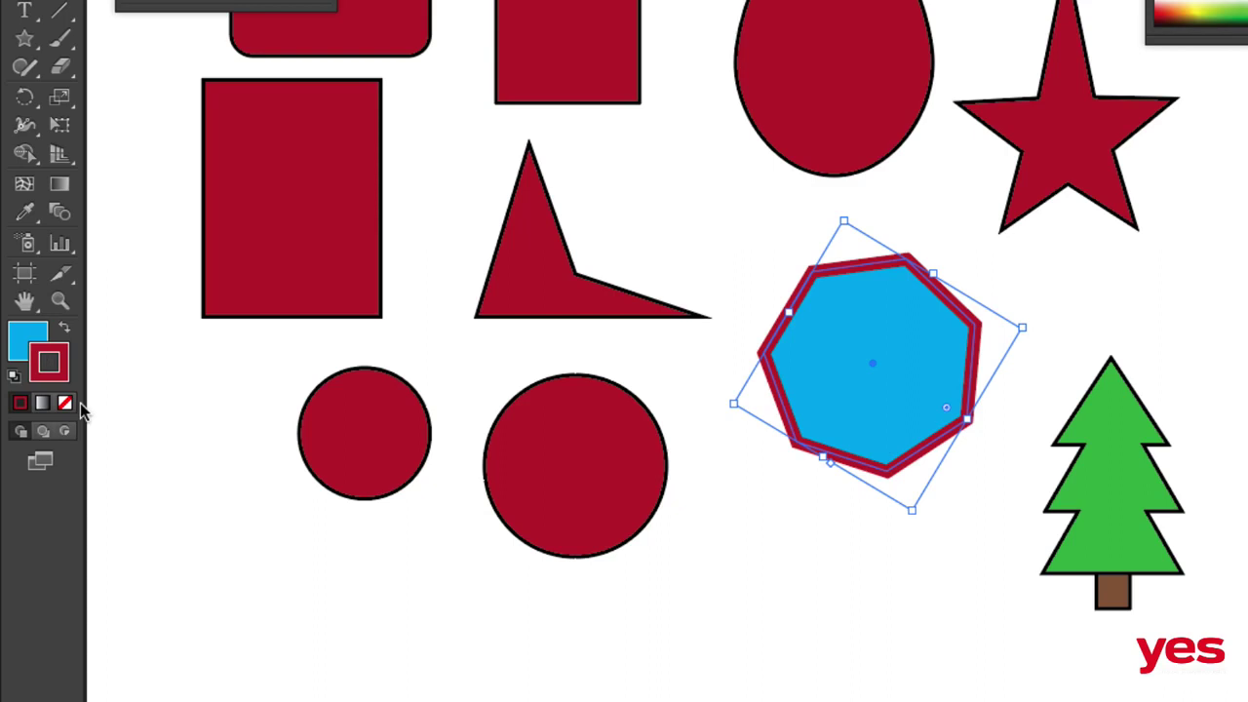
- Set the heptagon's stroke and fill to None, and apply the default white fill and black stroke
{"action": "key", "text": "slash"}
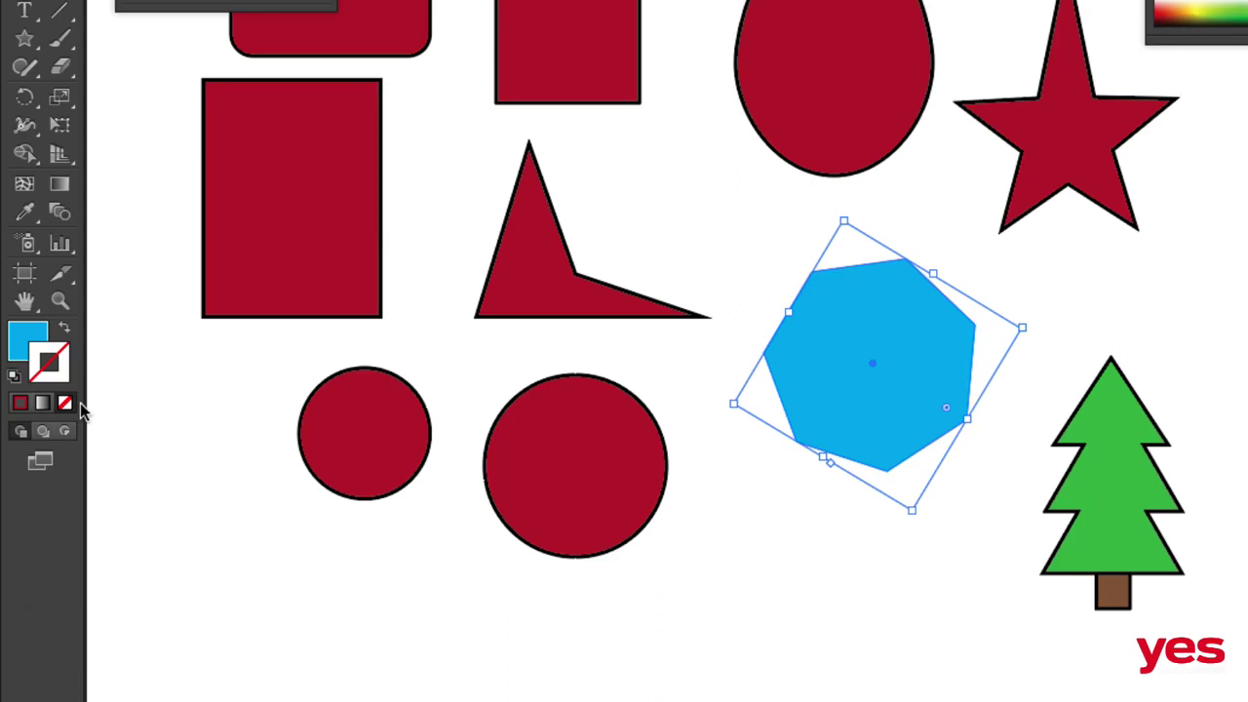
{"action": "key", "text": "x"}
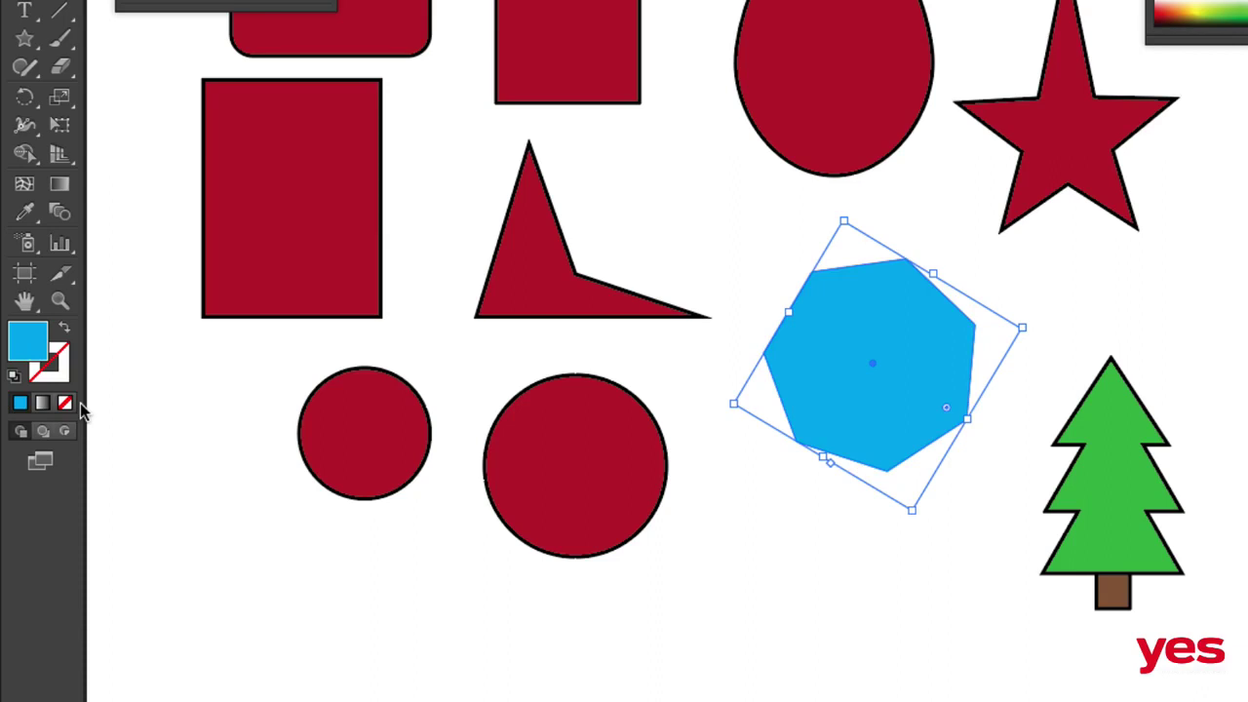
{"action": "key", "text": "/"}
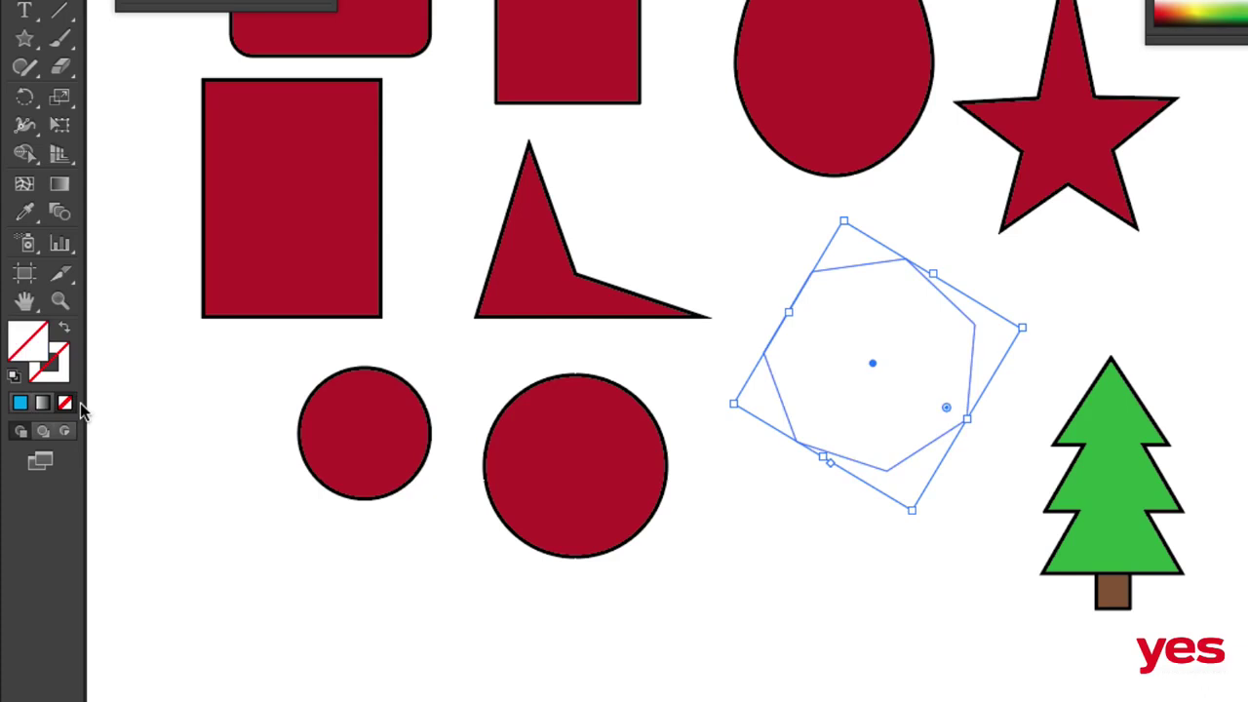
{"action": "key", "text": "d"}
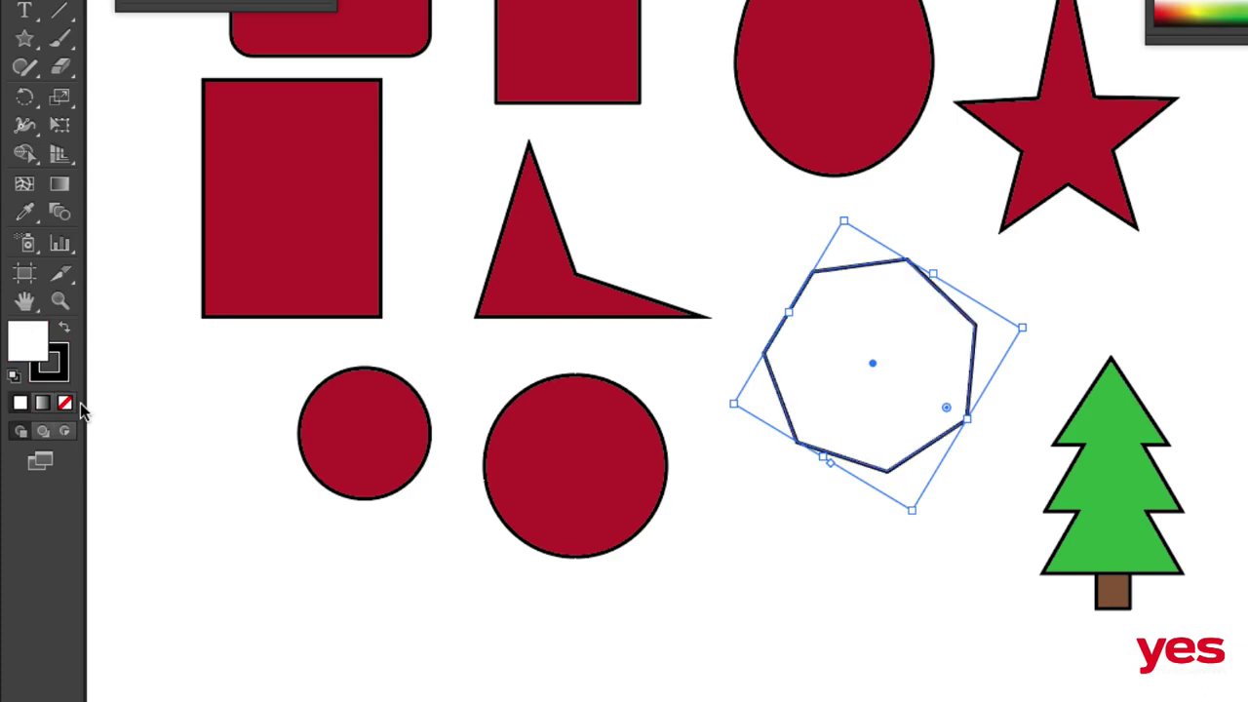